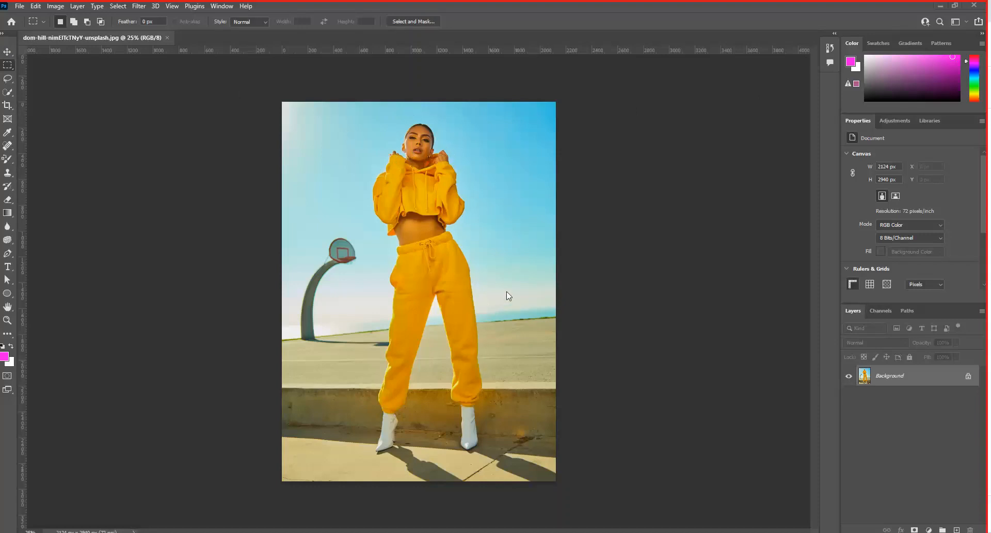
# - Float a taller Layers panel beside the photo and convert the Background into a regular layer named Layer 0
pyautogui.moveTo(860, 309); pyautogui.dragTo(627, 129)
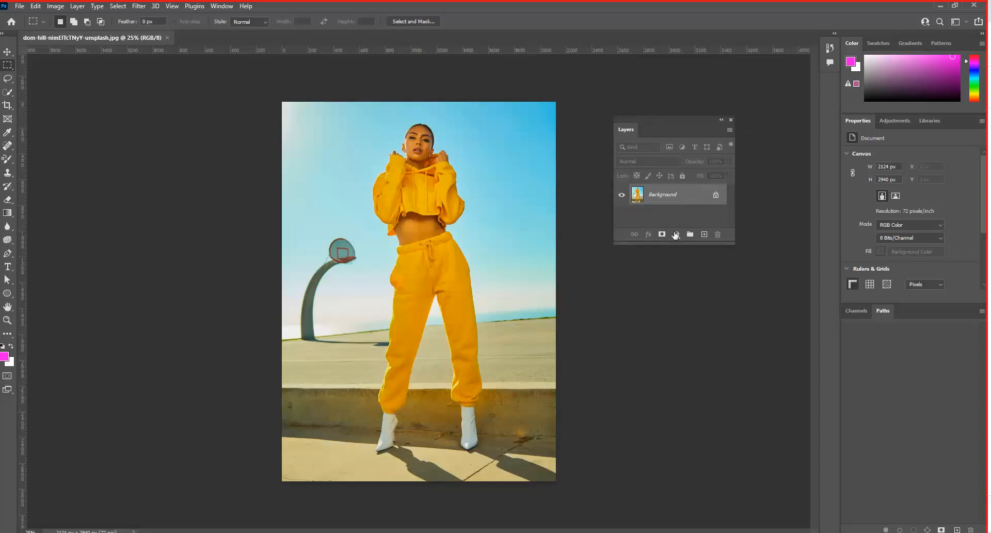
pyautogui.moveTo(674, 243); pyautogui.dragTo(679, 317)
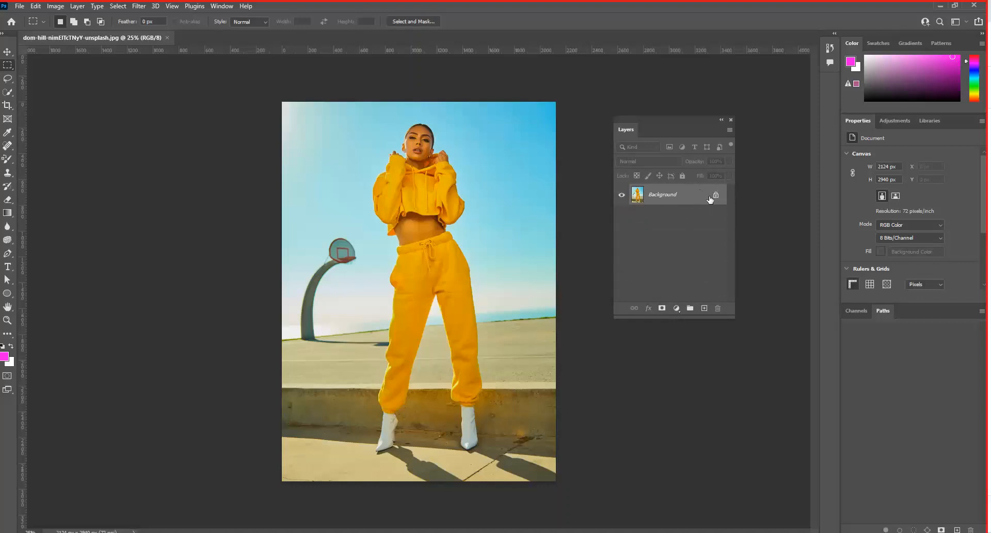
pyautogui.doubleClick(692, 196)
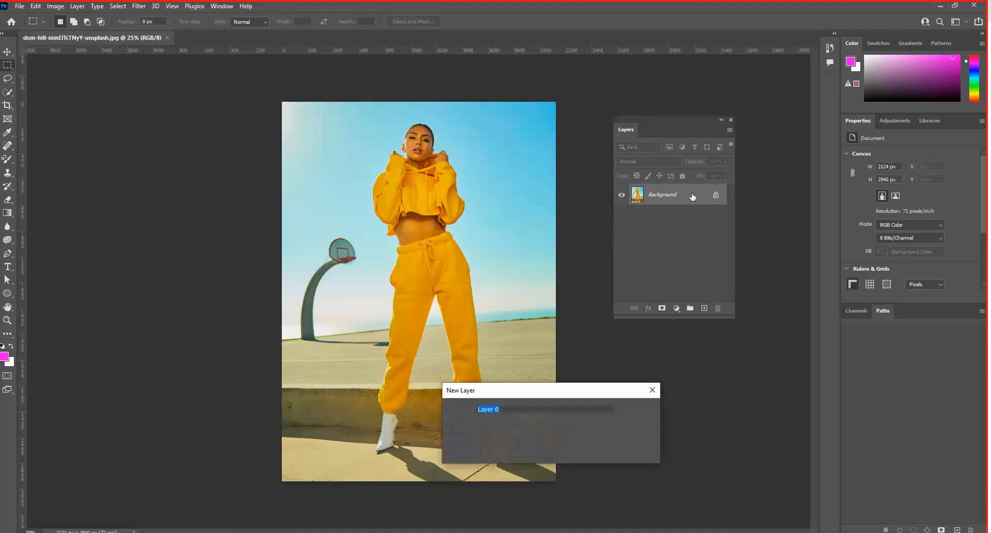
pyautogui.click(638, 410)
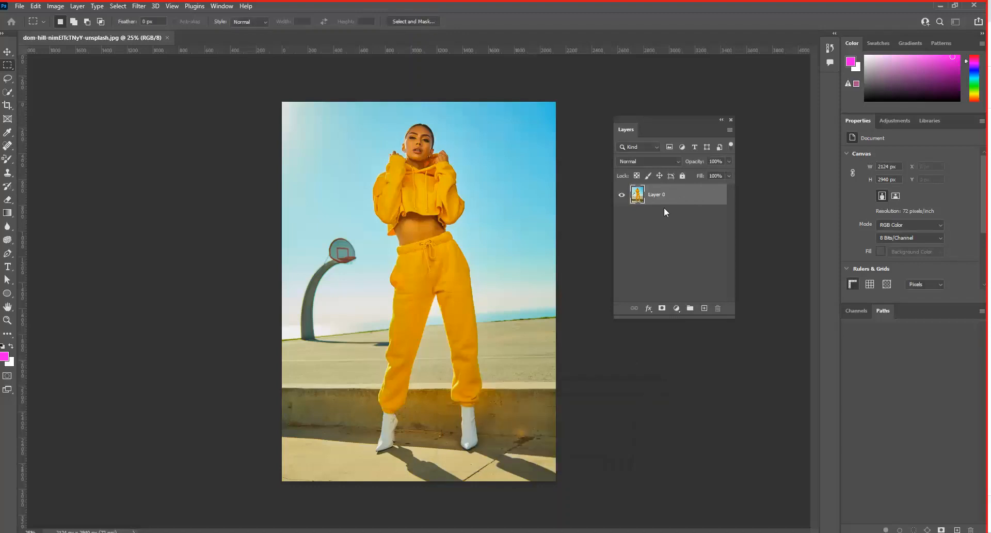
# - Arrange the toolbar, Layers and a lengthened Properties panel as floating panels around the photo
pyautogui.moveTo(634, 118); pyautogui.dragTo(611, 136)
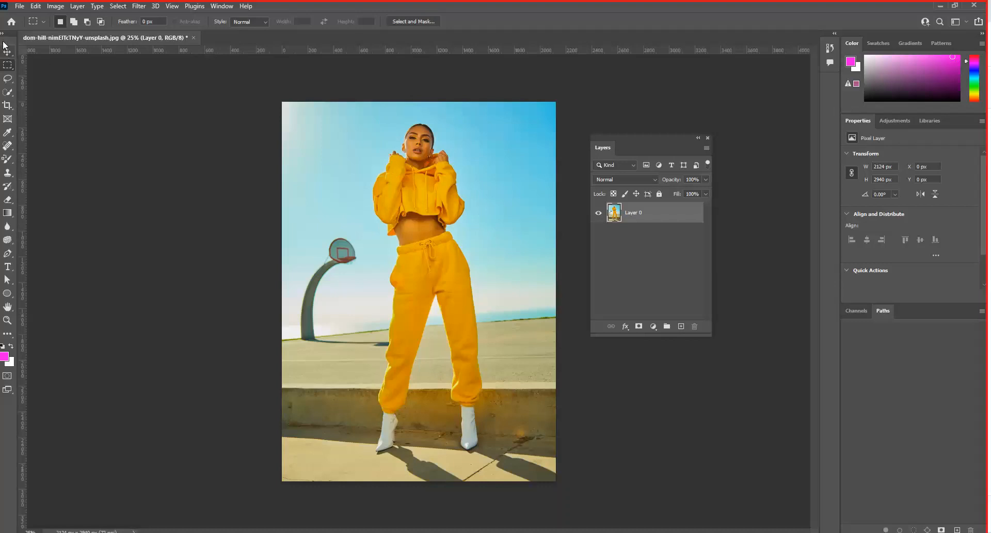
pyautogui.moveTo(7, 45); pyautogui.dragTo(78, 86)
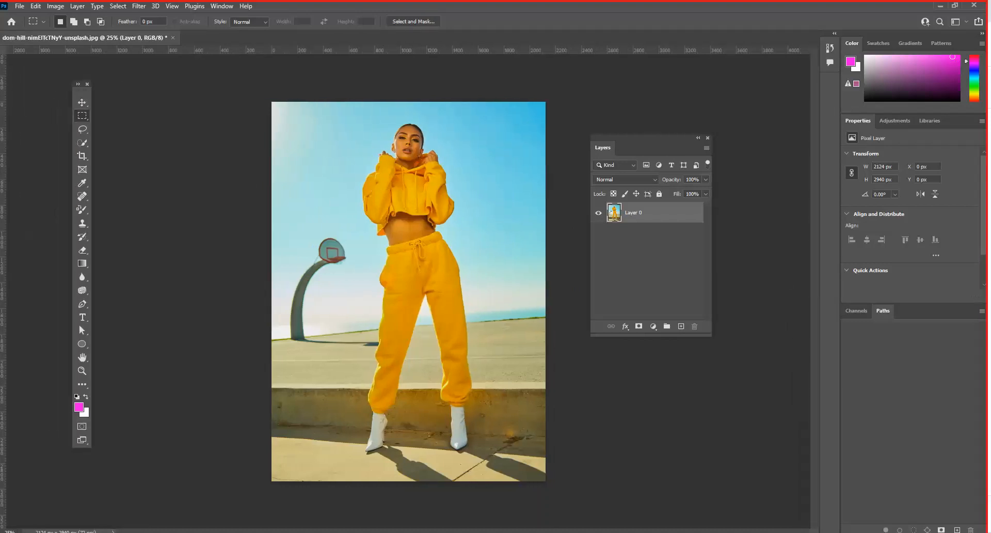
pyautogui.moveTo(983, 210); pyautogui.dragTo(989, 284)
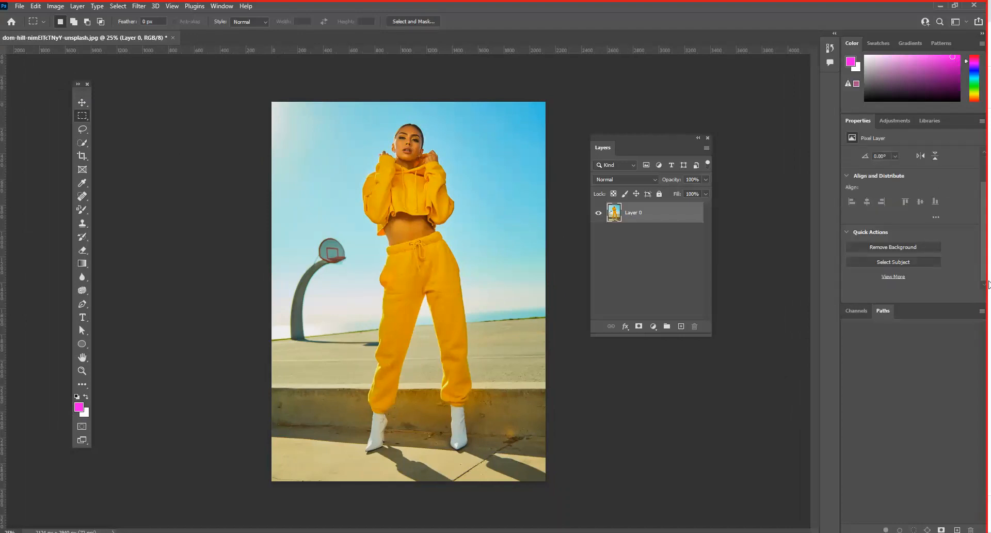
pyautogui.moveTo(858, 120); pyautogui.dragTo(747, 149)
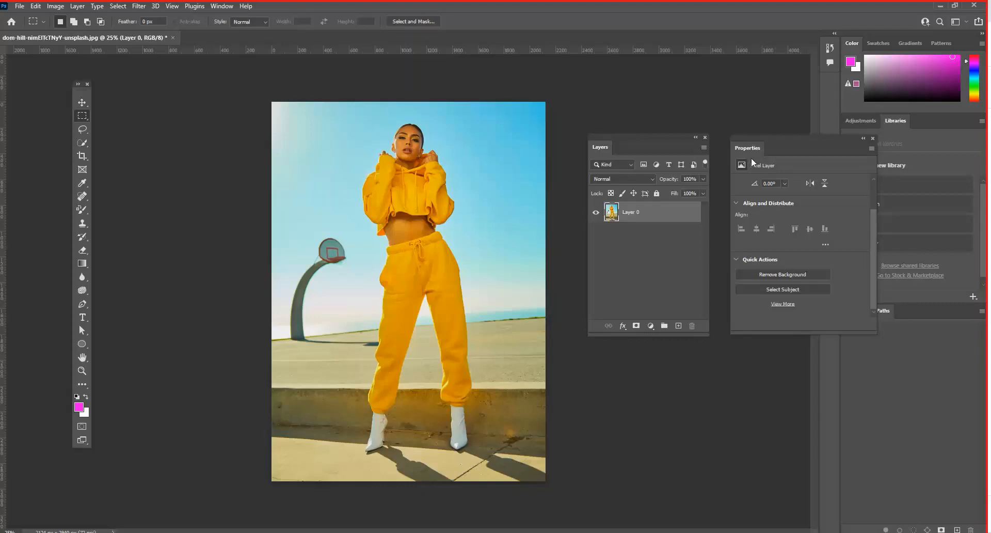
pyautogui.moveTo(747, 137); pyautogui.dragTo(717, 115)
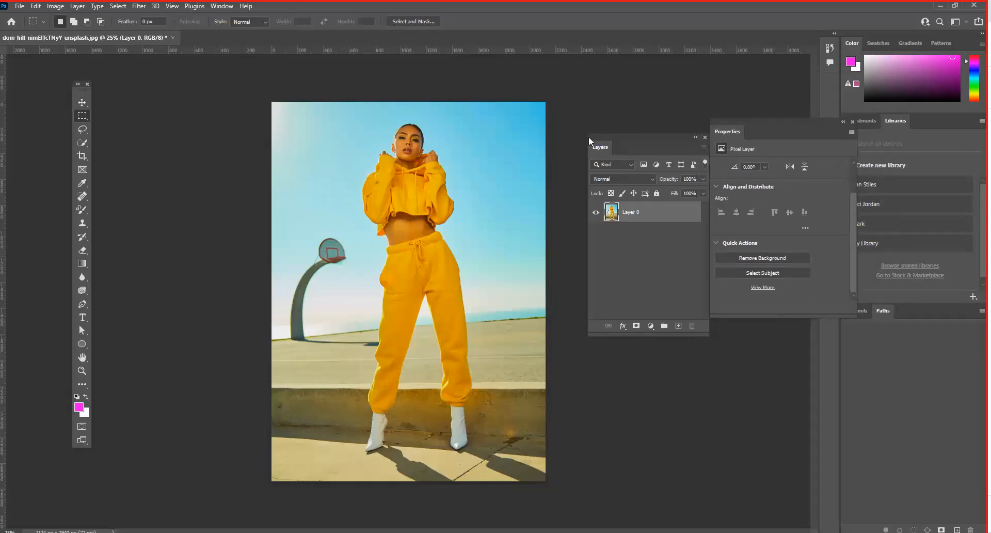
pyautogui.moveTo(589, 137); pyautogui.dragTo(560, 128)
pyautogui.moveTo(725, 132); pyautogui.dragTo(718, 144)
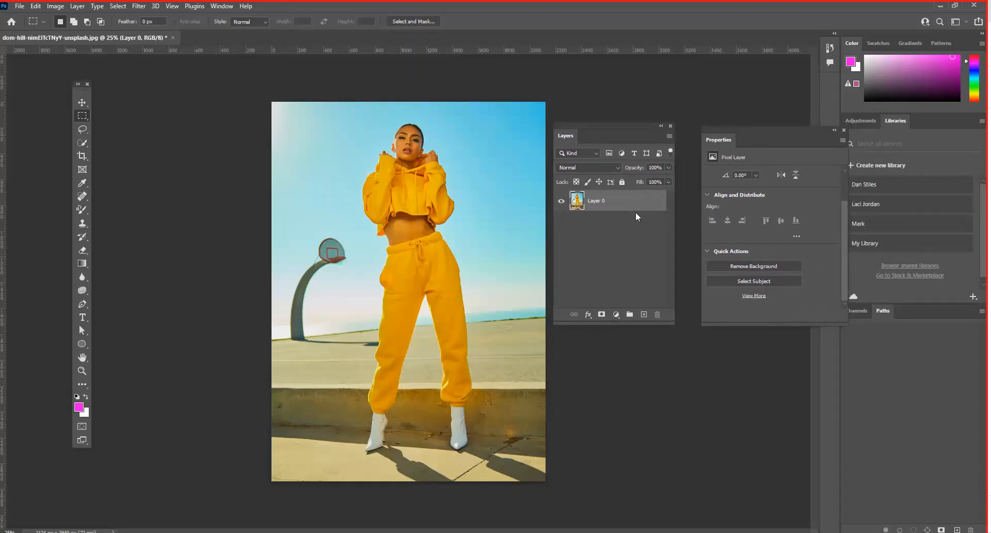
pyautogui.moveTo(751, 322); pyautogui.dragTo(737, 429)
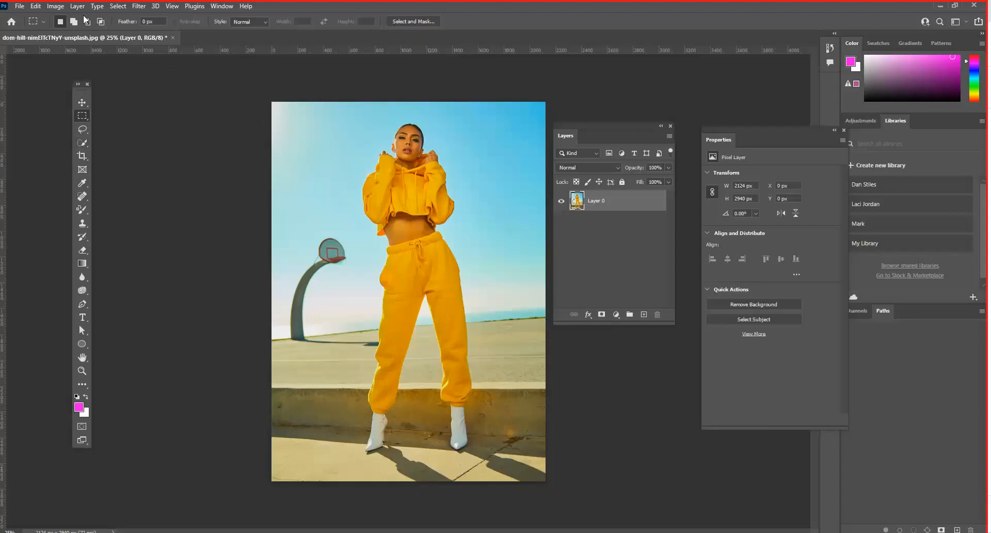
# - Select the woman in the photo automatically with the Select Subject command
pyautogui.click(117, 7)
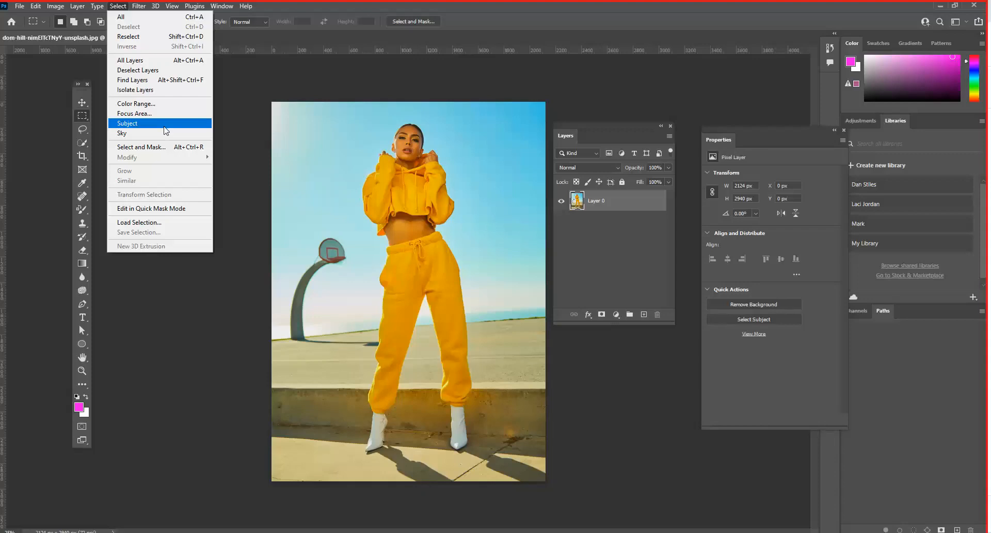
pyautogui.click(143, 127)
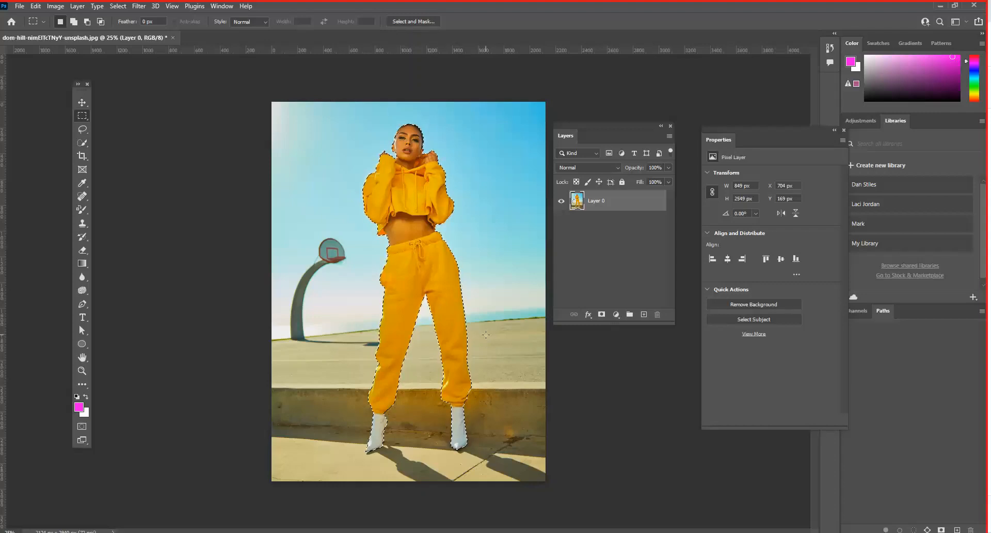
# - Examine the selection edges along the woman's trousers and boots up close for areas that were missed
pyautogui.hotkey('ctrl', '+')
pyautogui.hotkey('ctrl', '+')
pyautogui.hotkey('ctrl', '+')
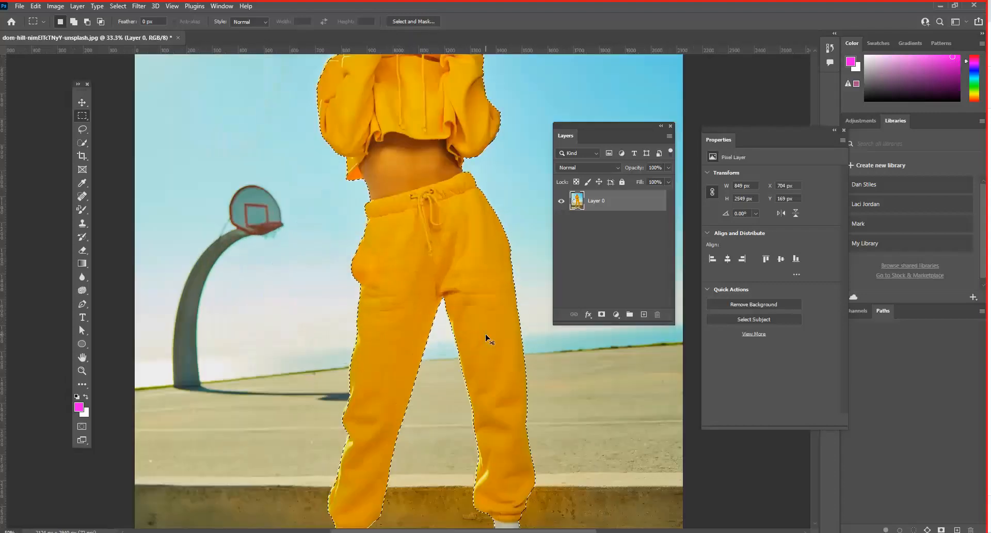
pyautogui.moveTo(542, 442); pyautogui.dragTo(440, 318)
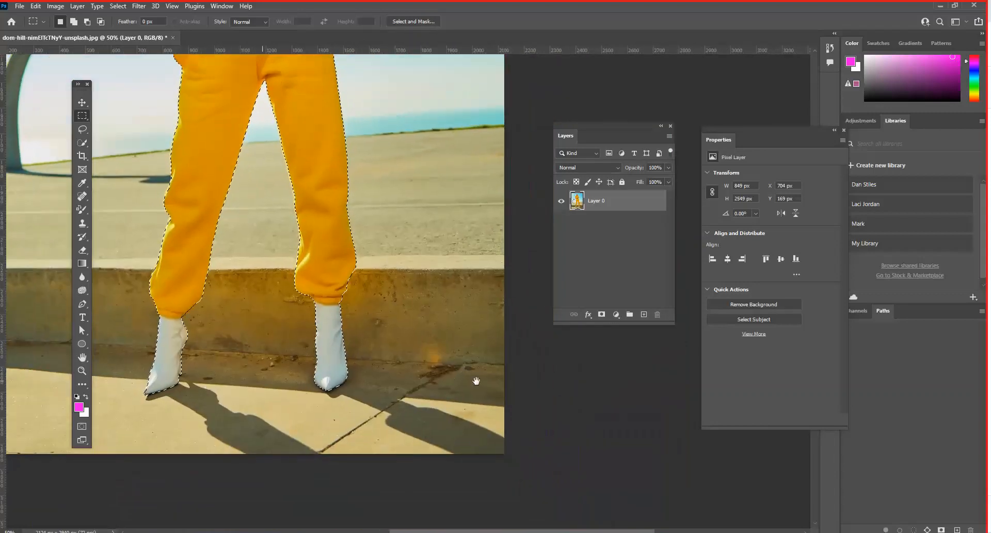
pyautogui.moveTo(447, 364); pyautogui.dragTo(476, 380)
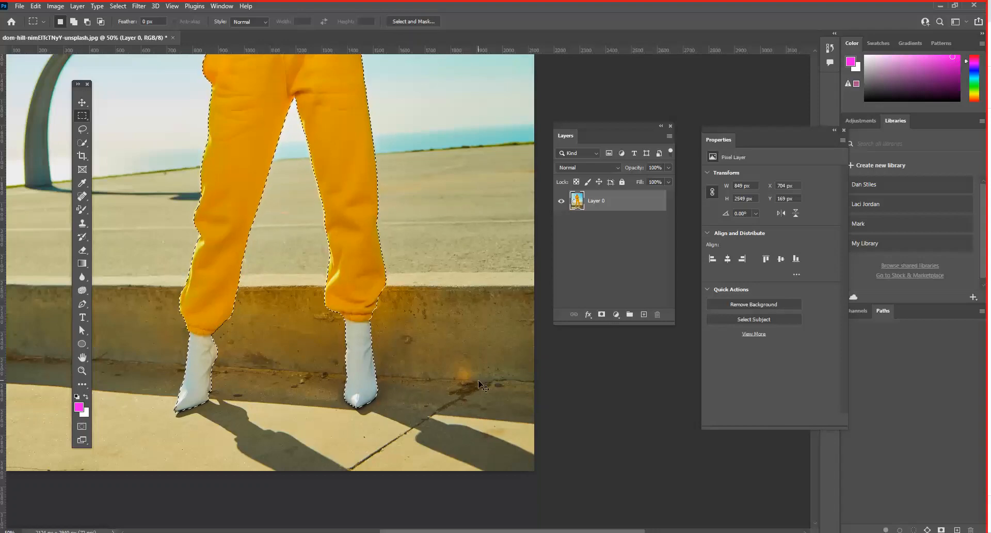
pyautogui.hotkey('ctrl', '+')
pyautogui.hotkey('ctrl', '+')
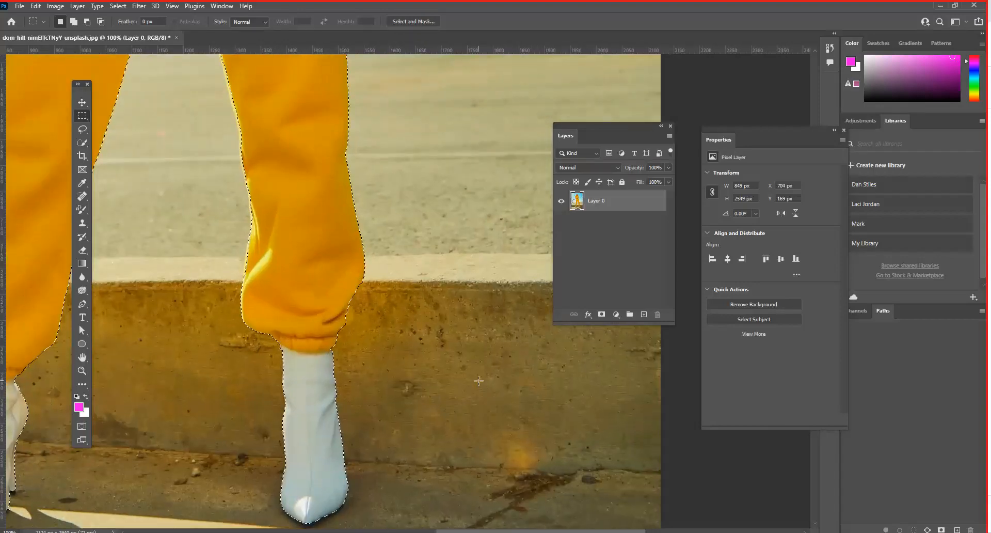
pyautogui.moveTo(343, 365); pyautogui.dragTo(332, 435)
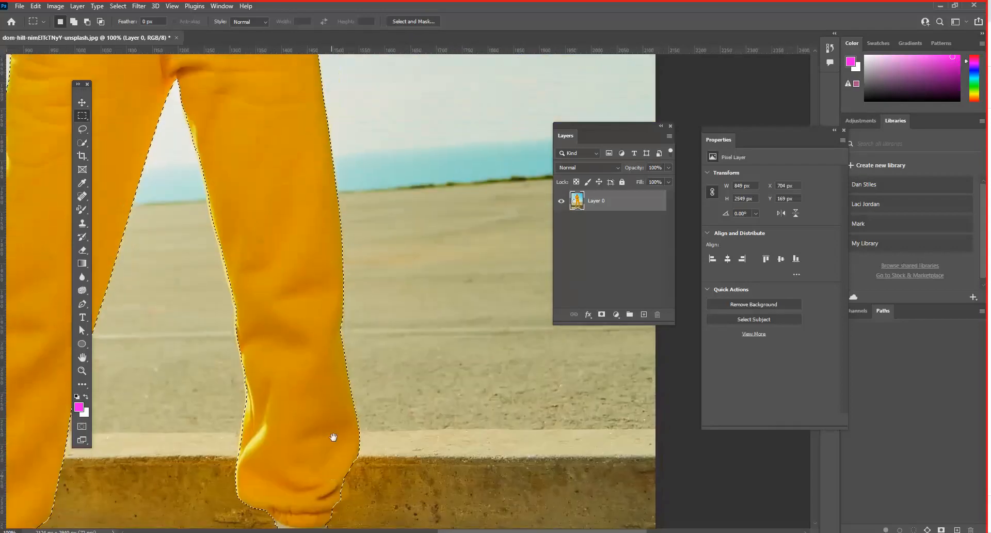
pyautogui.moveTo(336, 354); pyautogui.dragTo(530, 473)
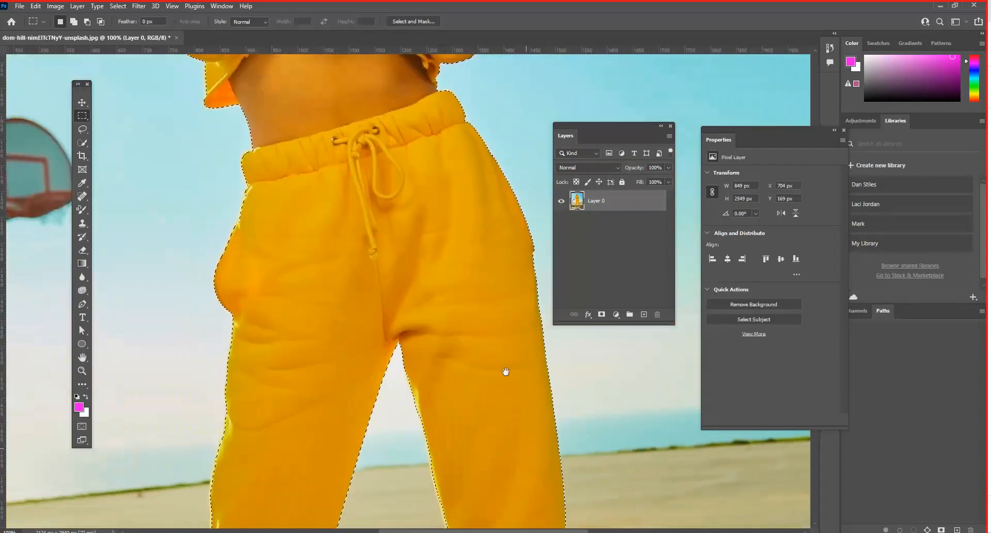
pyautogui.moveTo(505, 374); pyautogui.dragTo(421, 93)
pyautogui.moveTo(414, 308); pyautogui.dragTo(394, 182)
pyautogui.hotkey('ctrl', '+')
pyautogui.hotkey('ctrl', '+')
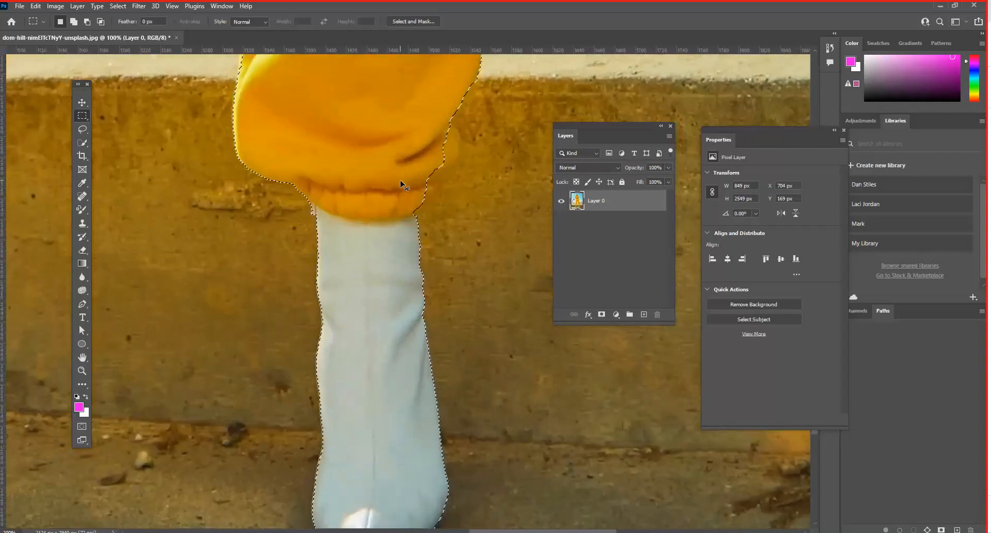
pyautogui.moveTo(465, 173); pyautogui.dragTo(331, 333)
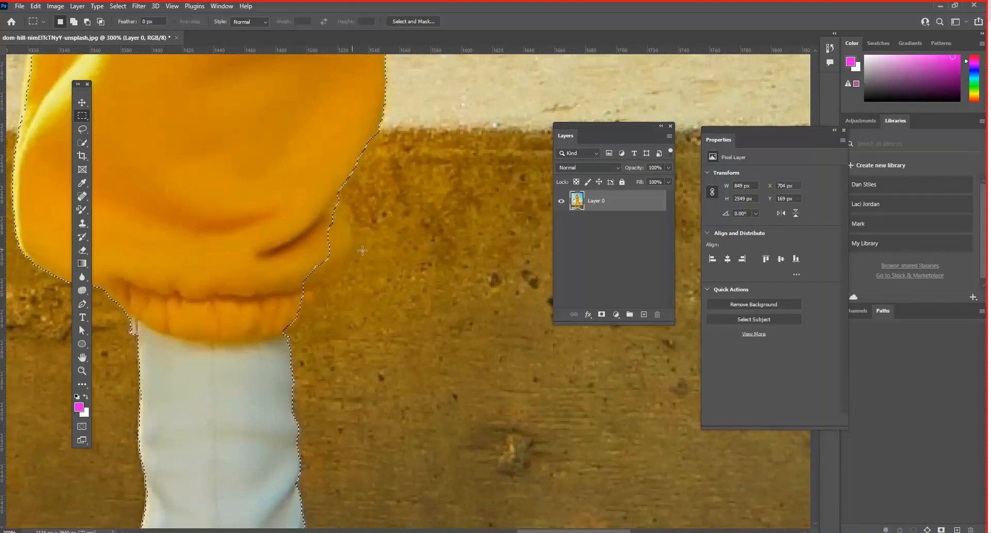
# - Try a new freehand Lasso selection on the wall beside the trouser cuff and undo it
pyautogui.click(81, 131)
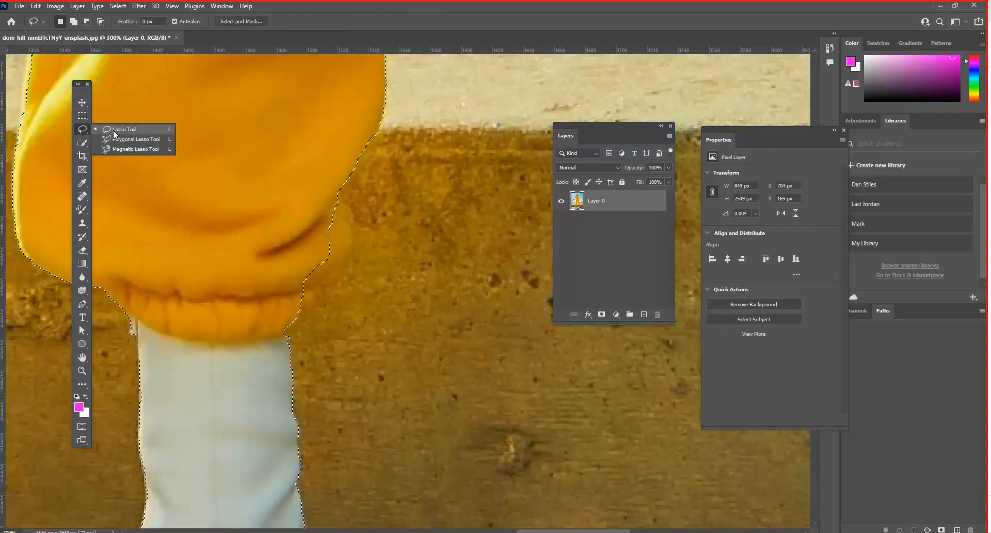
pyautogui.click(114, 130)
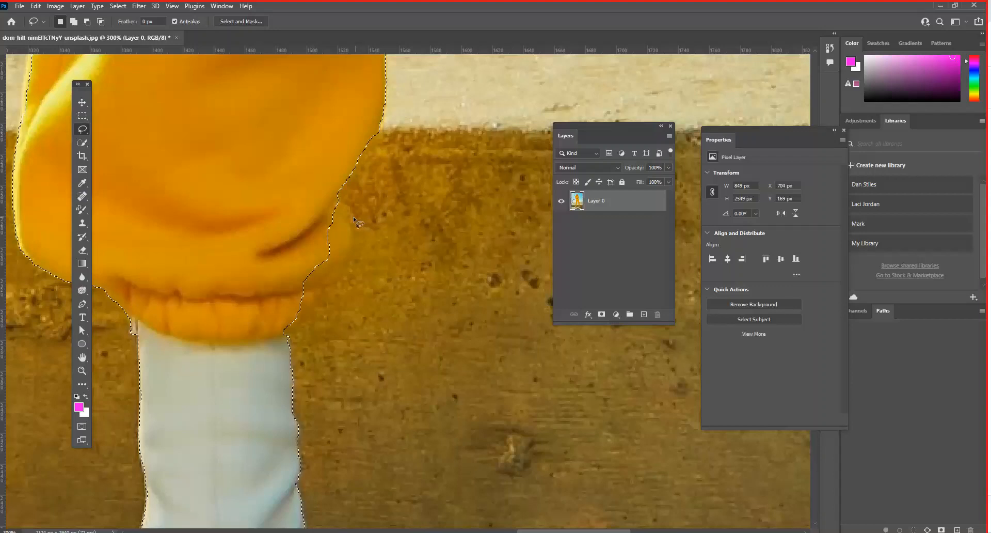
pyautogui.moveTo(408, 196)
pyautogui.mouseDown()
pyautogui.moveTo(364, 227)
pyautogui.moveTo(385, 275)
pyautogui.moveTo(486, 288)
pyautogui.moveTo(443, 178)
pyautogui.moveTo(373, 190)
pyautogui.mouseUp()
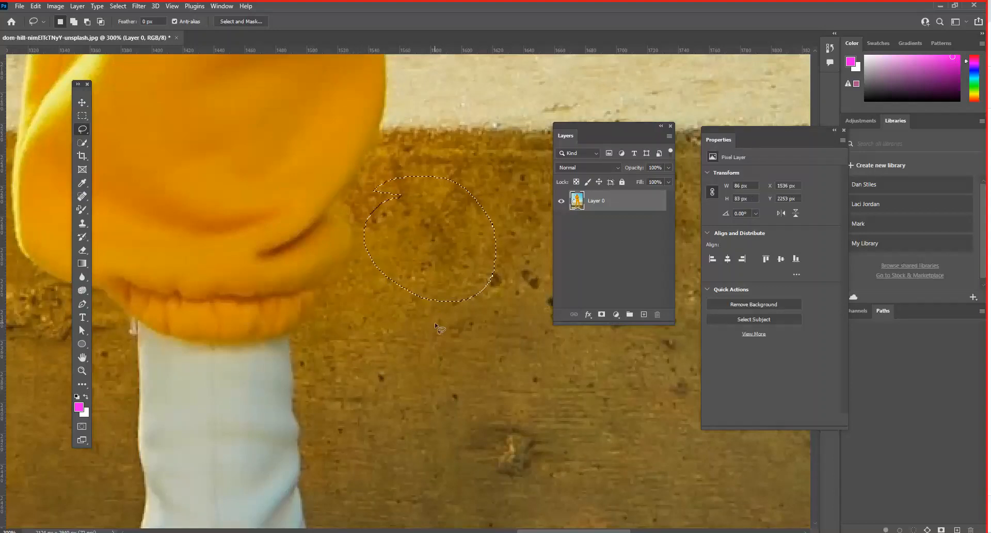
pyautogui.hotkey('ctrl', '0')
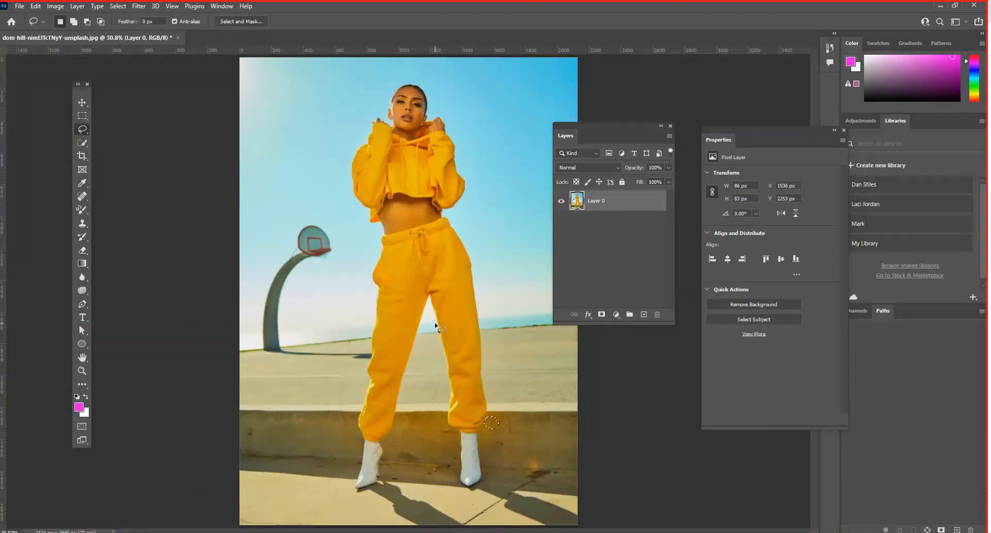
pyautogui.hotkey('ctrl', 'z')
# - Add the missed bulge of the trouser cuff above the boot to the existing selection with the Lasso tool
pyautogui.scroll(3, 437, 325)
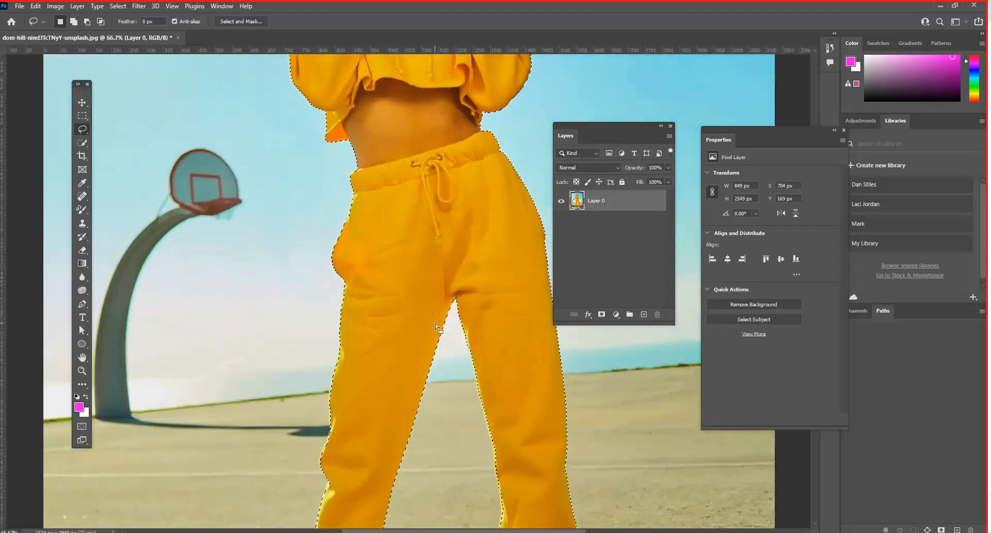
pyautogui.press('space')
pyautogui.moveTo(419, 318); pyautogui.dragTo(357, 227)
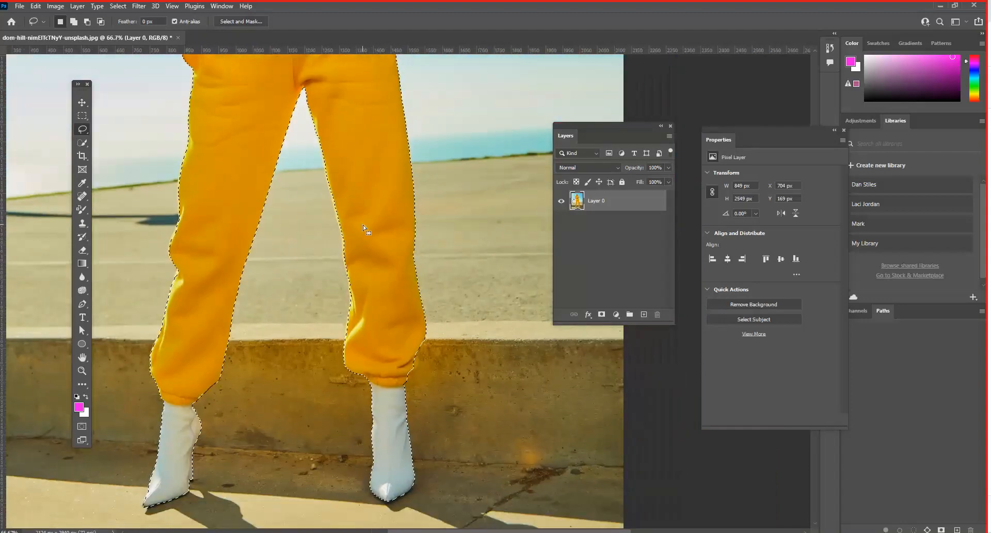
pyautogui.scroll(2, 363, 225)
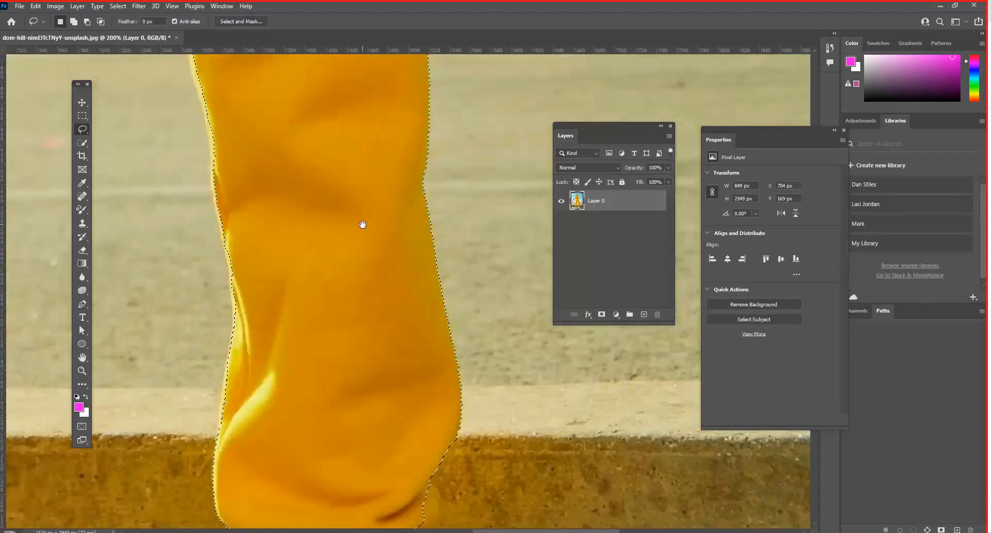
pyautogui.scroll(-4, 408, 149)
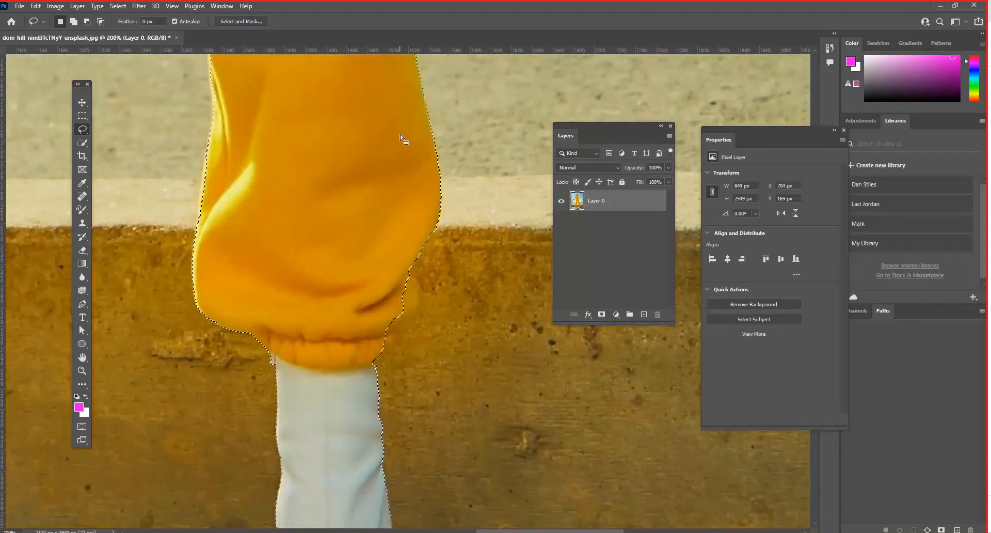
pyautogui.press('shift')
pyautogui.moveTo(399, 338)
pyautogui.mouseDown()
pyautogui.moveTo(373, 358)
pyautogui.moveTo(354, 339)
pyautogui.mouseUp()
pyautogui.moveTo(419, 226); pyautogui.dragTo(423, 229)
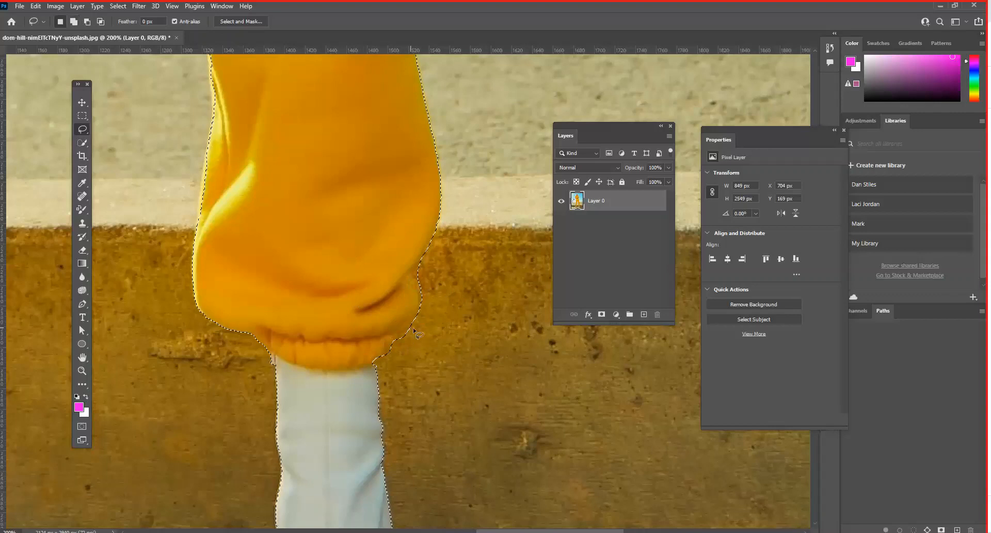
# - Add an extra patch of wall beside the trouser cuff to the selection and subtract it with the Lasso tool
pyautogui.moveTo(413, 292)
pyautogui.mouseDown()
pyautogui.moveTo(454, 318)
pyautogui.moveTo(419, 374)
pyautogui.mouseUp()
pyautogui.moveTo(411, 300); pyautogui.dragTo(413, 304)
pyautogui.moveTo(422, 293); pyautogui.dragTo(382, 359)
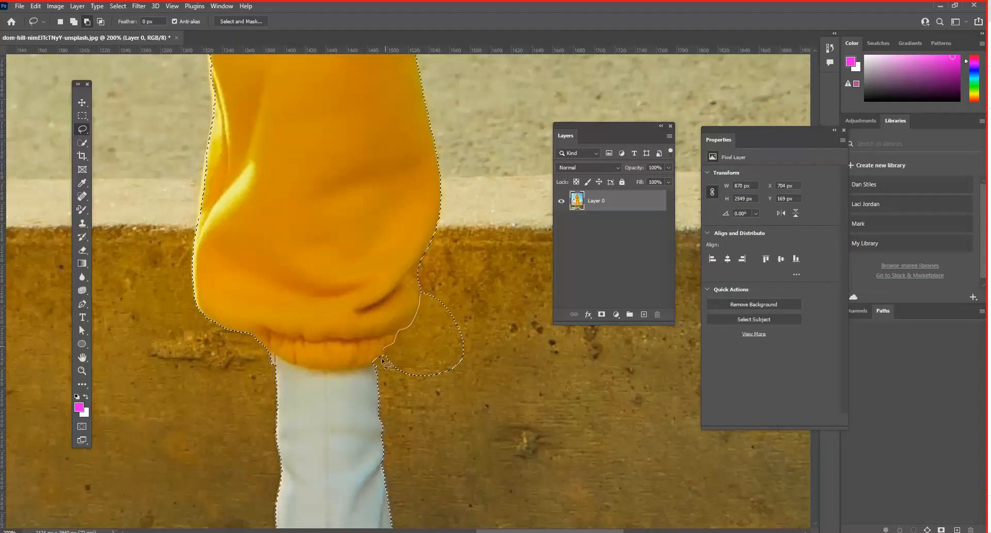
pyautogui.moveTo(443, 292); pyautogui.dragTo(422, 293)
# - Clear the selection around the woman and undo the deselection
pyautogui.hotkey('ctrl', 'd')
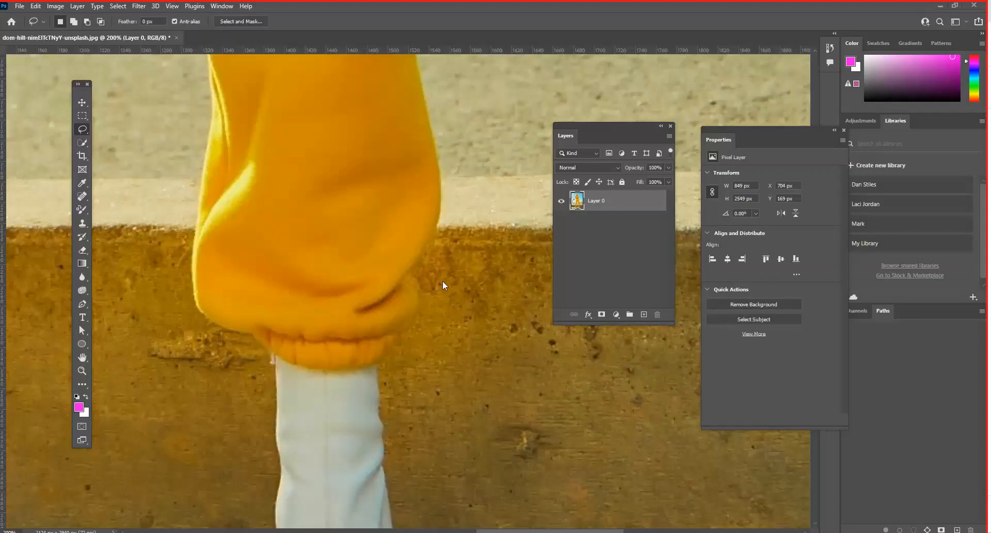
pyautogui.hotkey('ctrl', 'z')
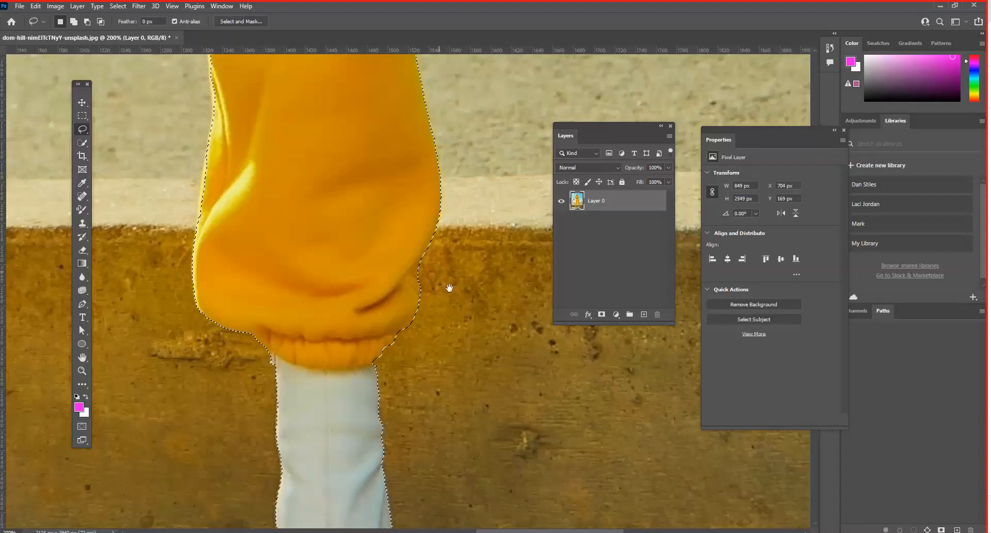
pyautogui.moveTo(449, 287); pyautogui.dragTo(514, 391)
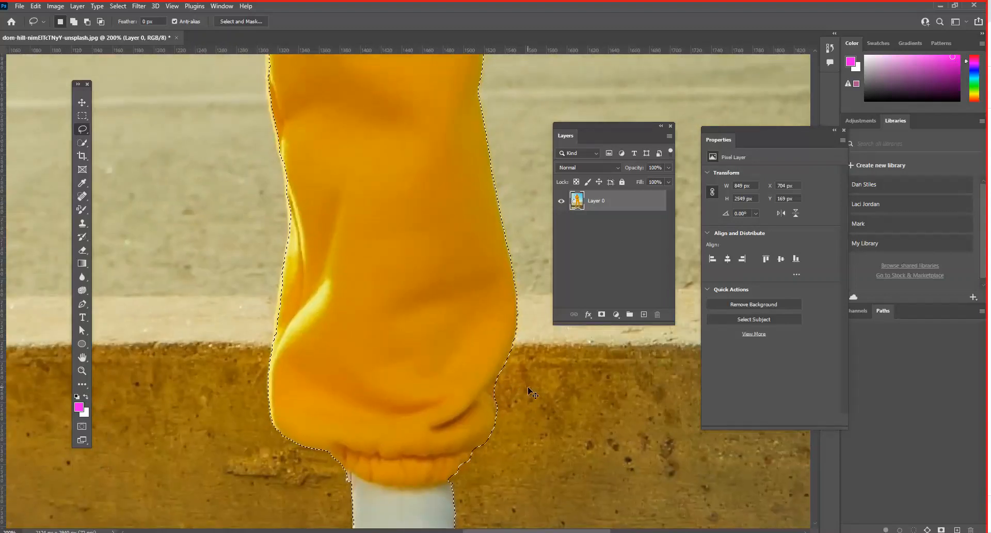
pyautogui.hotkey('ctrl', '0')
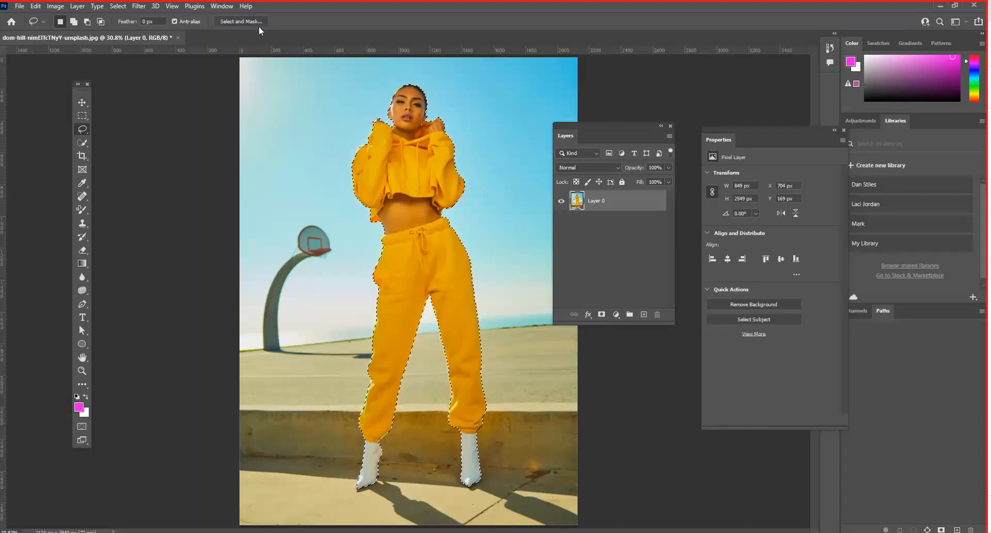
pyautogui.hotkey('ctrl', 'd')
pyautogui.hotkey('ctrl', 'z')
# - Open the selection in Select and Mask and compare the preview view modes, ending with On Layers
pyautogui.click(117, 7)
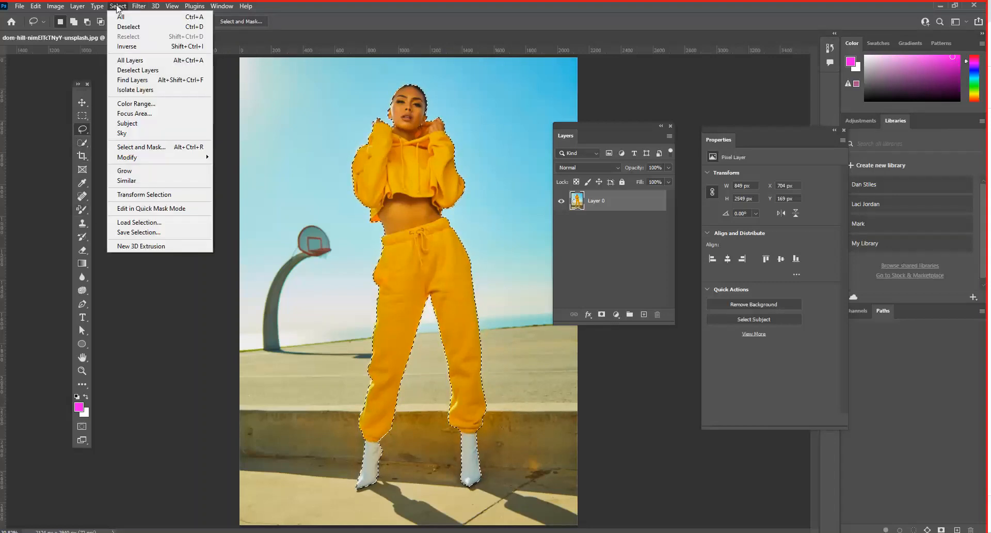
pyautogui.click(154, 148)
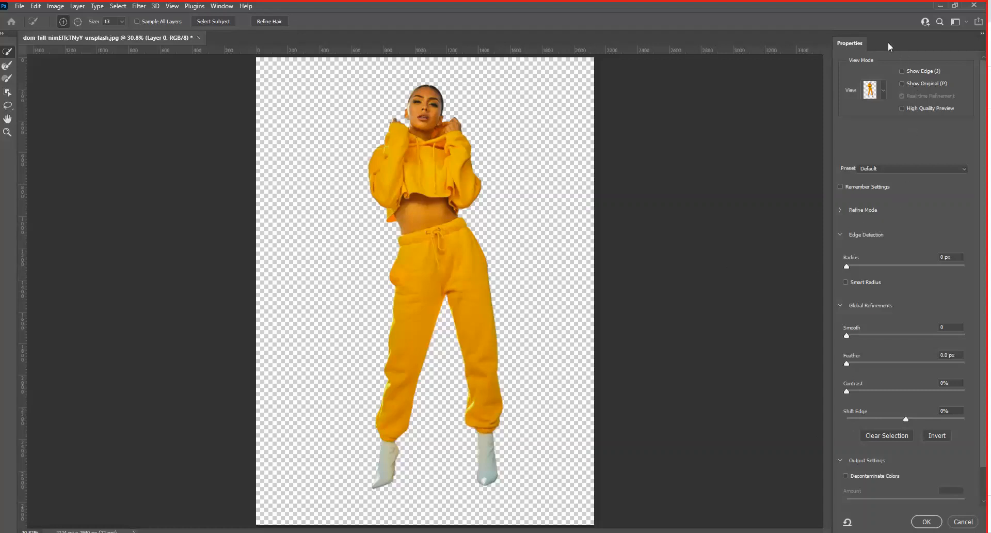
pyautogui.click(883, 95)
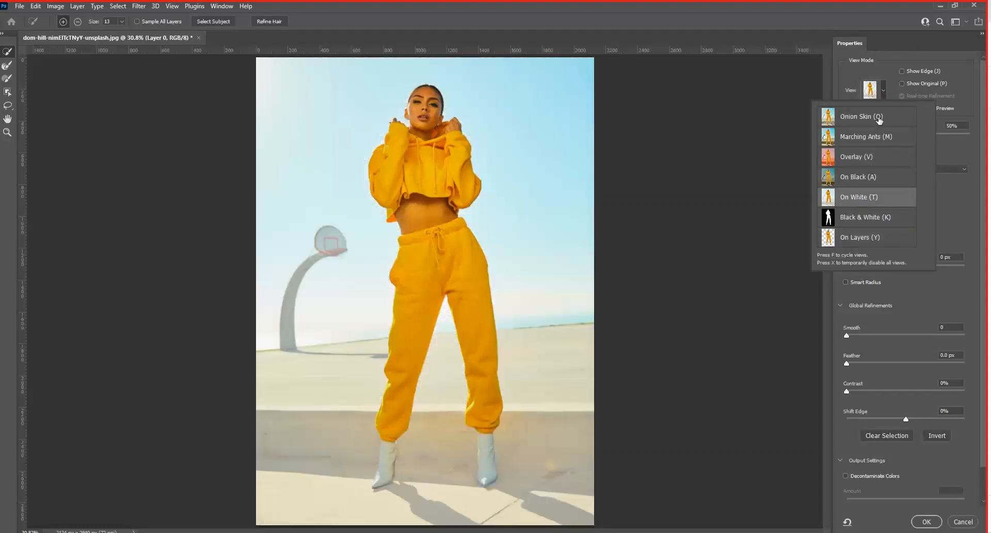
pyautogui.click(884, 94)
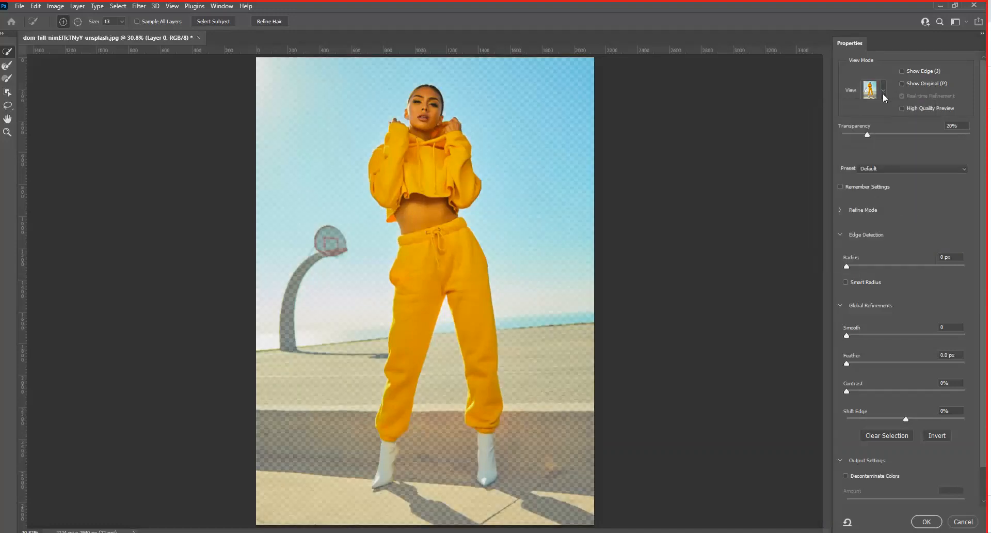
pyautogui.click(884, 91)
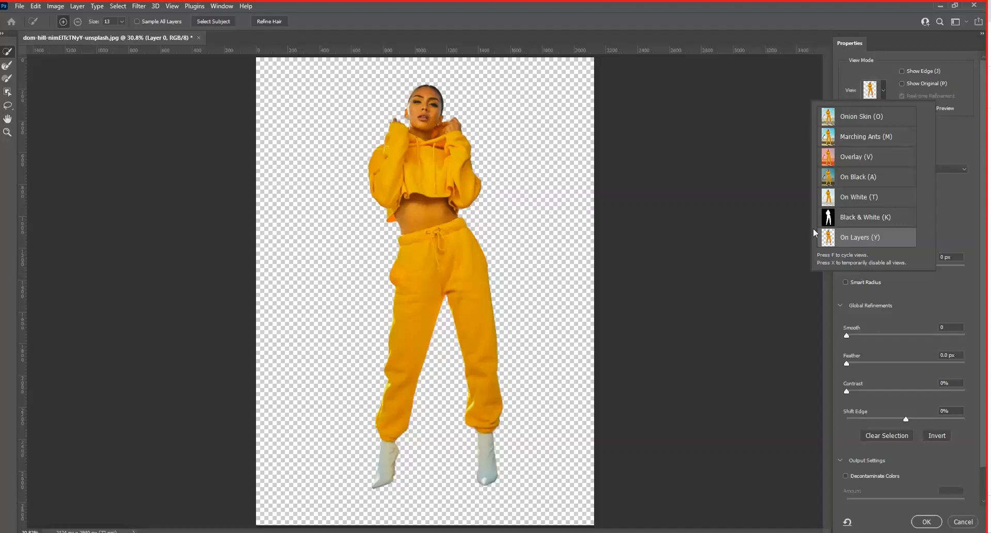
pyautogui.click(890, 53)
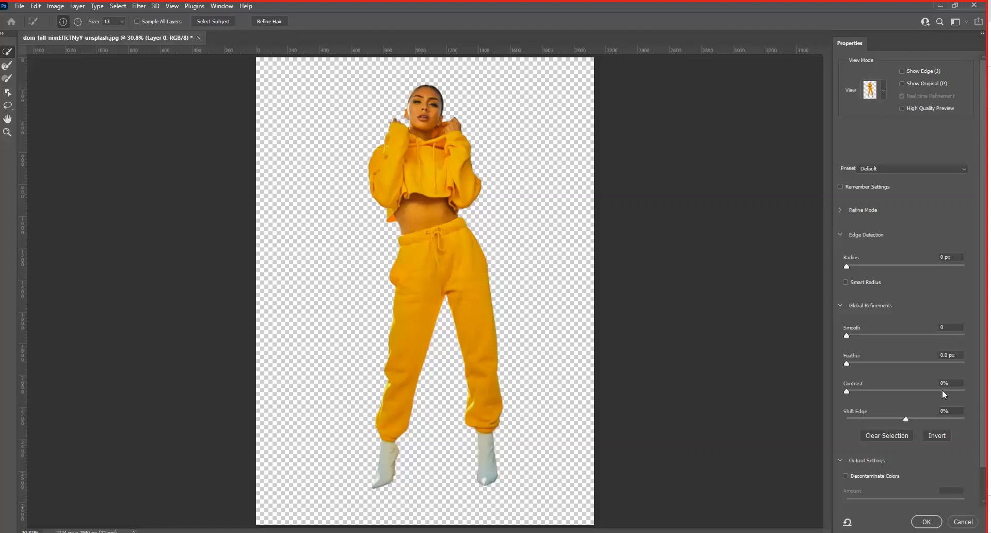
# - Smooth the jagged edges of the selection, checking the boot's outline and setting Smooth to 48
pyautogui.moveTo(984, 249); pyautogui.dragTo(986, 290)
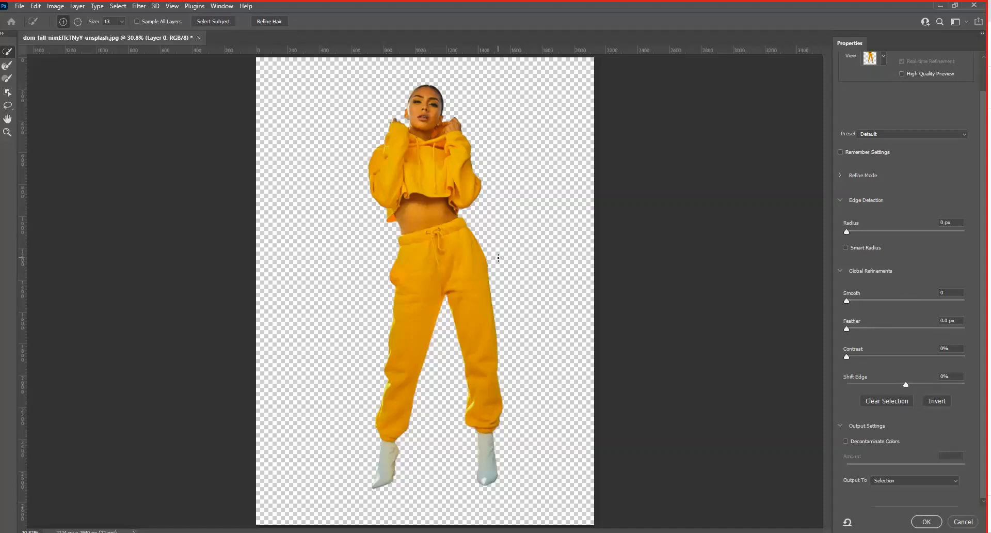
pyautogui.scroll(5, 498, 257)
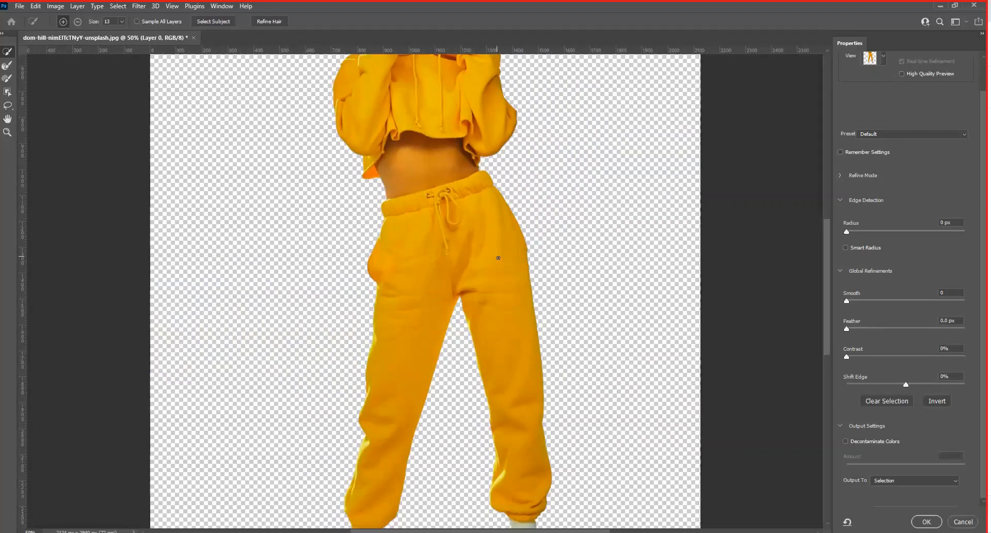
pyautogui.scroll(1, 498, 258)
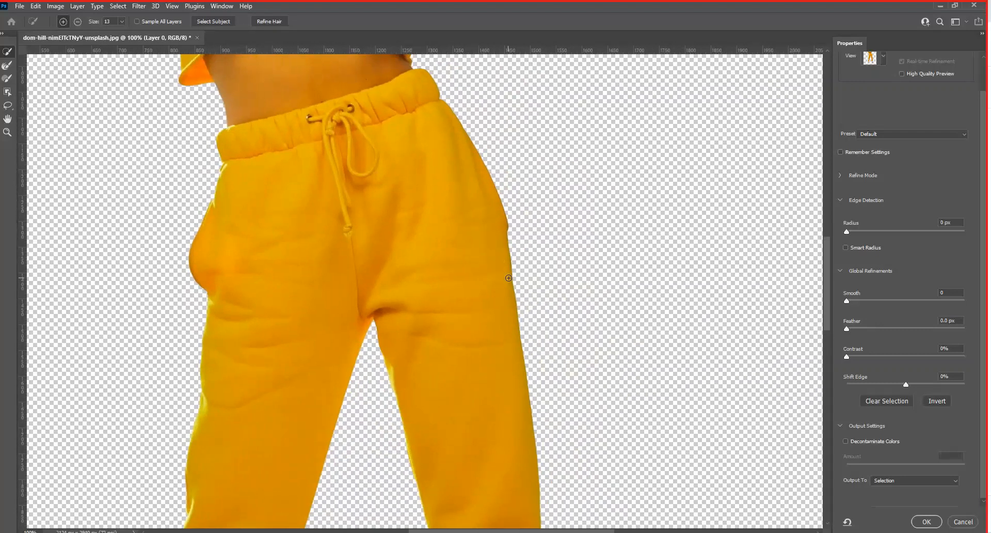
pyautogui.hotkey('ctrl', '+')
pyautogui.moveTo(590, 366); pyautogui.dragTo(461, 70)
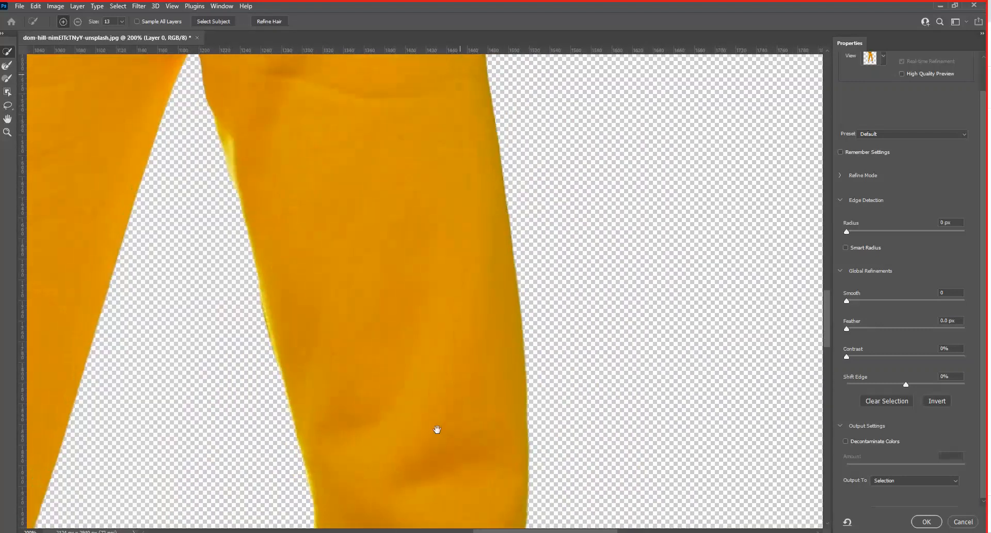
pyautogui.moveTo(437, 430); pyautogui.dragTo(394, 42)
pyautogui.moveTo(419, 472); pyautogui.dragTo(374, 127)
pyautogui.moveTo(398, 298); pyautogui.dragTo(404, 165)
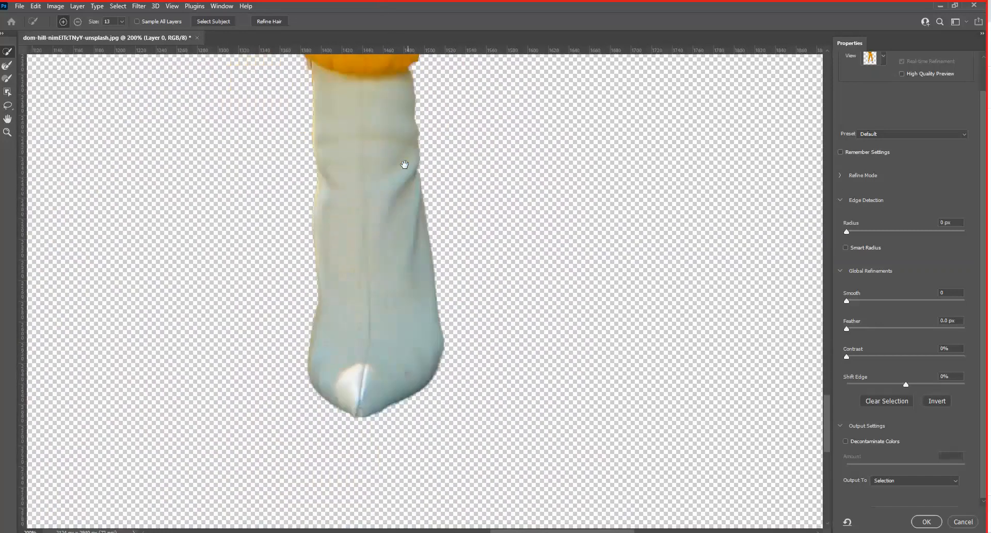
pyautogui.hotkey('ctrl', '+')
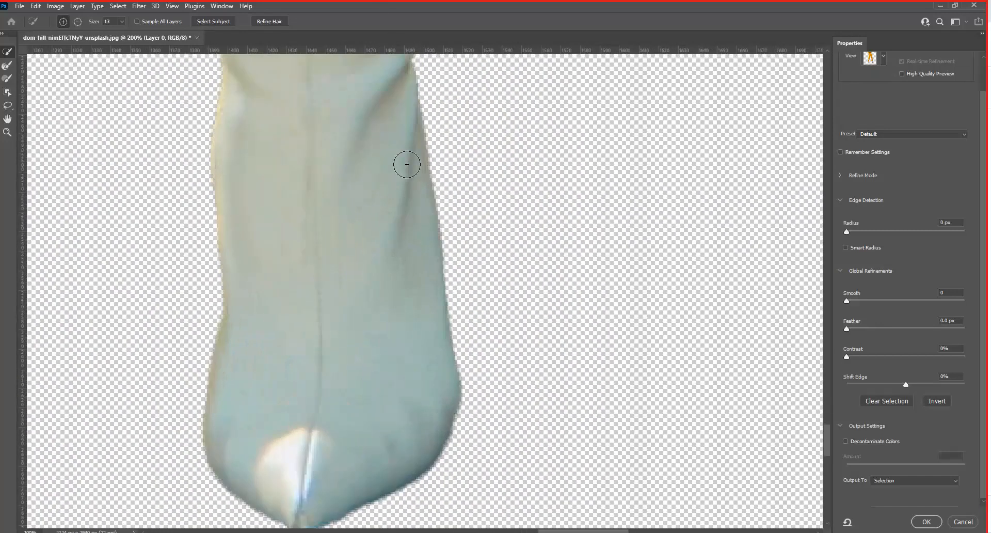
pyautogui.moveTo(445, 228); pyautogui.dragTo(458, 201)
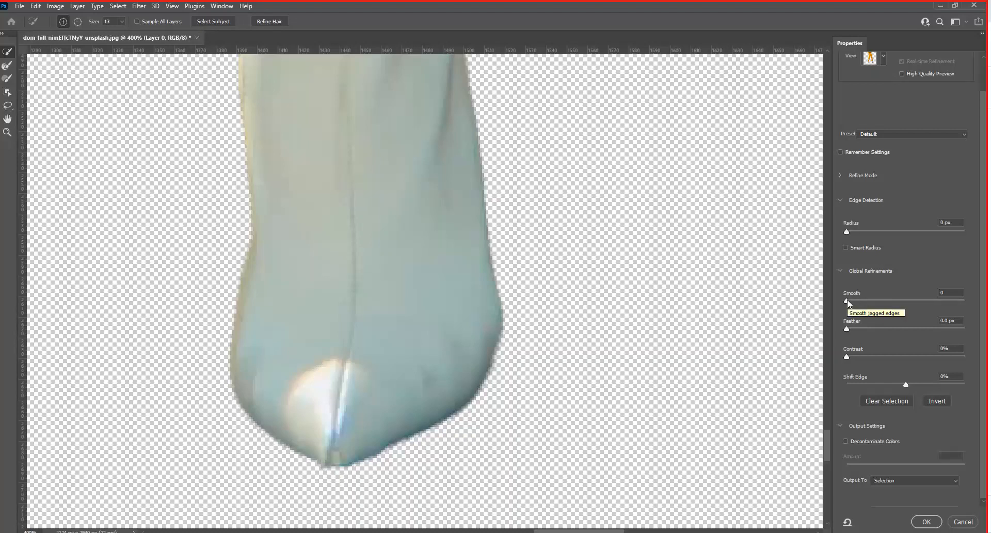
pyautogui.moveTo(848, 300); pyautogui.dragTo(916, 307)
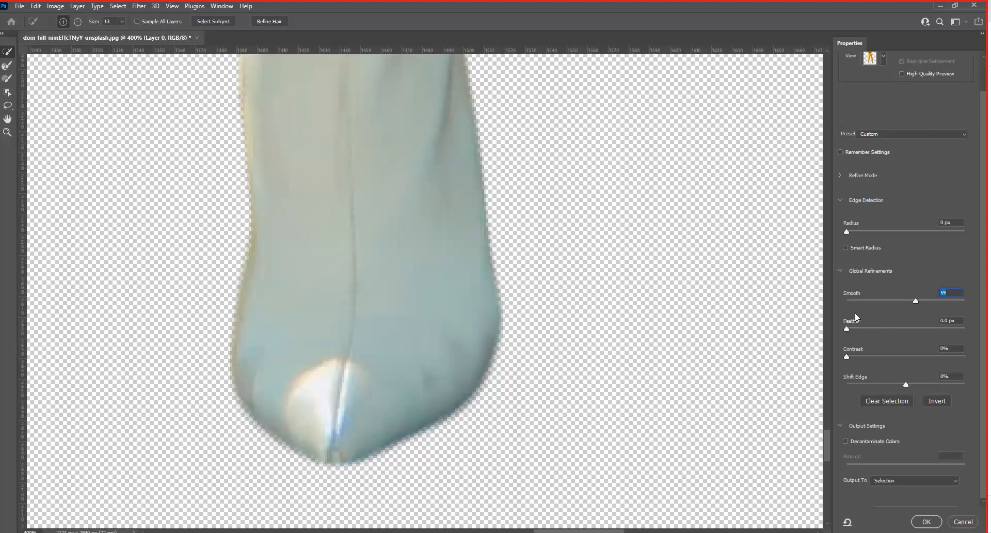
pyautogui.moveTo(918, 299); pyautogui.dragTo(904, 299)
# - Try a Feather of 127.8 px on the selection edge, then reduce it to 2.8 px
pyautogui.click(531, 240)
pyautogui.hotkey('ctrl', '+')
pyautogui.hotkey('ctrl', '-')
pyautogui.hotkey('ctrl', '-')
pyautogui.hotkey('ctrl', '-')
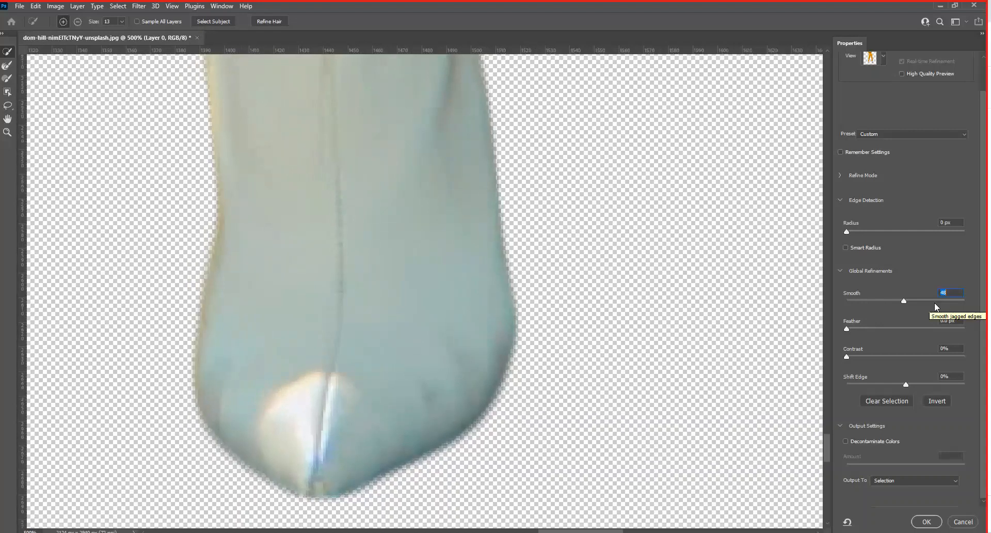
pyautogui.hotkey('ctrl', '-')
pyautogui.hotkey('ctrl', '-')
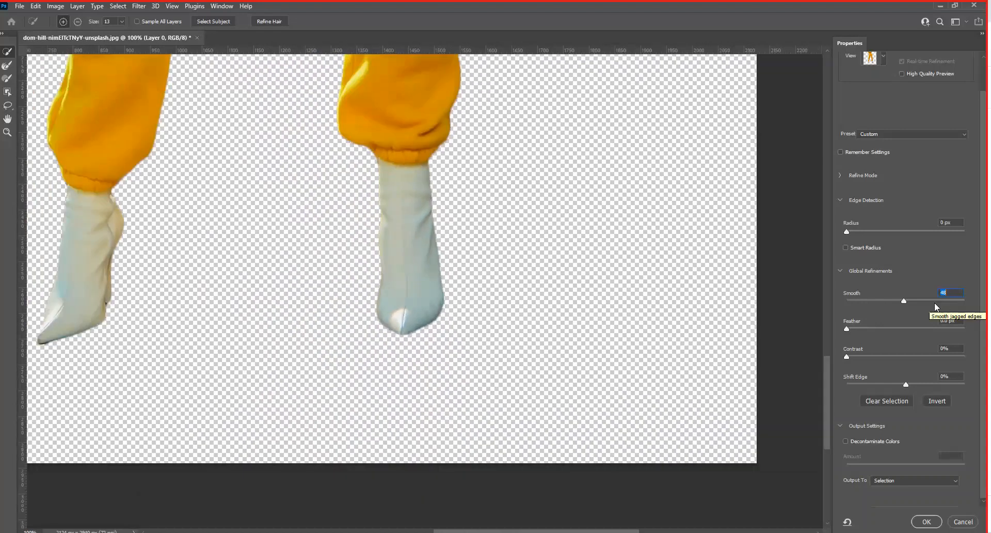
pyautogui.moveTo(462, 210)
pyautogui.mouseDown()
pyautogui.moveTo(487, 472)
pyautogui.moveTo(439, 211)
pyautogui.moveTo(508, 457)
pyautogui.mouseUp()
pyautogui.moveTo(425, 153)
pyautogui.mouseDown()
pyautogui.moveTo(416, 241)
pyautogui.moveTo(381, 206)
pyautogui.mouseUp()
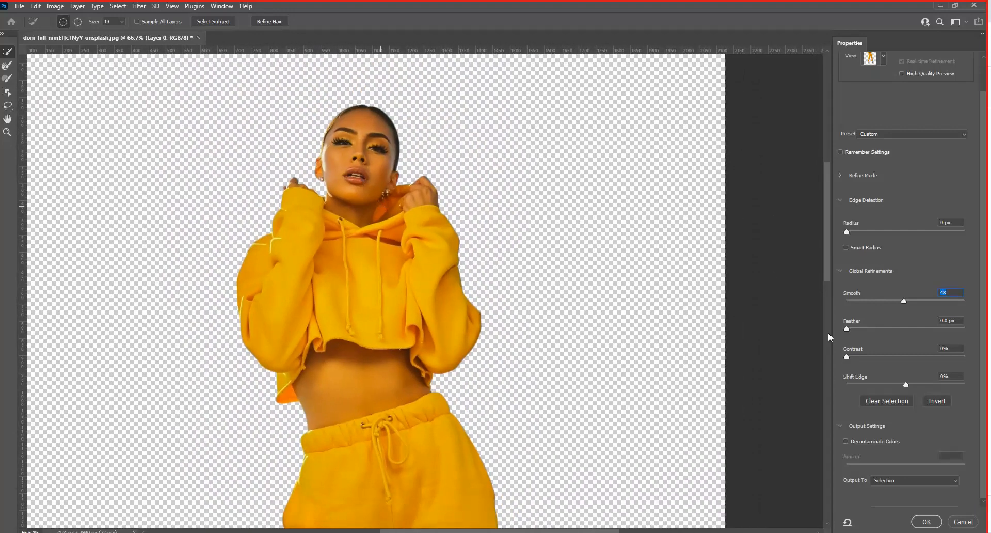
pyautogui.moveTo(848, 328); pyautogui.dragTo(929, 331)
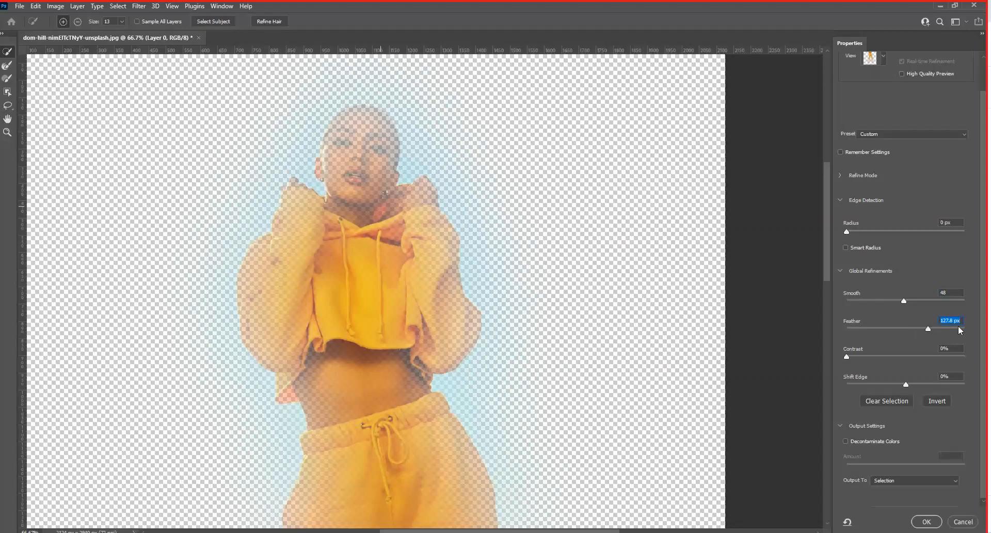
pyautogui.moveTo(916, 328); pyautogui.dragTo(859, 330)
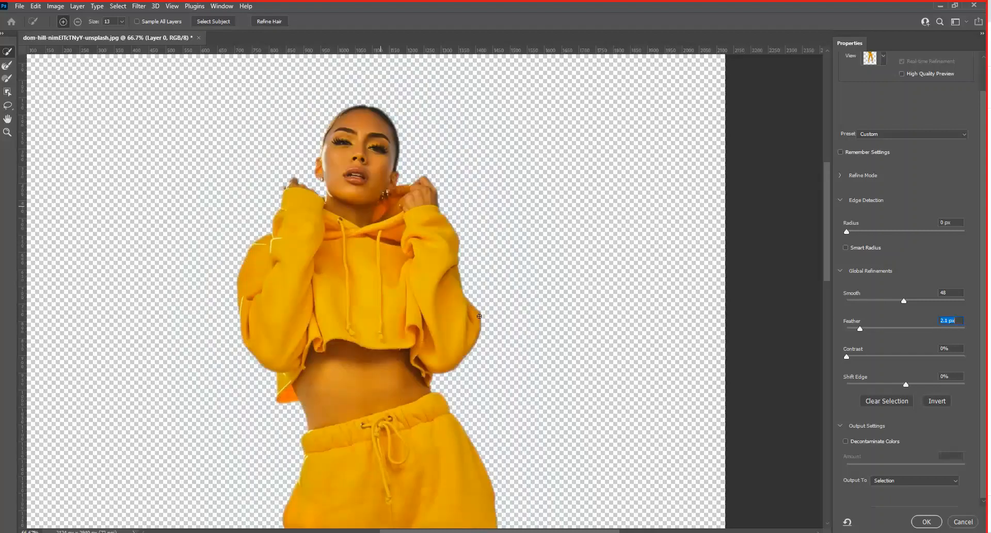
pyautogui.moveTo(862, 329); pyautogui.dragTo(866, 334)
# - Try a Contrast of 100% on the selection edge and return it to 0%
pyautogui.moveTo(955, 356); pyautogui.dragTo(974, 360)
pyautogui.press('Return')
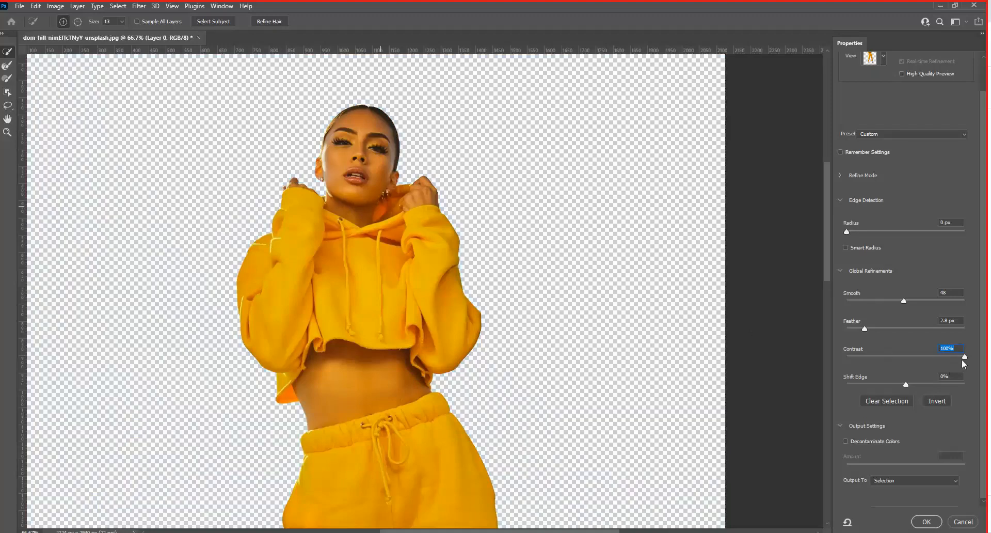
pyautogui.moveTo(918, 355); pyautogui.dragTo(843, 355)
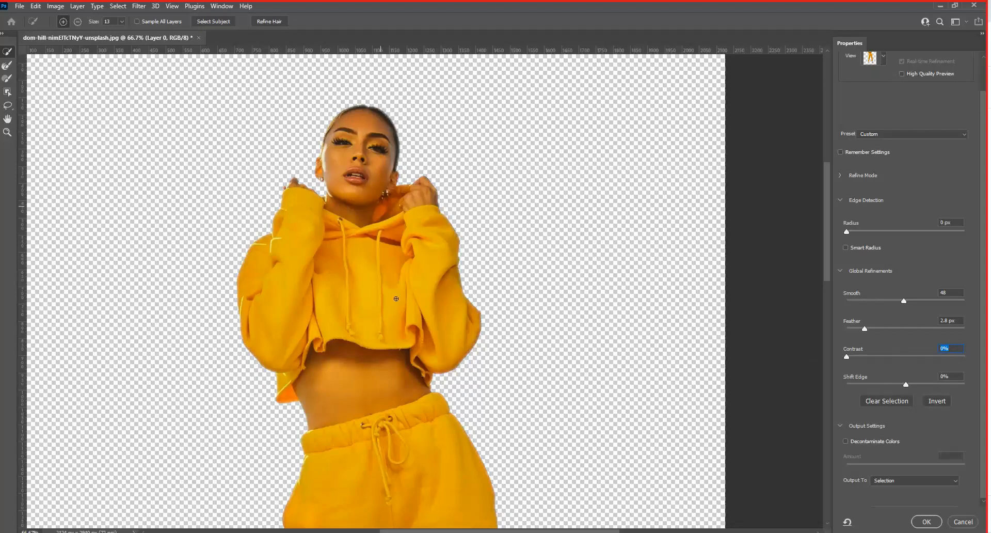
# - Contract the selection edge inward, checking the hoodie sleeve's outline and setting Shift Edge to -58%
pyautogui.hotkey('ctrl', '+')
pyautogui.hotkey('ctrl', '+')
pyautogui.hotkey('ctrl', '+')
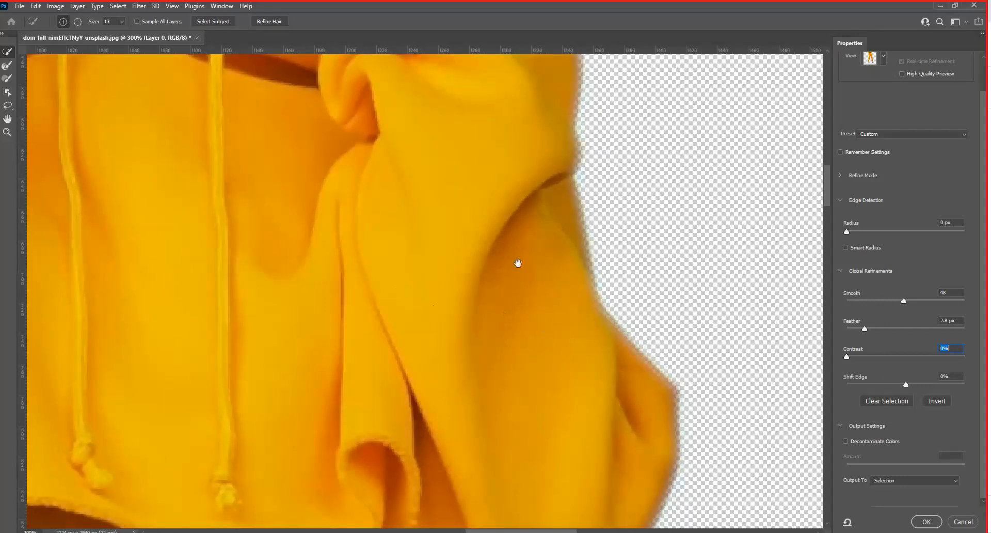
pyautogui.moveTo(519, 264); pyautogui.dragTo(449, 147)
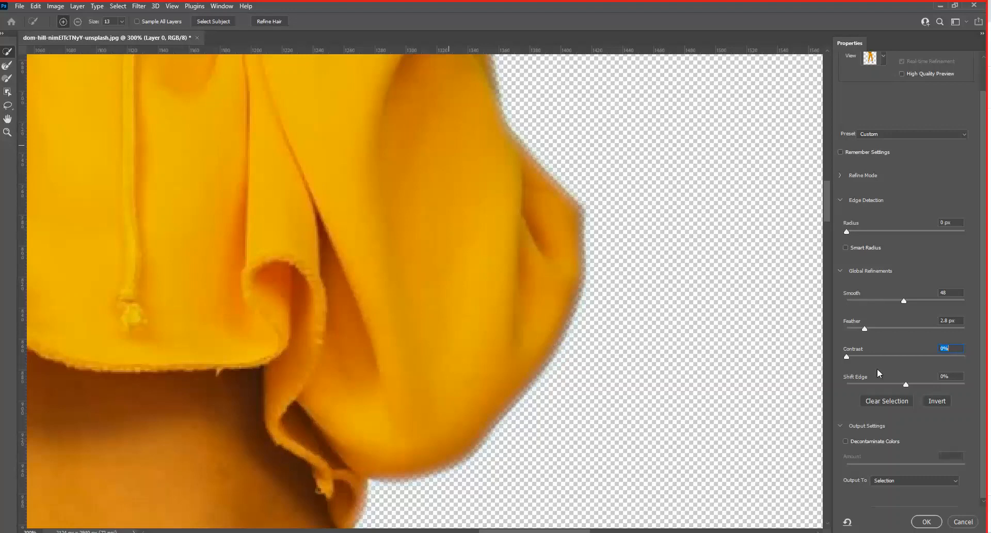
pyautogui.moveTo(906, 383); pyautogui.dragTo(852, 382)
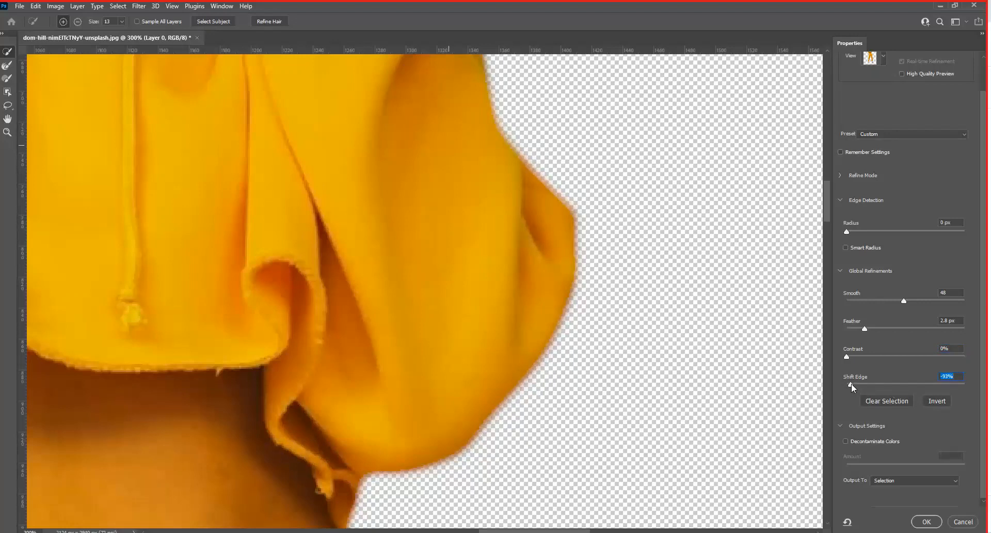
pyautogui.moveTo(851, 384); pyautogui.dragTo(872, 384)
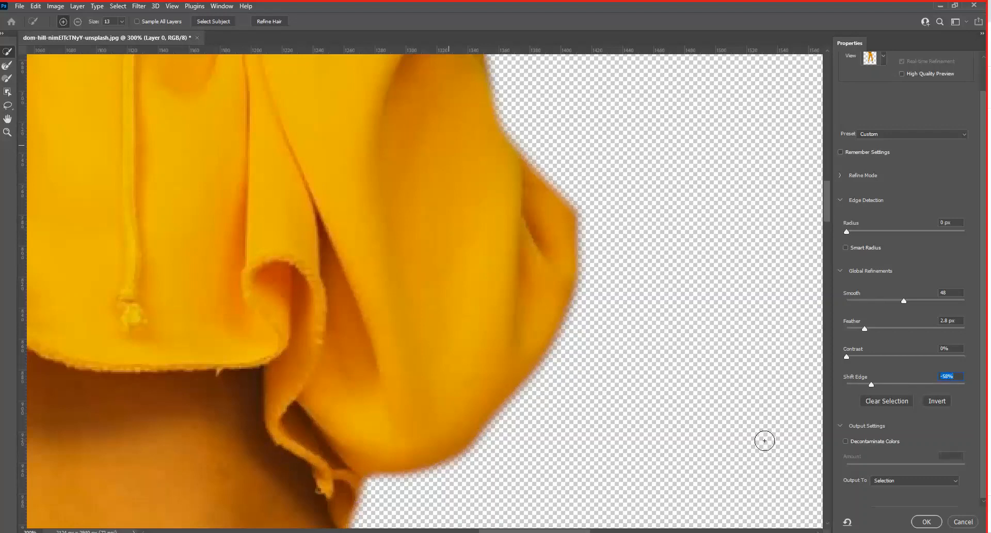
# - Output the refined selection of the woman to a New Layer and apply Select and Mask
pyautogui.hotkey('ctrl', '0')
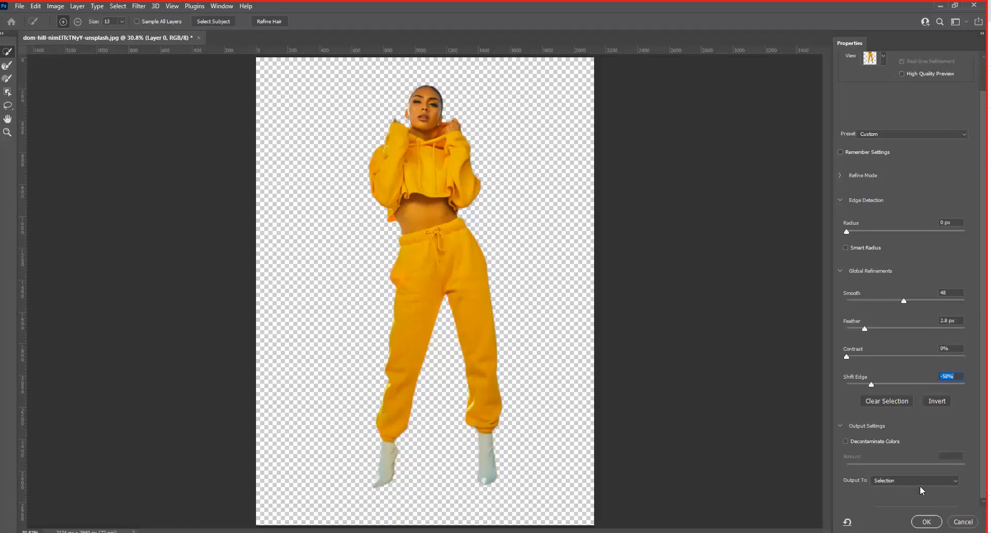
pyautogui.click(956, 481)
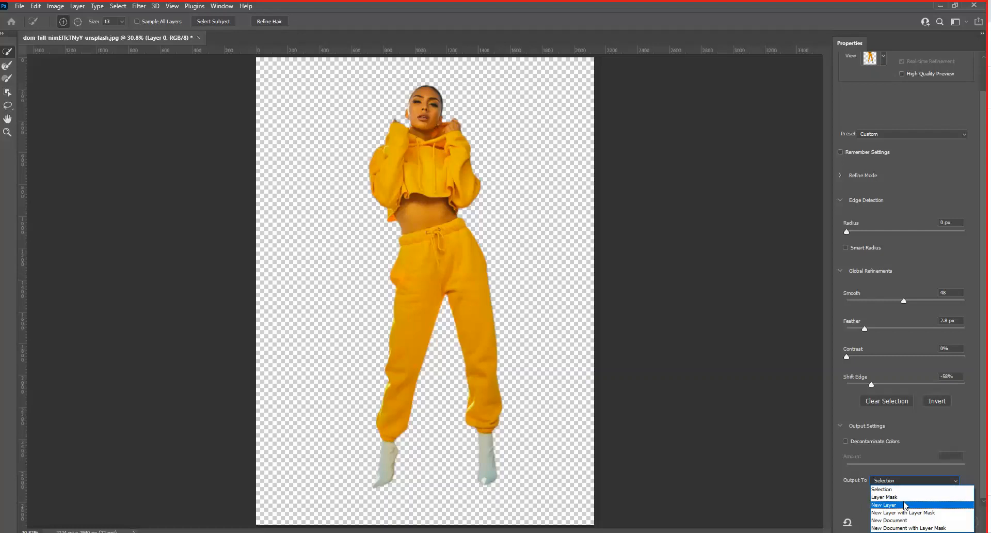
pyautogui.click(905, 505)
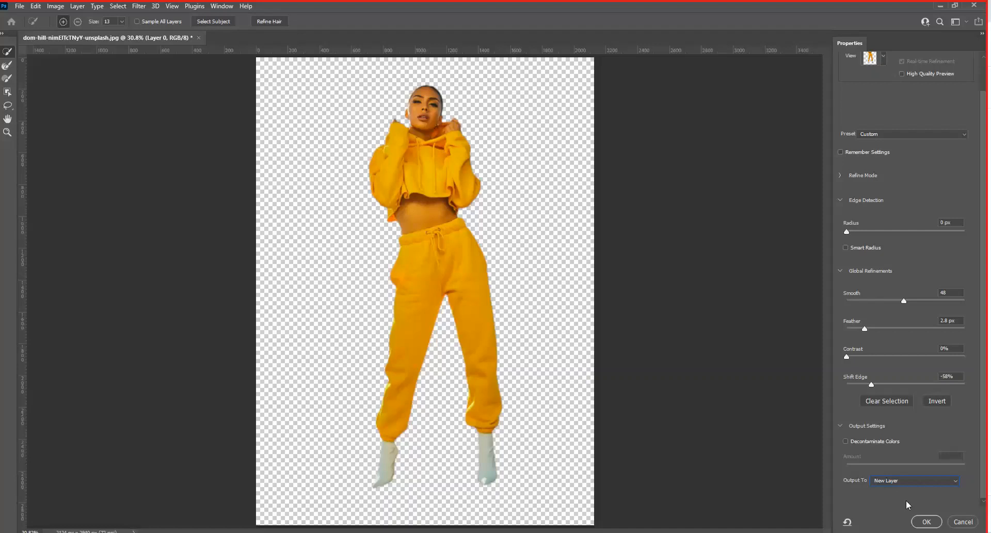
pyautogui.click(925, 522)
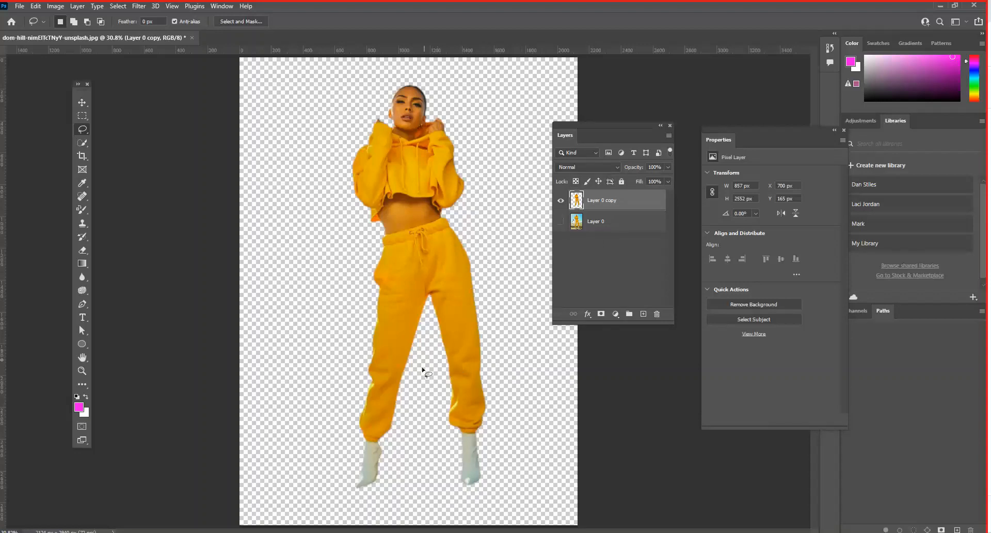
# - Compare the original photo with the cut-out by toggling the visibility of Layer 0 and Layer 0 copy
pyautogui.click(560, 203)
pyautogui.click(560, 222)
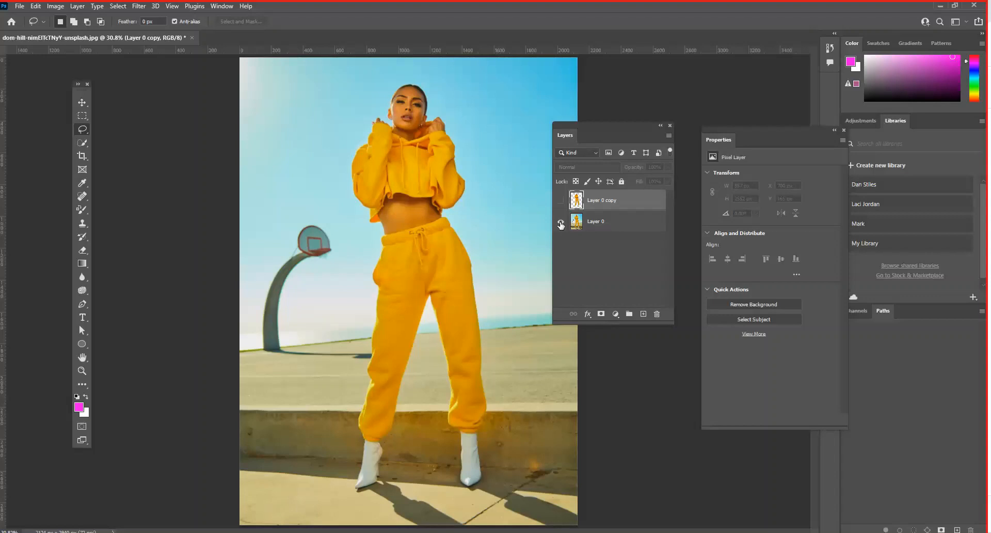
pyautogui.click(561, 200)
pyautogui.click(560, 222)
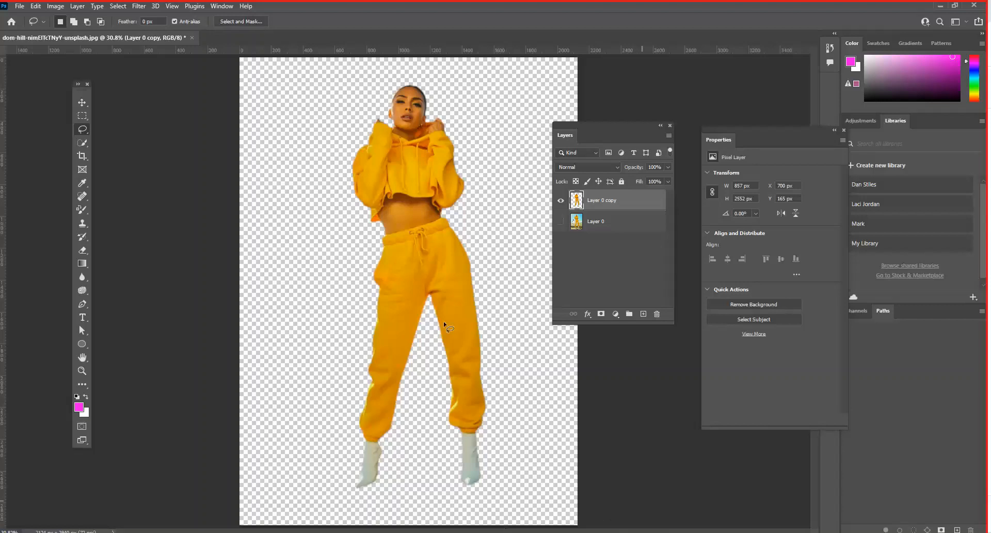
# - Open Save As for the document and set the file type to Photoshop (PSD)
pyautogui.click(21, 7)
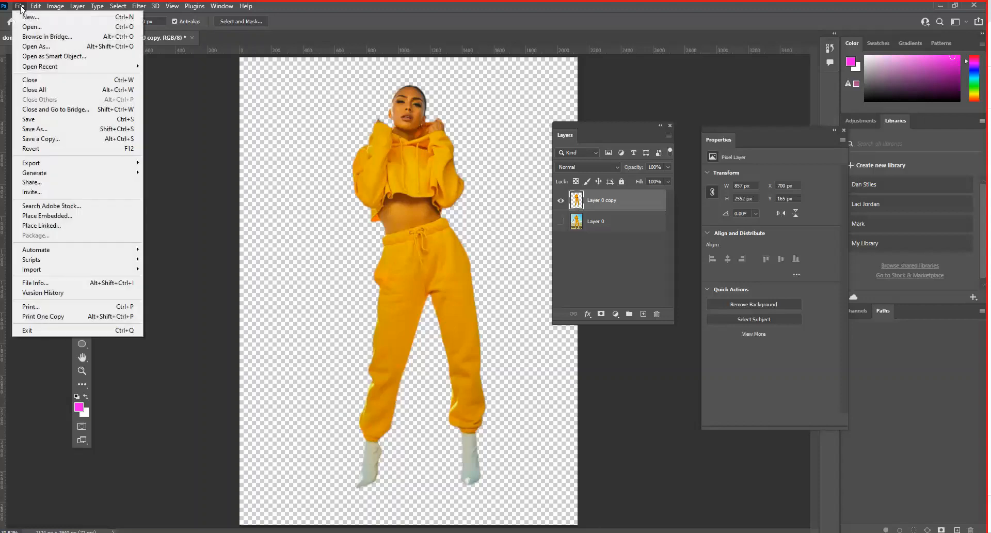
pyautogui.click(61, 130)
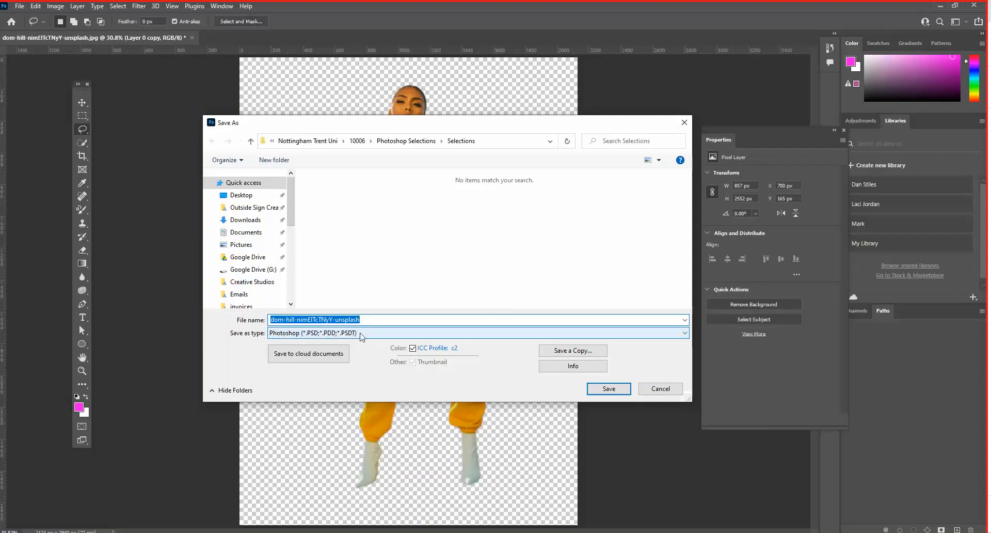
pyautogui.click(336, 335)
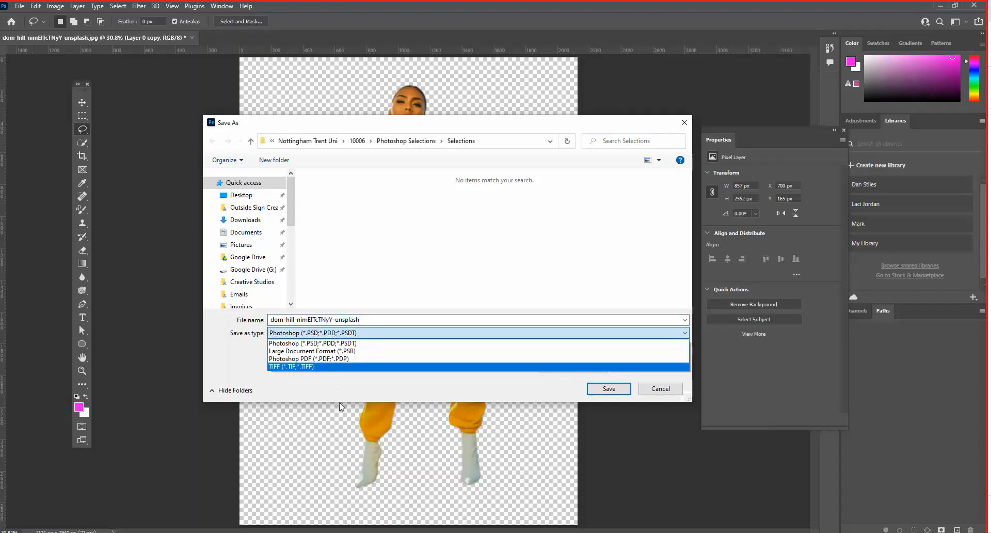
pyautogui.click(399, 292)
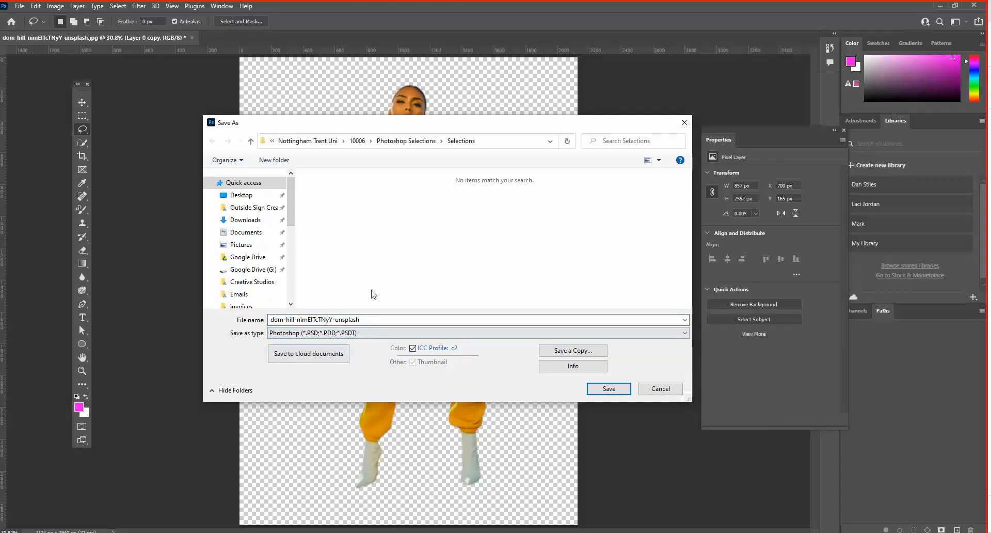
pyautogui.click(367, 335)
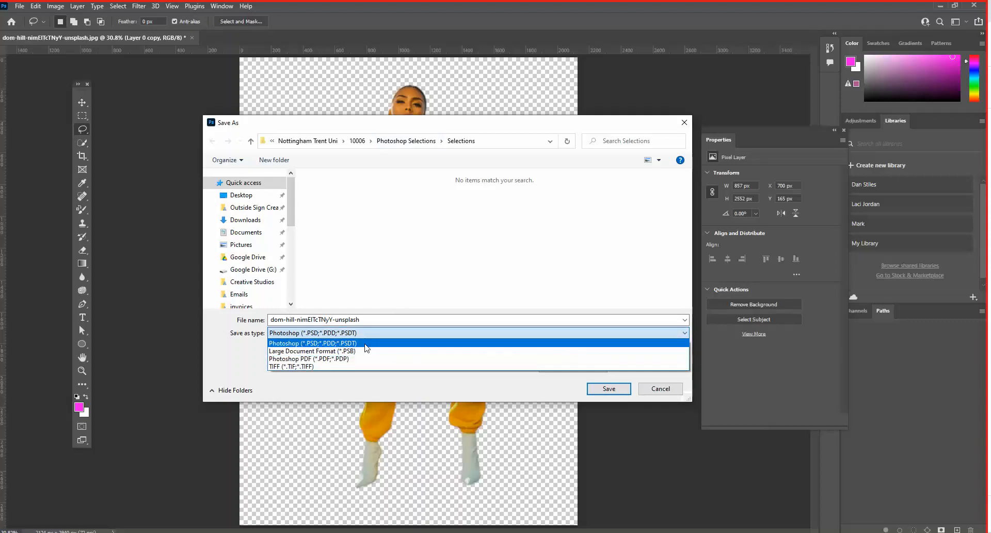
pyautogui.click(366, 343)
# - Name the file "yellow suit" and save it with Maximize Compatibility on
pyautogui.click(349, 322)
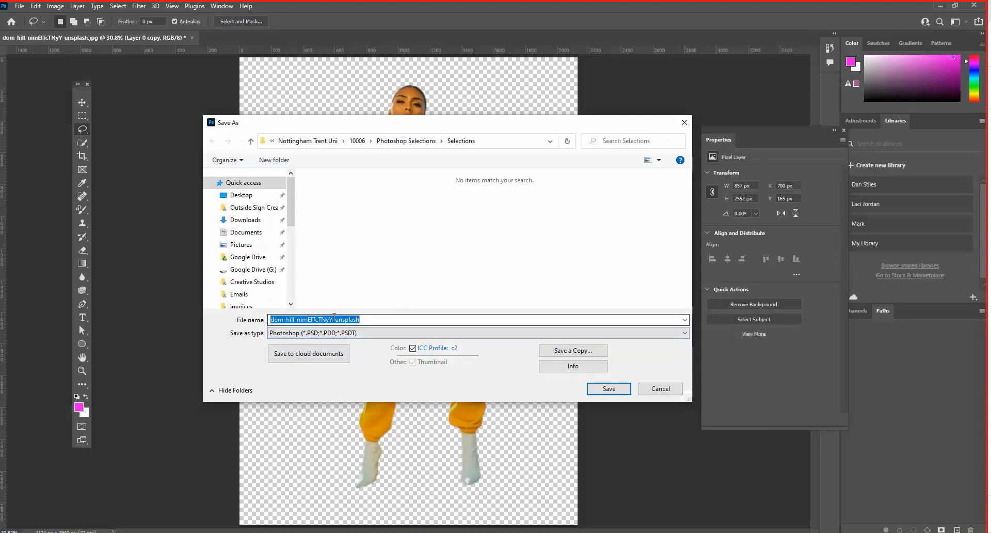
pyautogui.moveTo(297, 320); pyautogui.dragTo(238, 328)
pyautogui.write('yell')
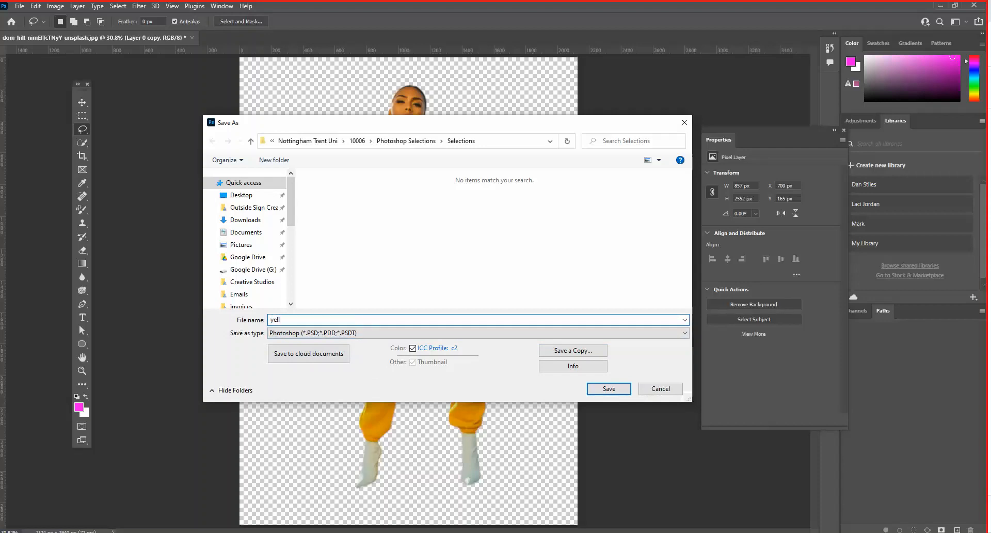
pyautogui.write('ow suit')
pyautogui.click(609, 389)
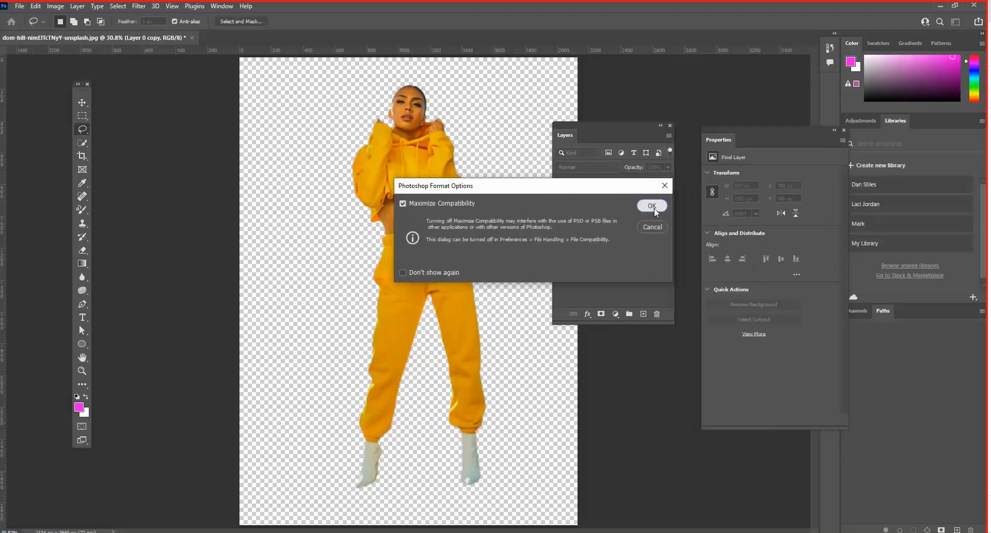
pyautogui.click(652, 206)
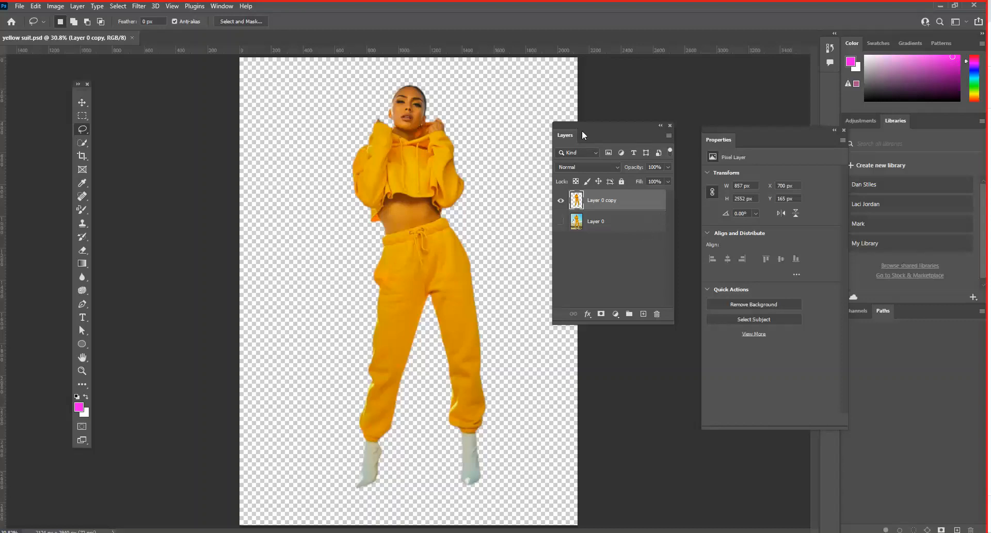
# - Create a new A4 print document, 210 x 297 mm at 300 ppi, in RGB Color with a white background
pyautogui.moveTo(578, 122); pyautogui.dragTo(605, 117)
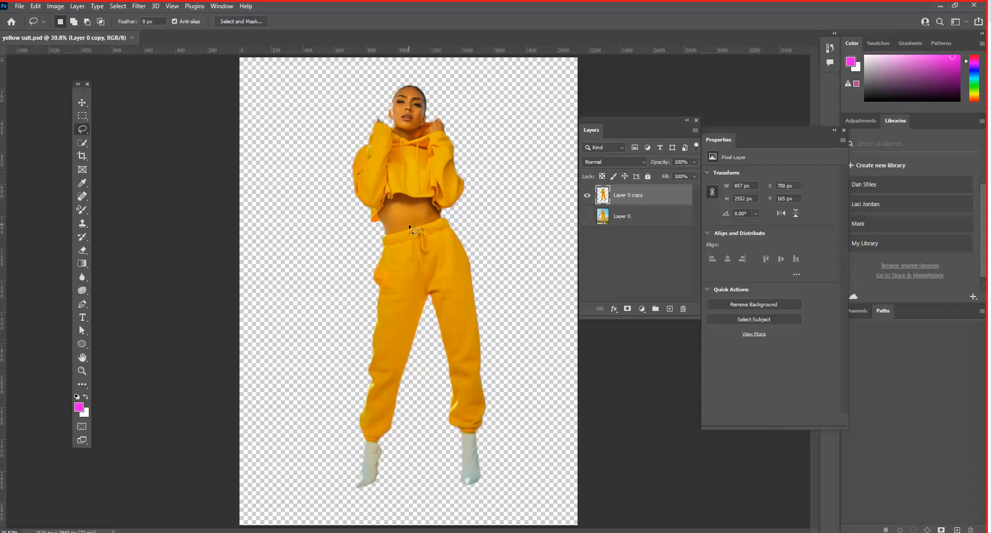
pyautogui.click(19, 7)
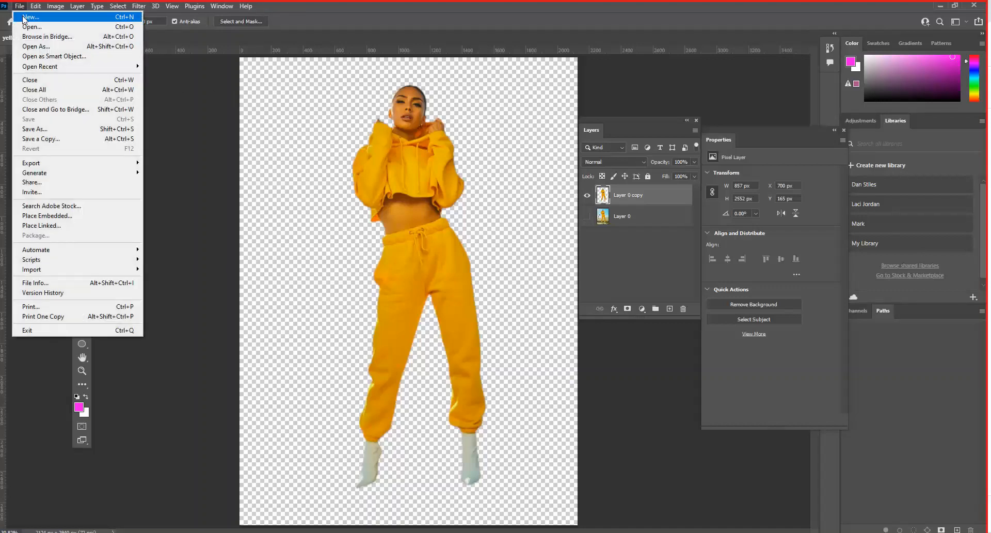
pyautogui.click(24, 19)
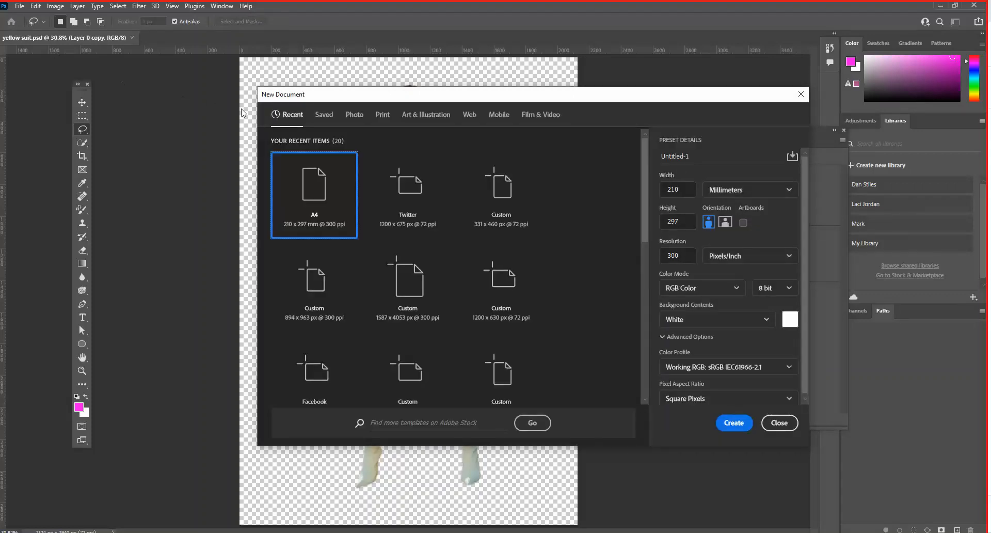
pyautogui.click(382, 115)
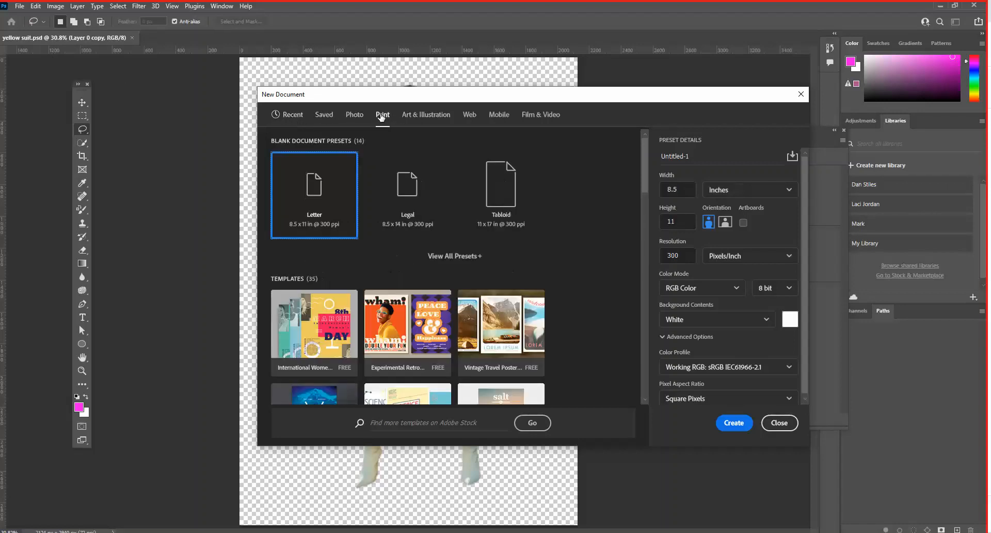
pyautogui.click(449, 256)
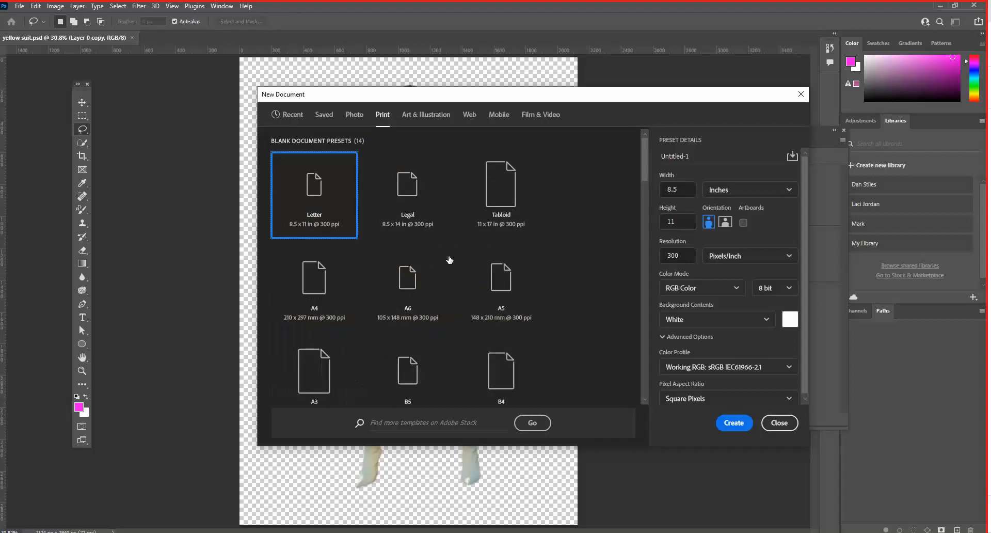
pyautogui.click(322, 277)
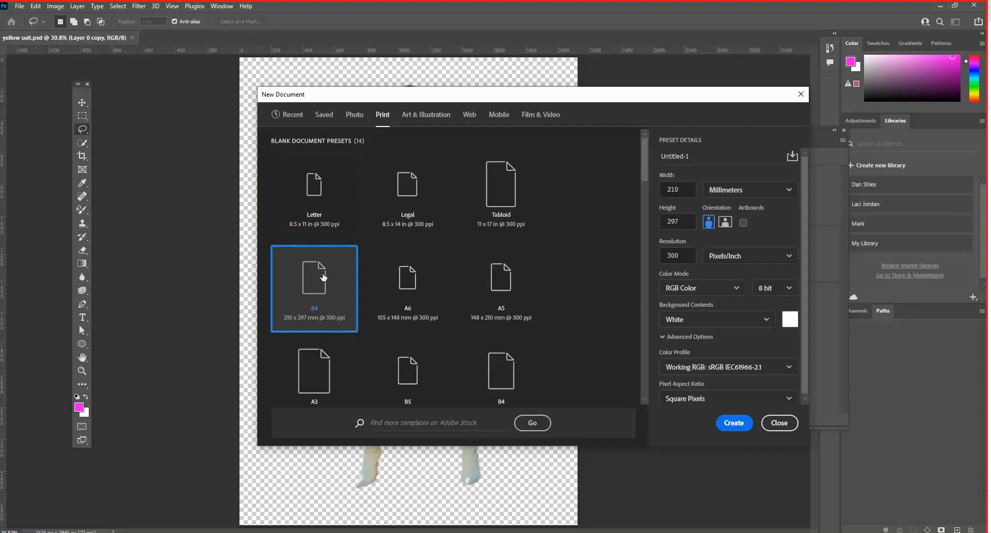
pyautogui.click(734, 423)
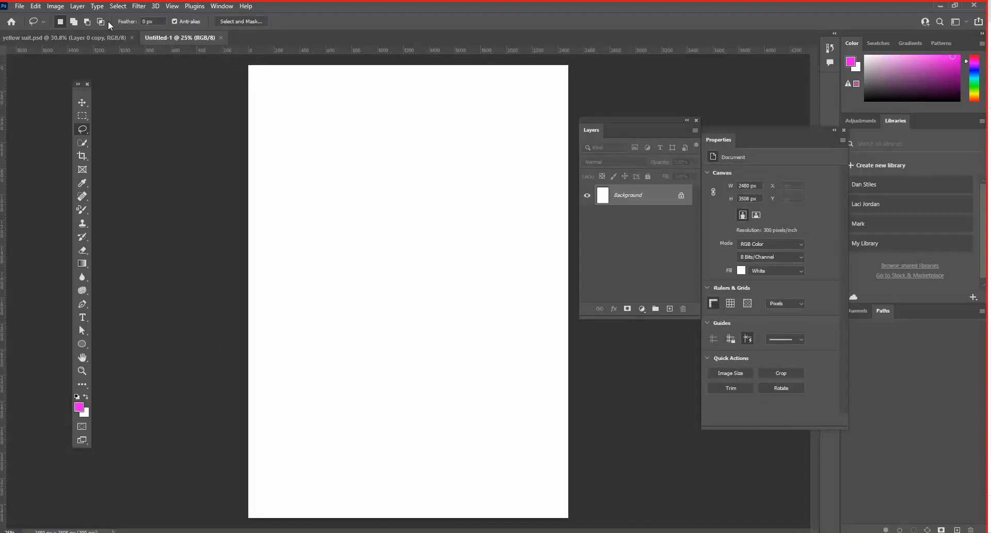
# - Copy the woman's cut-out layer from yellow suit.psd into the new A4 document with the Move tool, placing her near the page centre
pyautogui.click(76, 37)
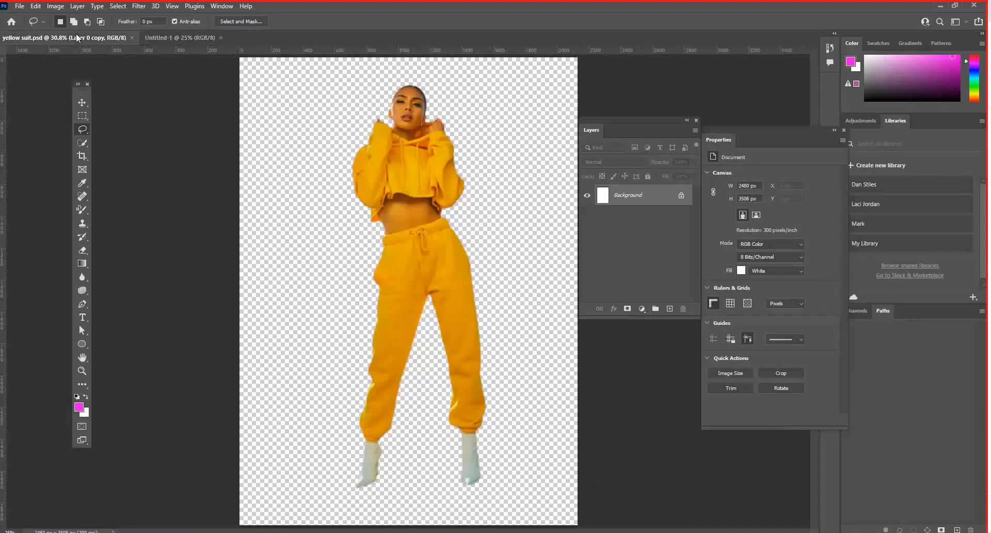
pyautogui.click(187, 37)
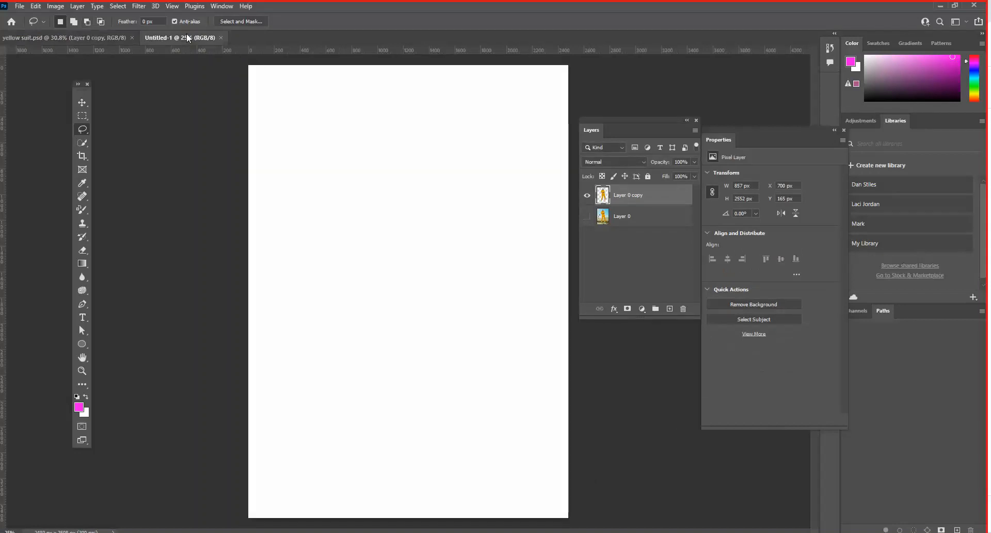
pyautogui.click(89, 40)
pyautogui.click(83, 103)
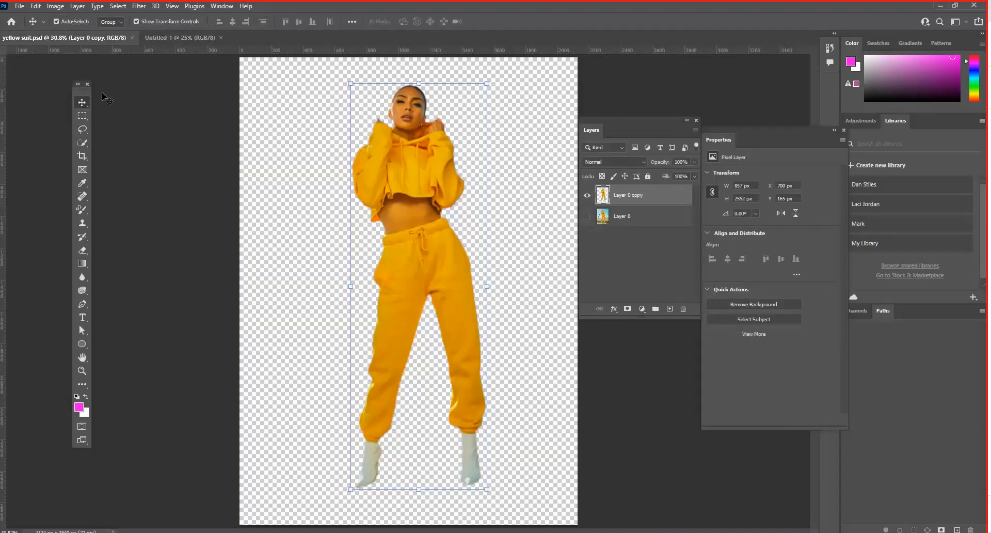
pyautogui.moveTo(420, 172); pyautogui.dragTo(408, 173)
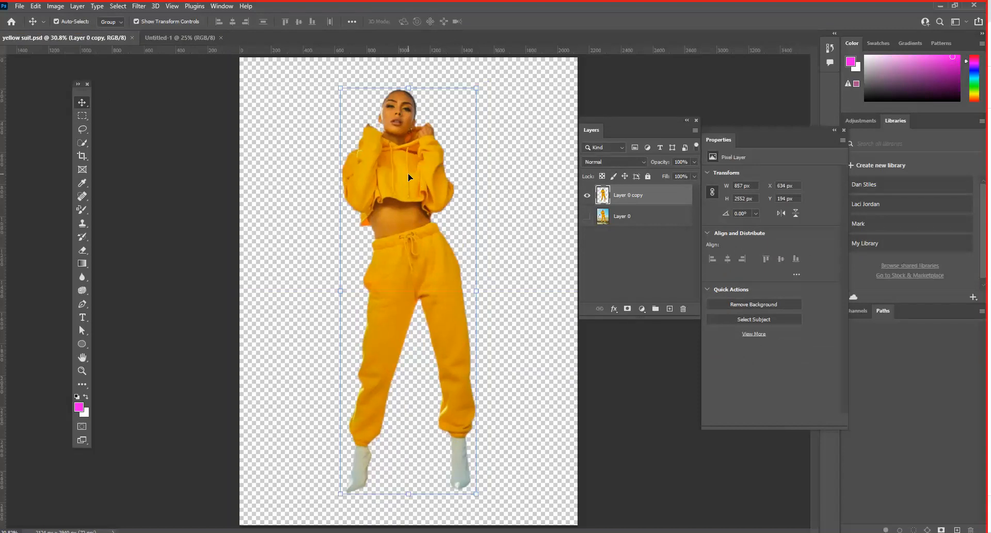
pyautogui.click(34, 6)
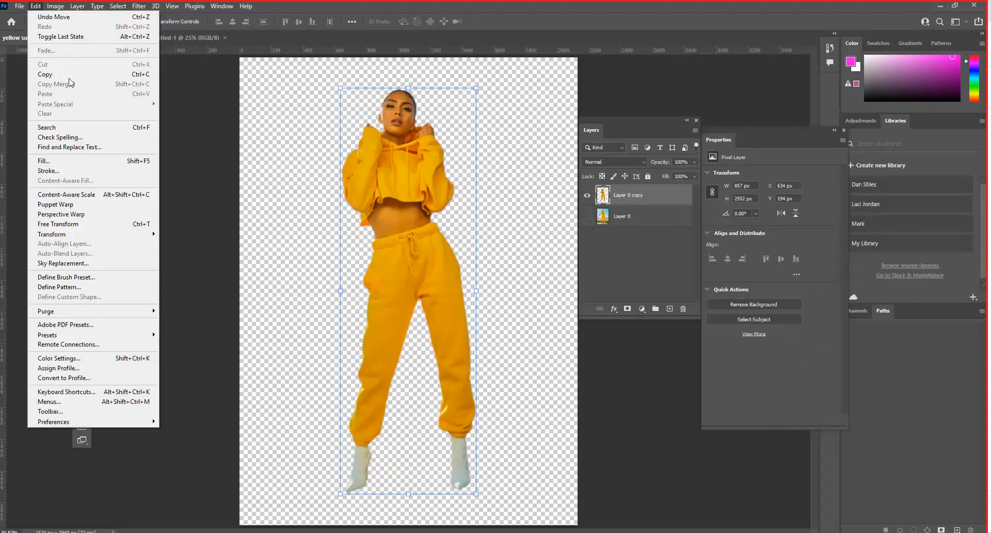
pyautogui.click(408, 144)
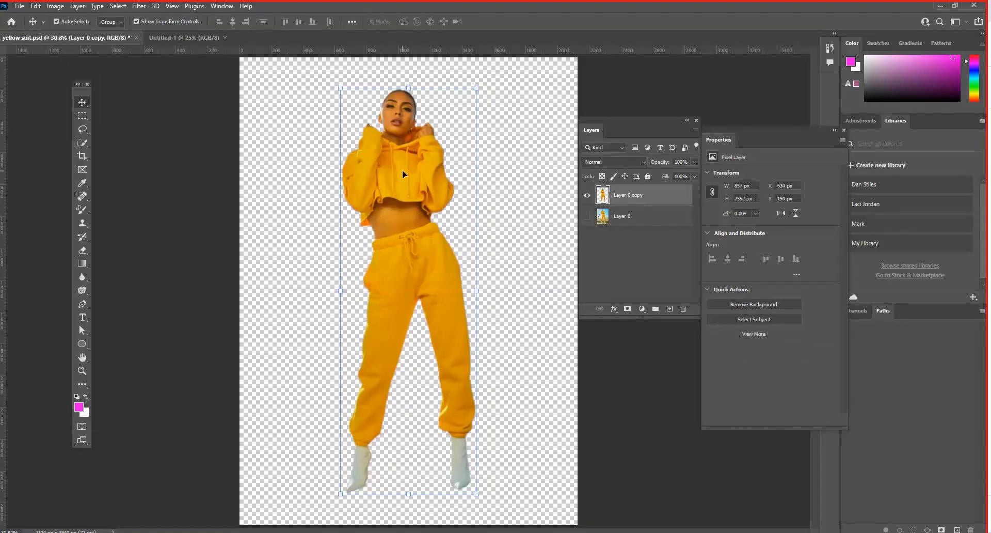
pyautogui.moveTo(401, 169); pyautogui.dragTo(246, 57)
pyautogui.moveTo(363, 161); pyautogui.dragTo(368, 265)
pyautogui.moveTo(360, 200); pyautogui.dragTo(424, 189)
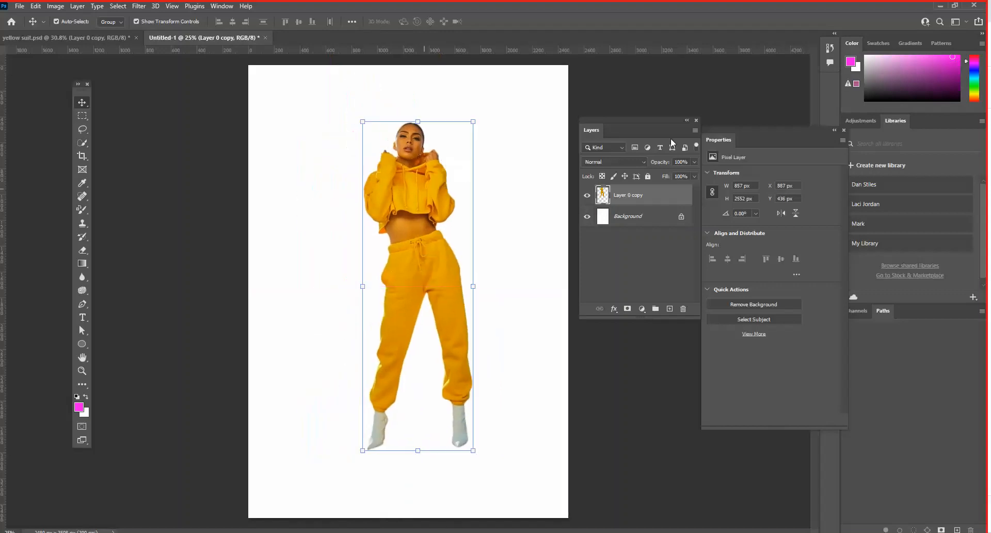
# - Arrange the Properties and Layers panels clear of the canvas and shift the woman left to about X 591 px, with transform controls shown
pyautogui.moveTo(710, 135); pyautogui.dragTo(752, 133)
pyautogui.moveTo(618, 119); pyautogui.dragTo(616, 131)
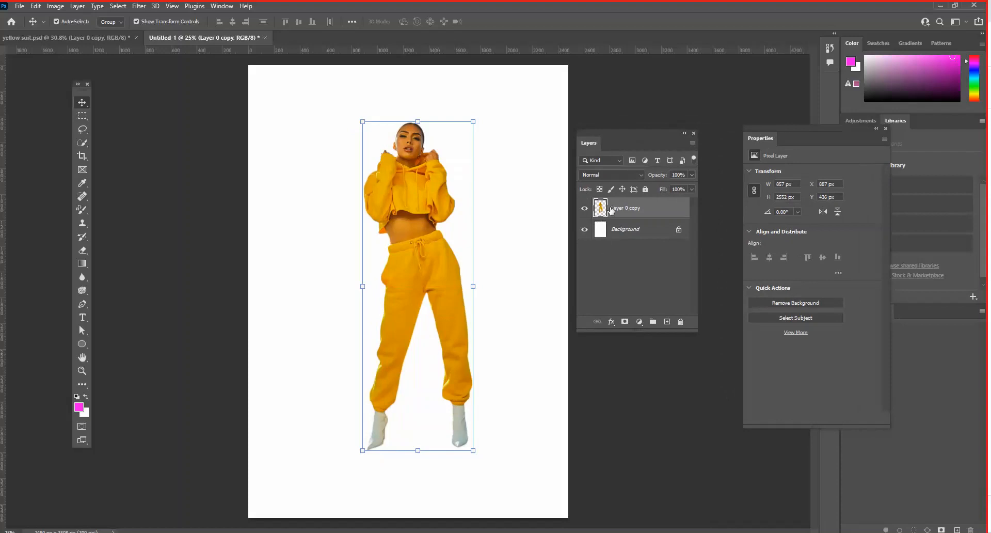
pyautogui.moveTo(424, 199); pyautogui.dragTo(383, 200)
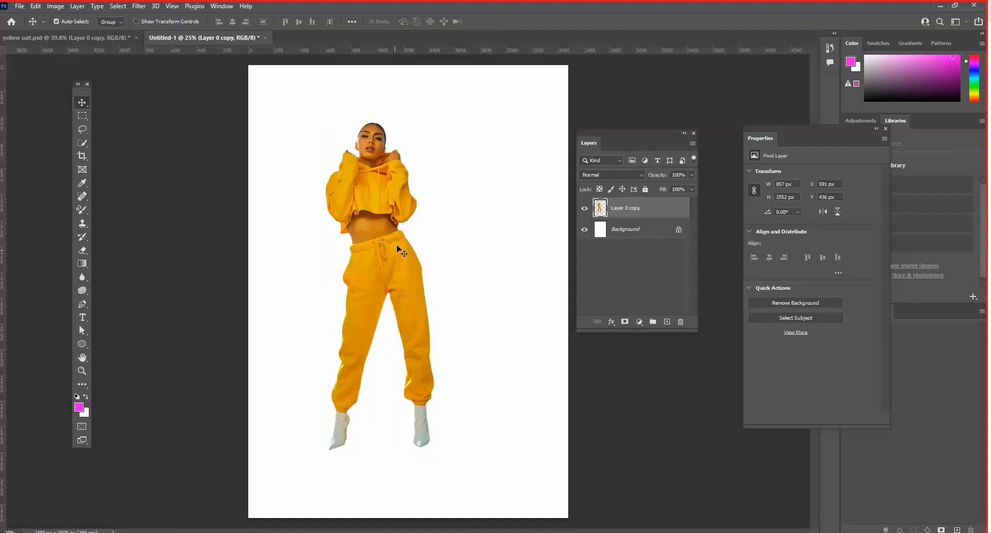
pyautogui.click(137, 22)
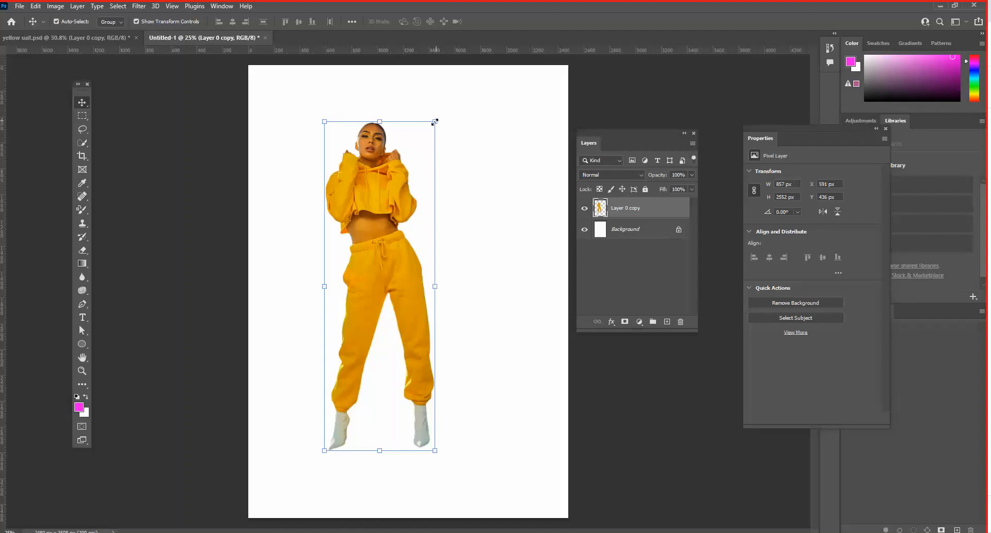
# - Scale the woman down to about 67% and reposition her on the left half of the page, at about X 607 px, Y 546 px
pyautogui.moveTo(435, 122); pyautogui.dragTo(389, 219)
pyautogui.moveTo(359, 268); pyautogui.dragTo(349, 172)
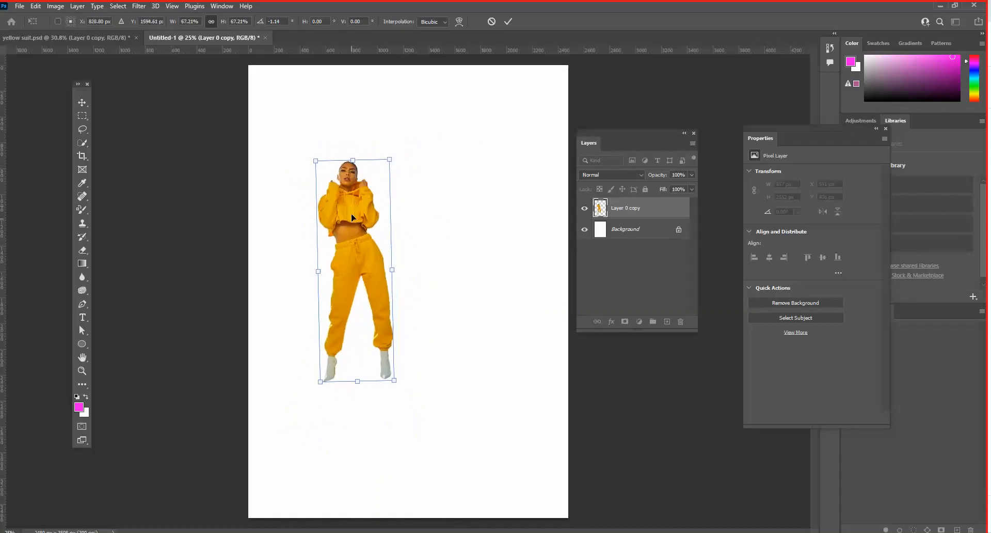
pyautogui.press('Return')
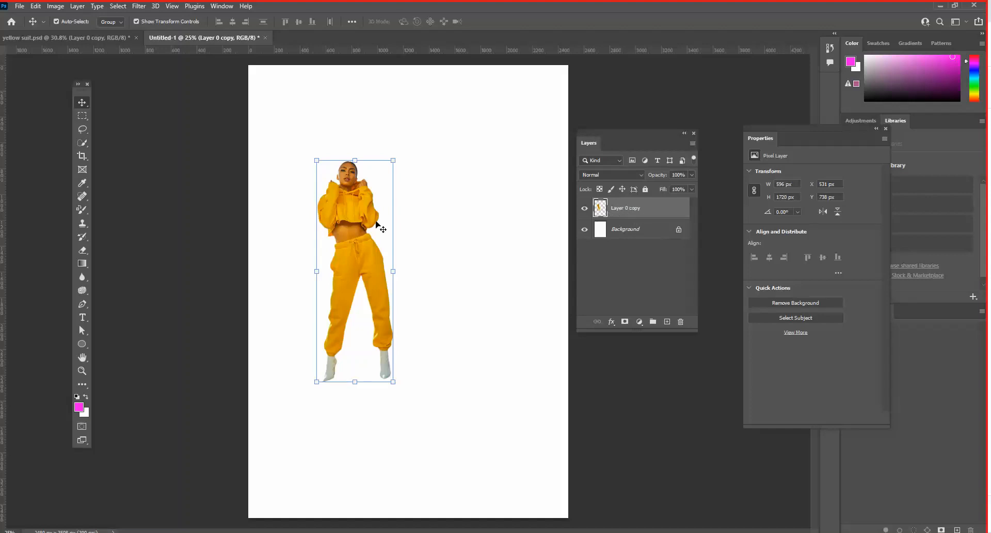
pyautogui.moveTo(352, 227); pyautogui.dragTo(361, 203)
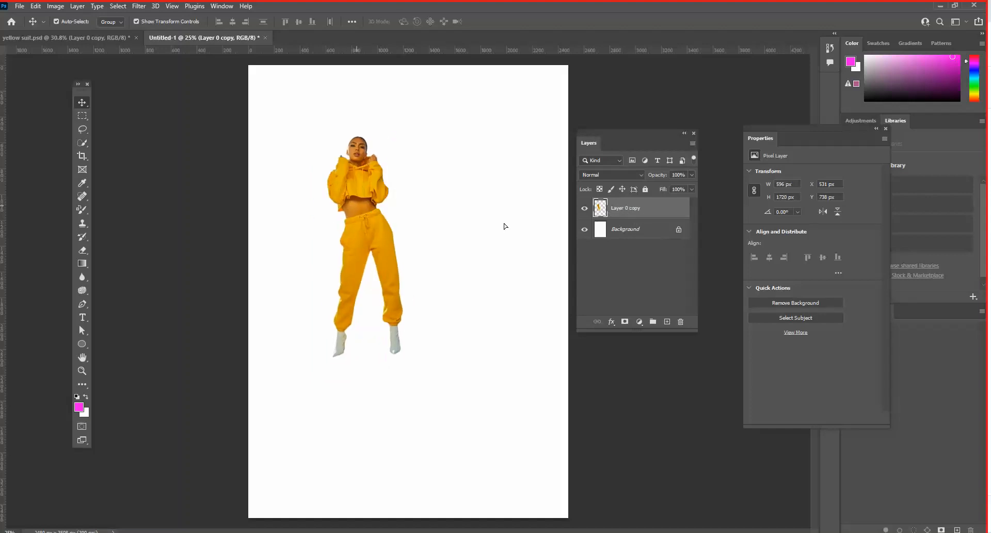
# - Duplicate the woman's layer three times, arranging the four figures in an overlapping row that descends across the page
pyautogui.rightClick(651, 211)
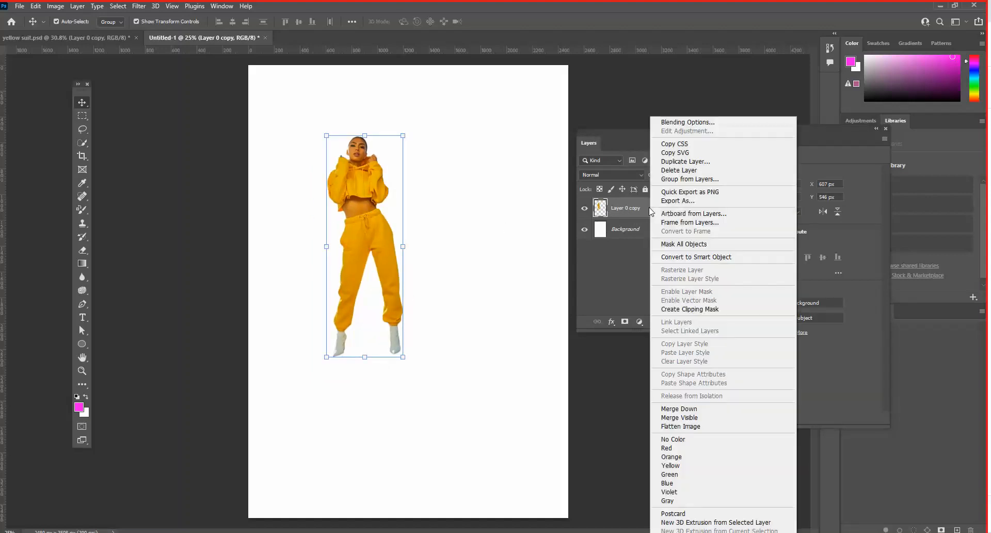
pyautogui.click(434, 230)
pyautogui.moveTo(370, 203); pyautogui.dragTo(398, 190)
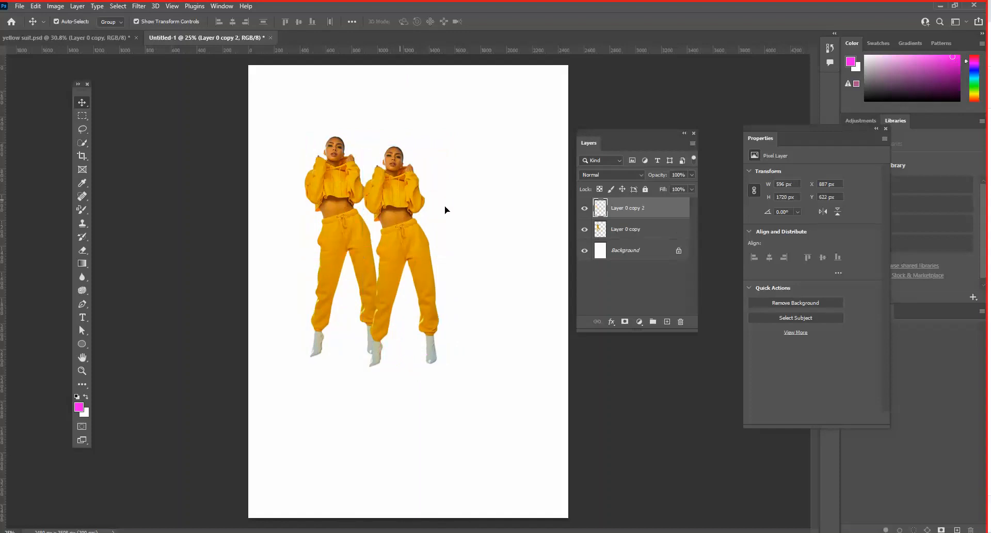
pyautogui.keyDown('alt'); pyautogui.moveTo(447, 210); pyautogui.dragTo(516, 241); pyautogui.keyUp('alt')
pyautogui.click(462, 129)
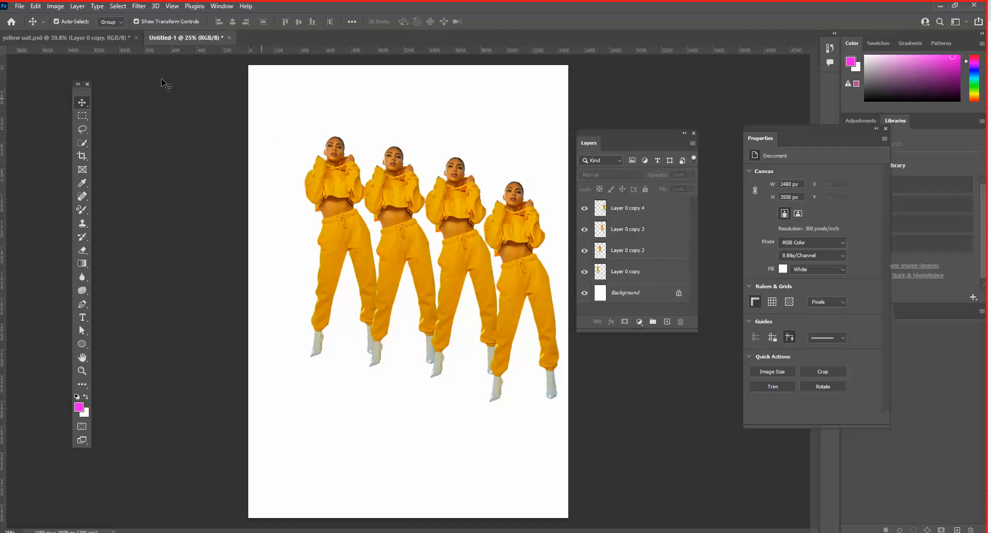
# - Place the photo of the blonde woman in the red top as embedded, scale it to about 7.4%, and position it at about X 592 px, Y 1232 px
pyautogui.click(21, 7)
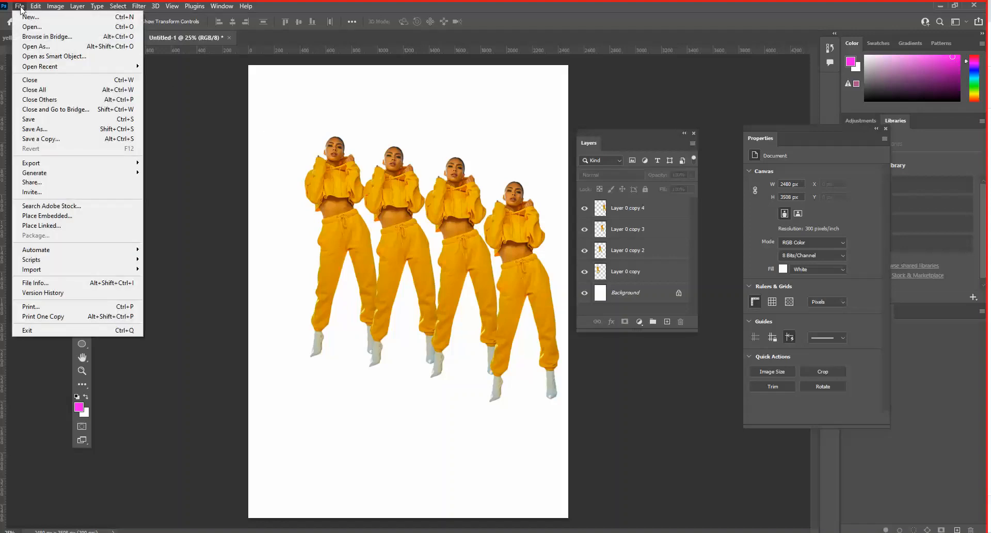
pyautogui.click(61, 218)
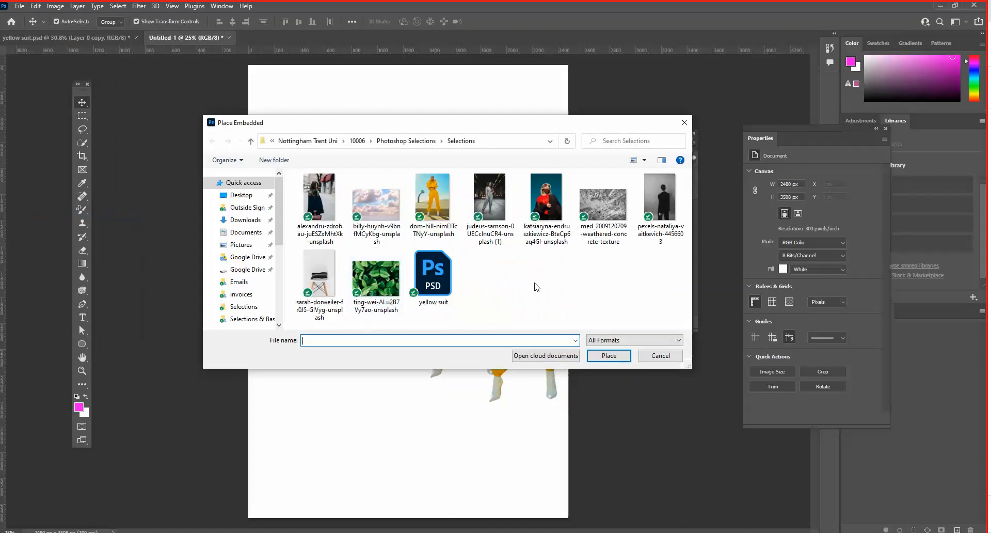
pyautogui.click(562, 211)
pyautogui.click(608, 356)
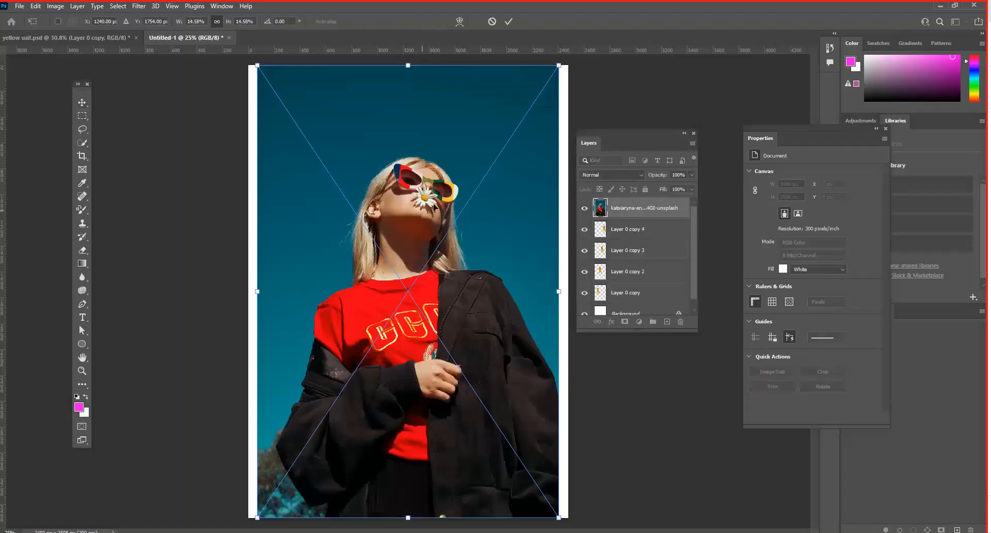
pyautogui.moveTo(559, 62); pyautogui.dragTo(377, 321)
pyautogui.press('Return')
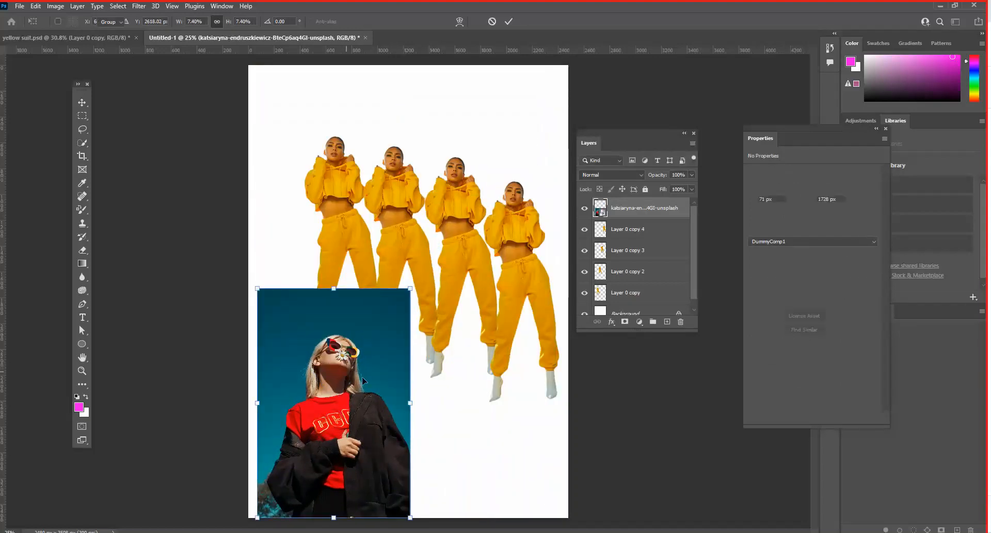
pyautogui.moveTo(445, 384); pyautogui.dragTo(512, 320)
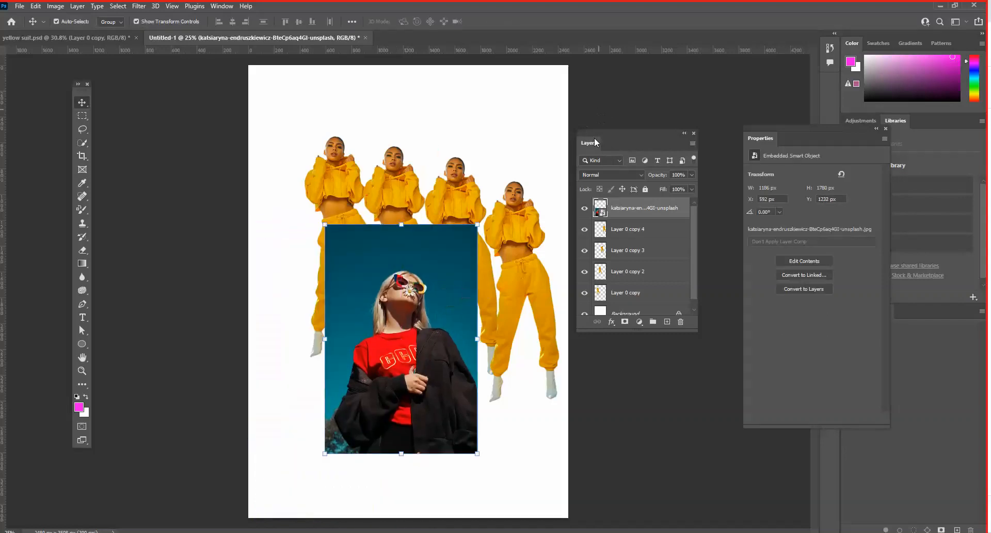
# - Enlarge the Layers panel, raise the placed photo to about Y 988 px, and order its layer directly above Background, beneath the four figures
pyautogui.moveTo(596, 135); pyautogui.dragTo(595, 105)
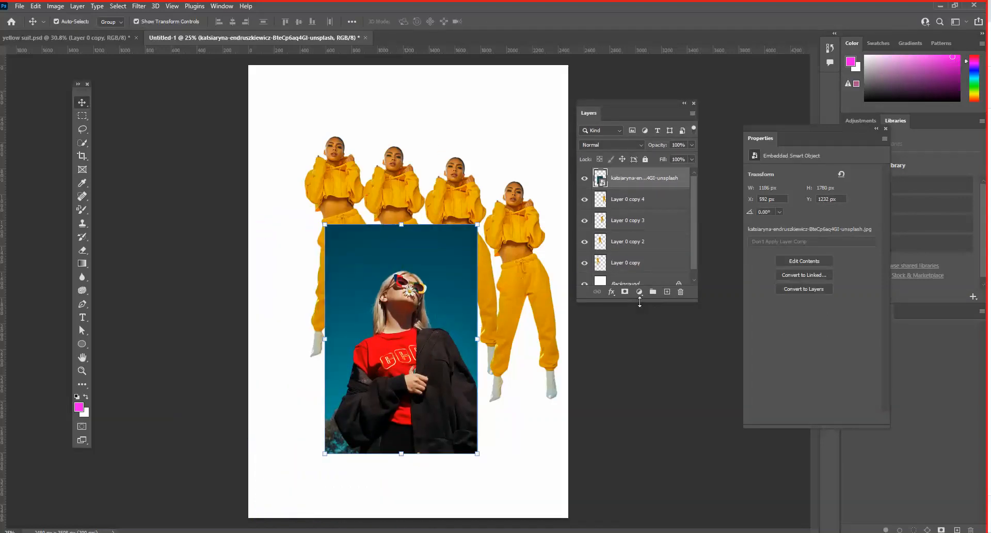
pyautogui.moveTo(640, 301); pyautogui.dragTo(641, 396)
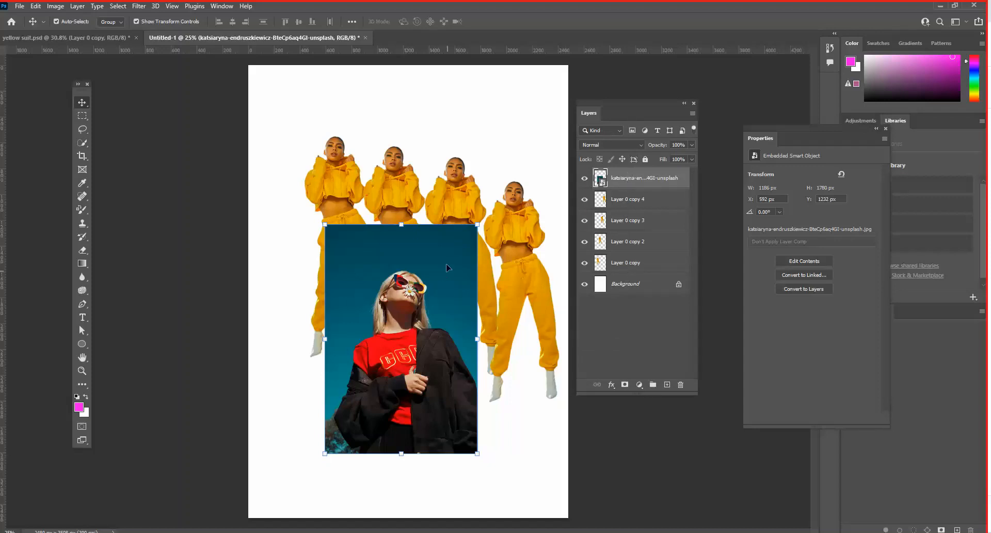
pyautogui.moveTo(438, 269); pyautogui.dragTo(438, 238)
pyautogui.moveTo(627, 179); pyautogui.dragTo(630, 270)
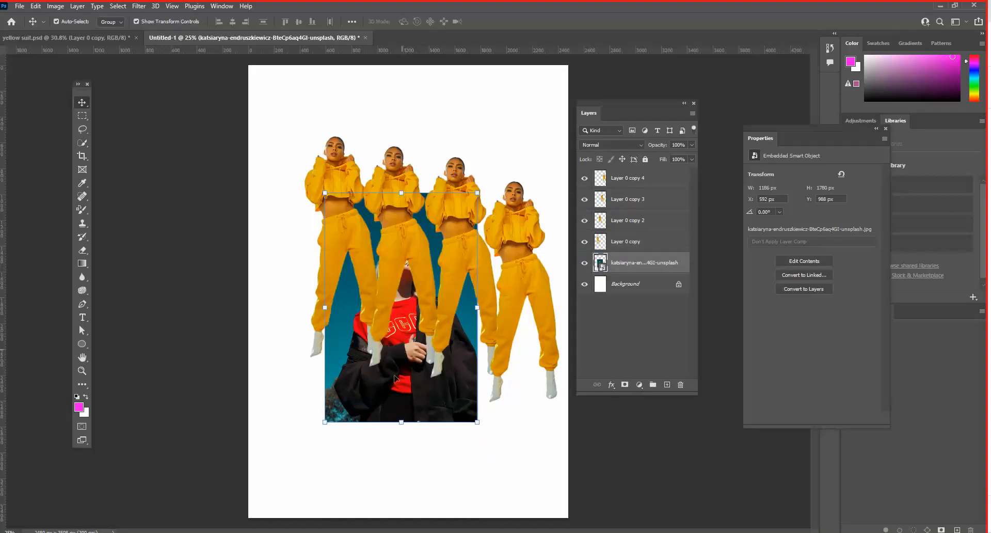
# - Lower the photo to about X 647 px, Y 1406 px, and regroup the four yellow-suited figures closely together in the page's upper left
pyautogui.moveTo(309, 370); pyautogui.dragTo(416, 412)
pyautogui.moveTo(347, 180); pyautogui.dragTo(309, 136)
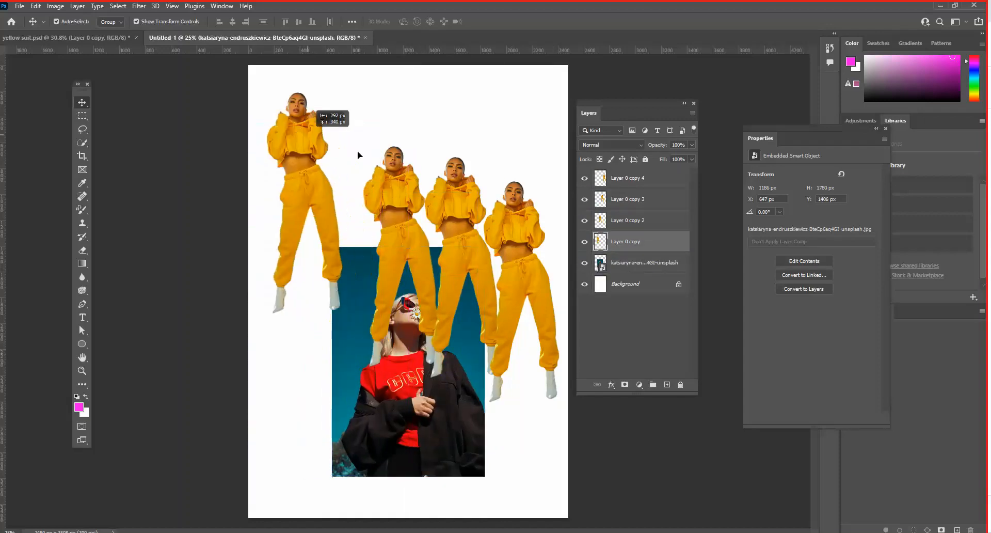
pyautogui.moveTo(395, 173); pyautogui.dragTo(336, 118)
pyautogui.moveTo(454, 193); pyautogui.dragTo(393, 153)
pyautogui.moveTo(517, 201); pyautogui.dragTo(427, 124)
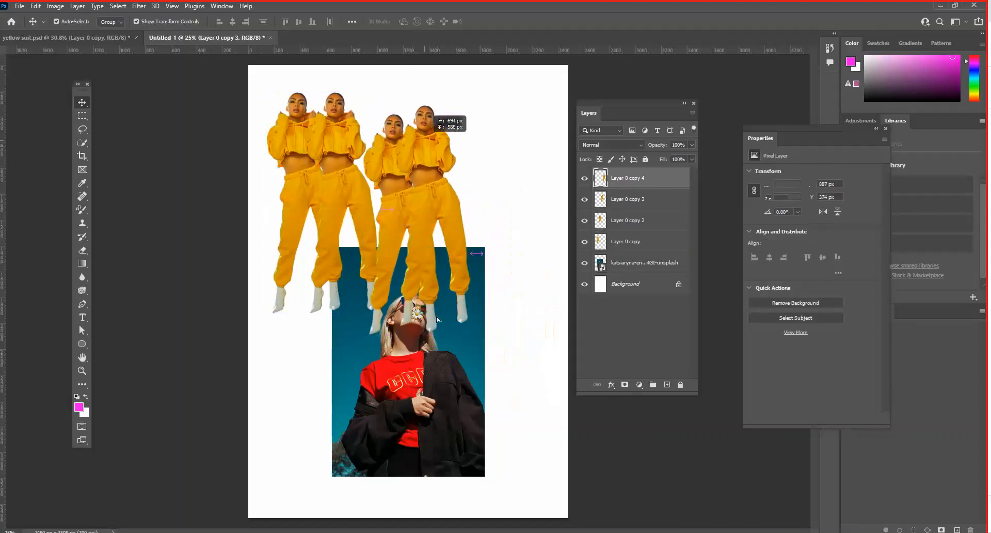
# - Bring the placed photo's layer to the top of the stack and position the photo at about X 830 px, Y 1234 px
pyautogui.moveTo(397, 383); pyautogui.dragTo(465, 385)
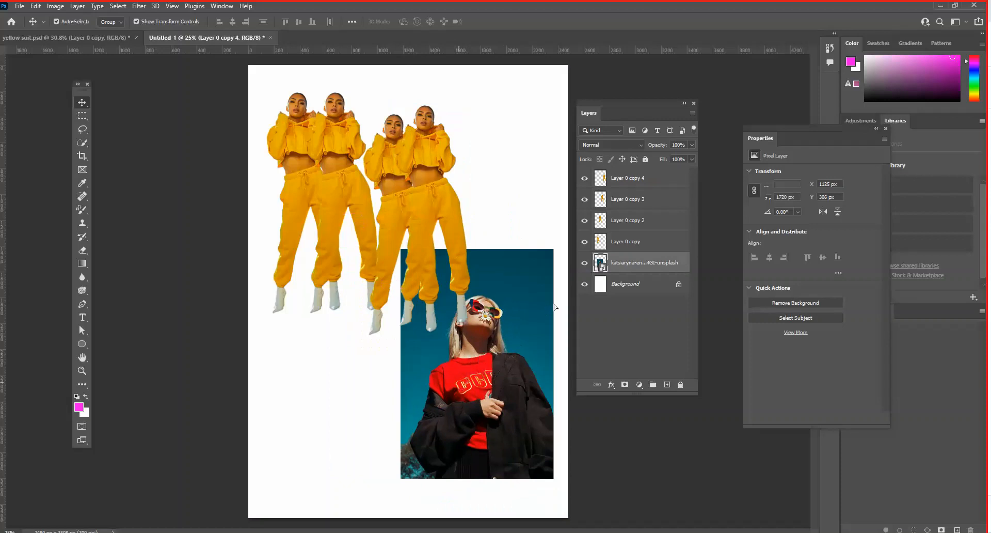
pyautogui.moveTo(622, 269); pyautogui.dragTo(624, 178)
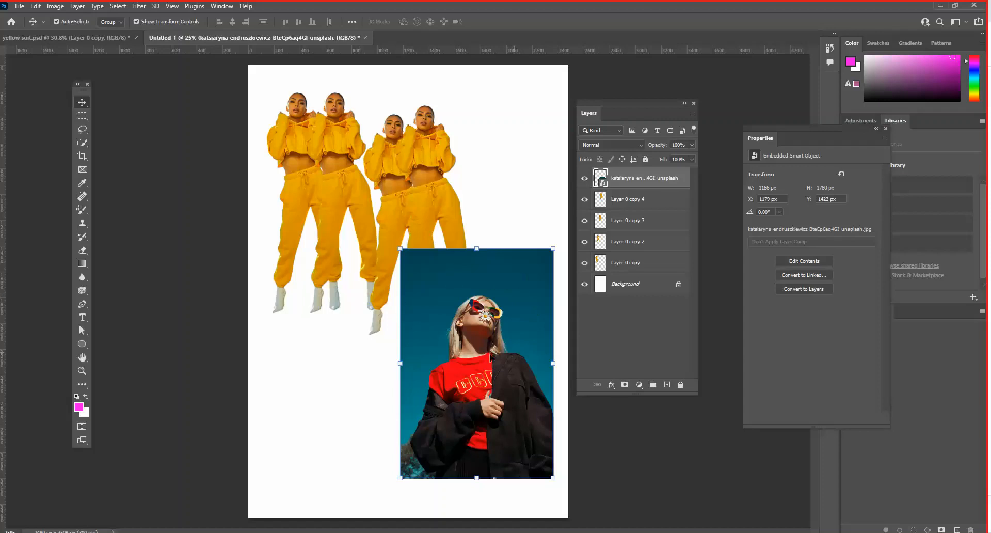
pyautogui.moveTo(448, 278); pyautogui.dragTo(404, 256)
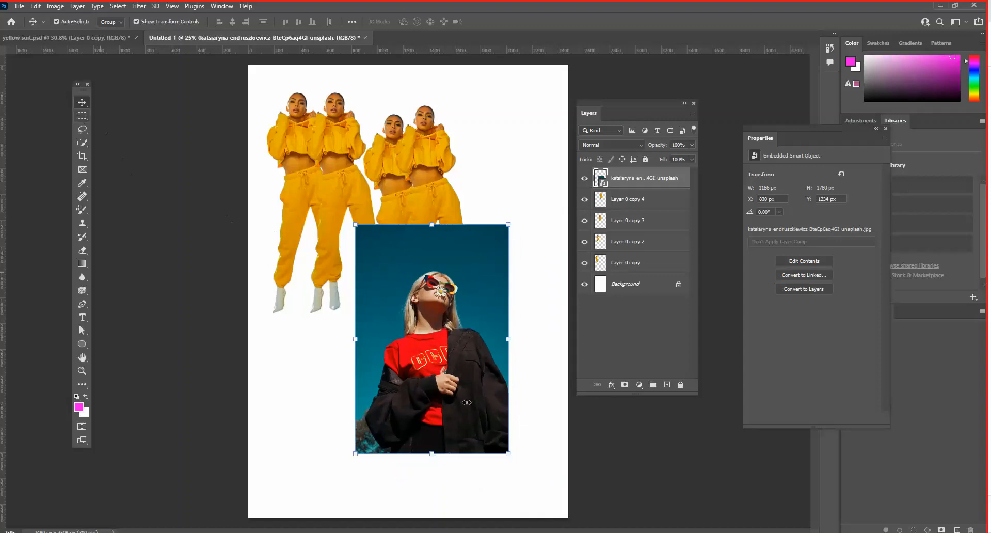
# - Make a circular selection around the blonde woman's head and shoulders with the Elliptical Marquee tool and turn it into a layer mask
pyautogui.click(81, 119)
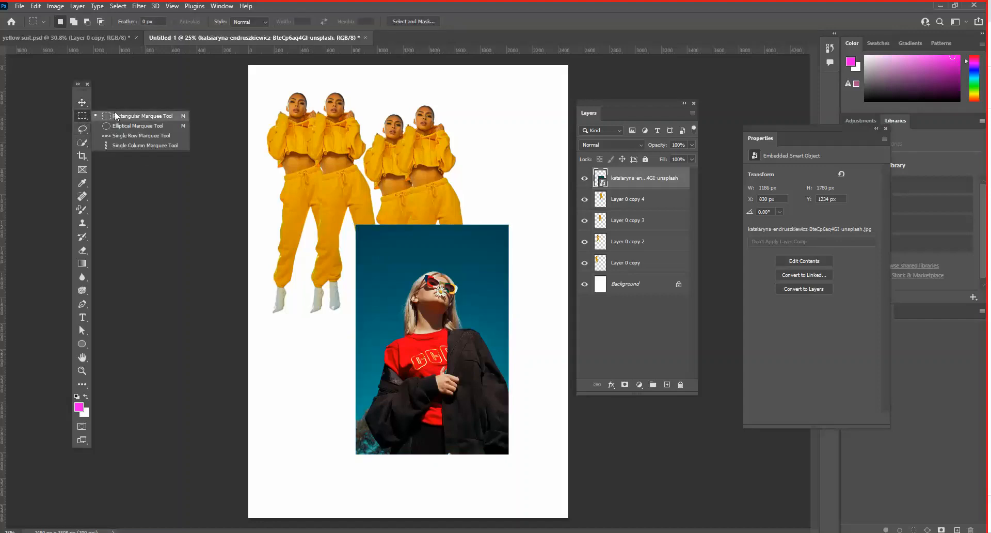
pyautogui.click(138, 127)
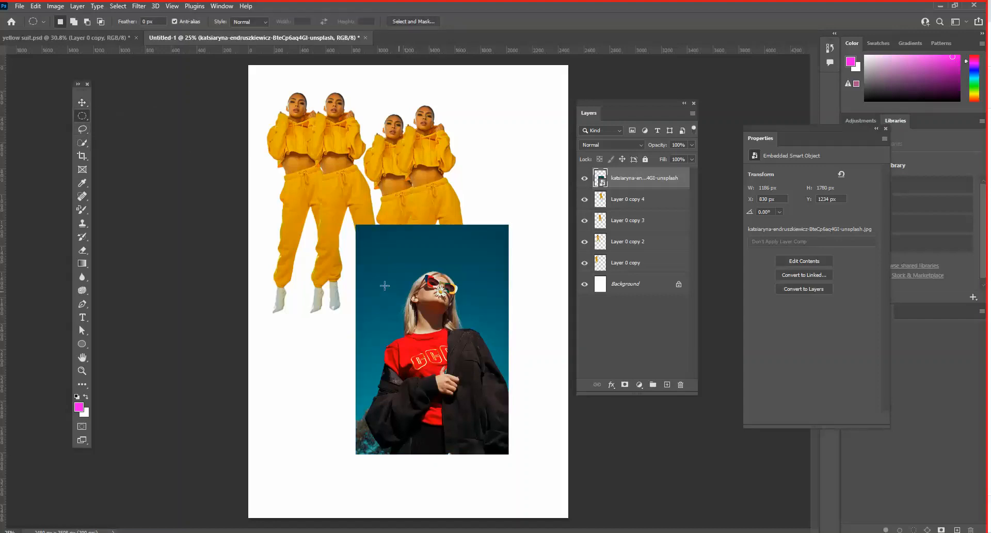
pyautogui.moveTo(367, 257); pyautogui.dragTo(498, 408)
pyautogui.moveTo(639, 392); pyautogui.dragTo(633, 335)
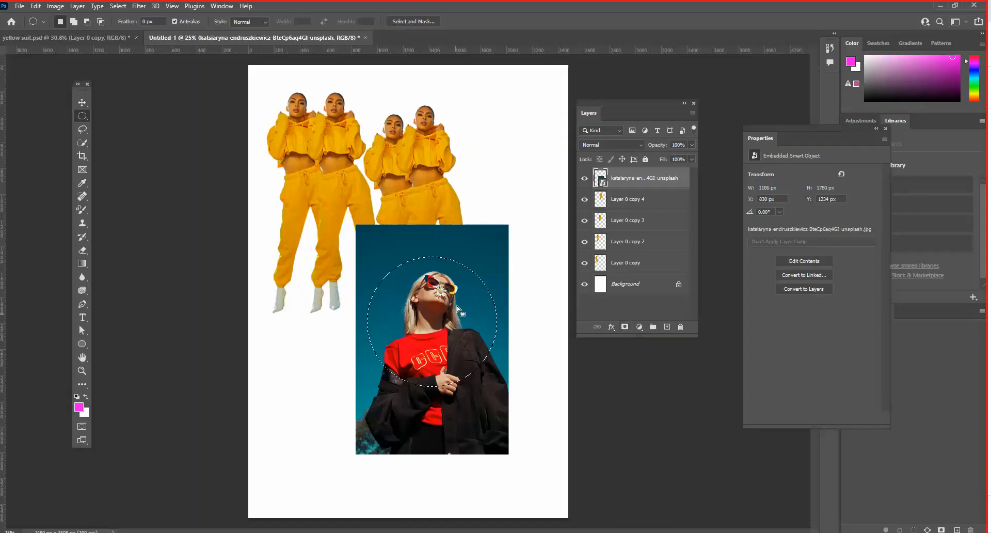
pyautogui.click(625, 327)
# - Move the masked photo to about X 647 px, Y 1450 px with the Move tool, and bring the Layers panel closer to the artwork
pyautogui.click(82, 102)
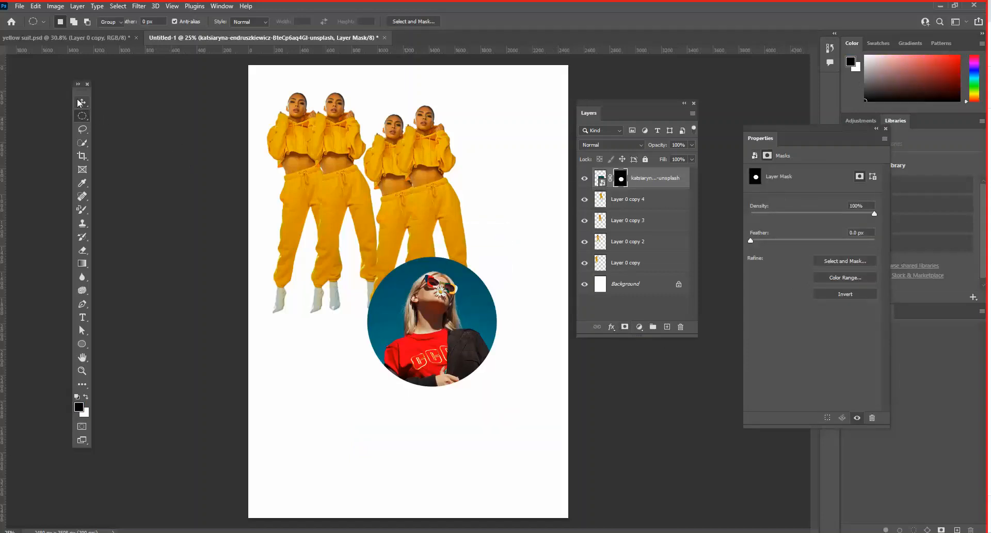
pyautogui.moveTo(372, 347); pyautogui.dragTo(347, 375)
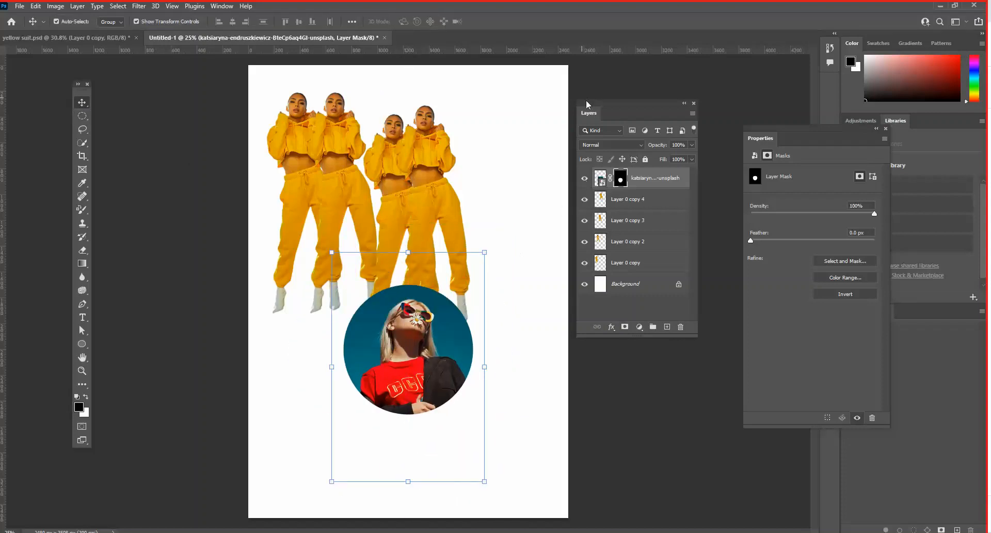
pyautogui.moveTo(592, 107); pyautogui.dragTo(536, 241)
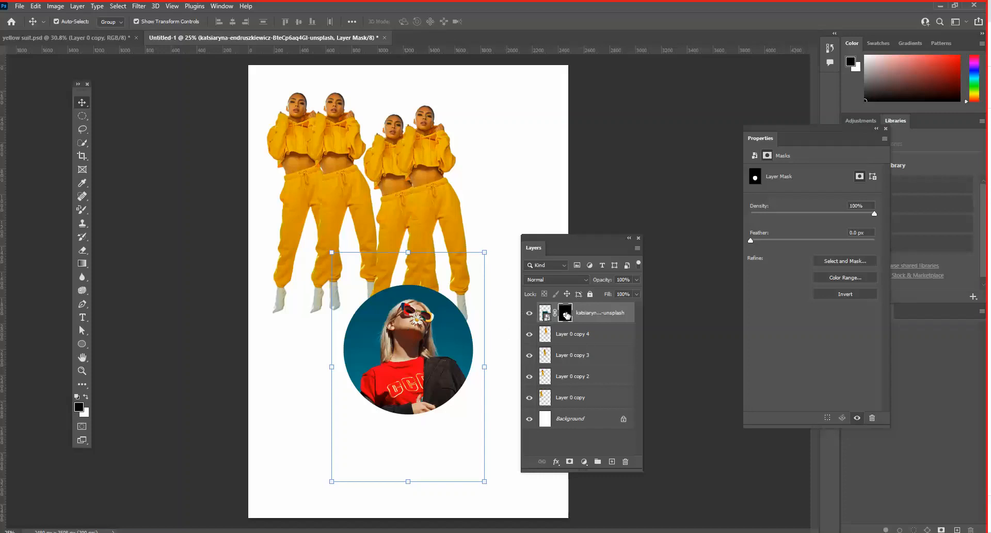
# - Try deleting the photo's layer mask, undo the deletion, and disable and re-enable the mask
pyautogui.moveTo(566, 315); pyautogui.dragTo(626, 462)
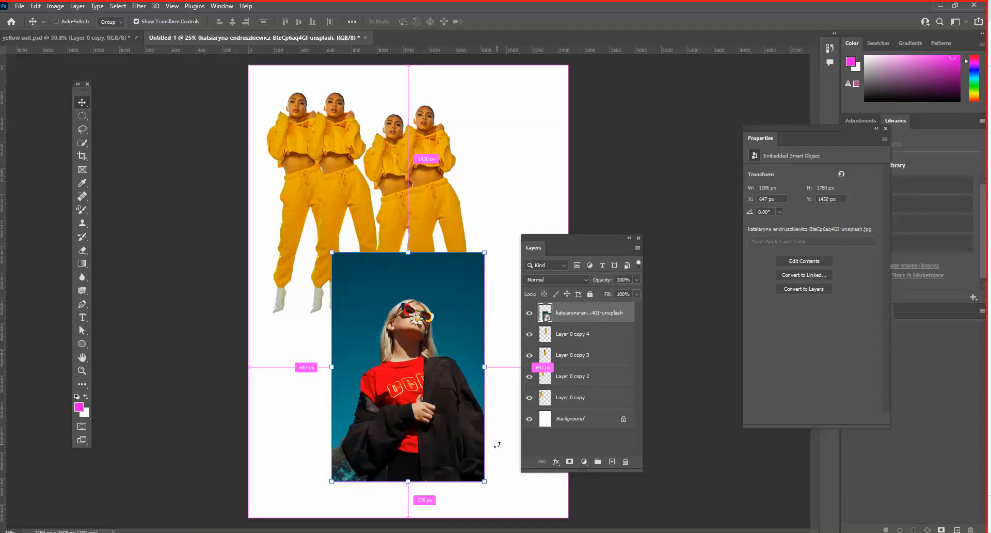
pyautogui.hotkey('ctrl', 'z')
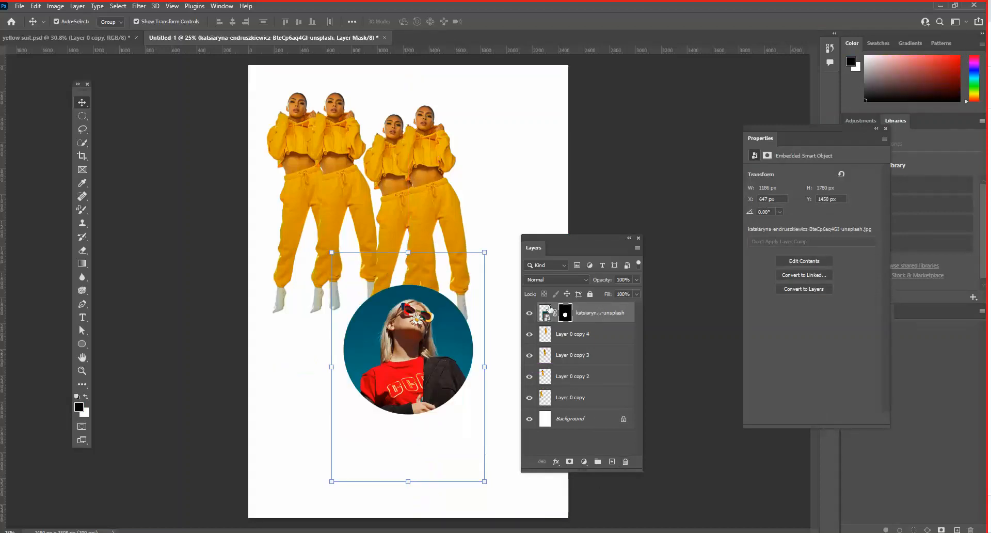
pyautogui.click(565, 313)
pyautogui.rightClick(566, 316)
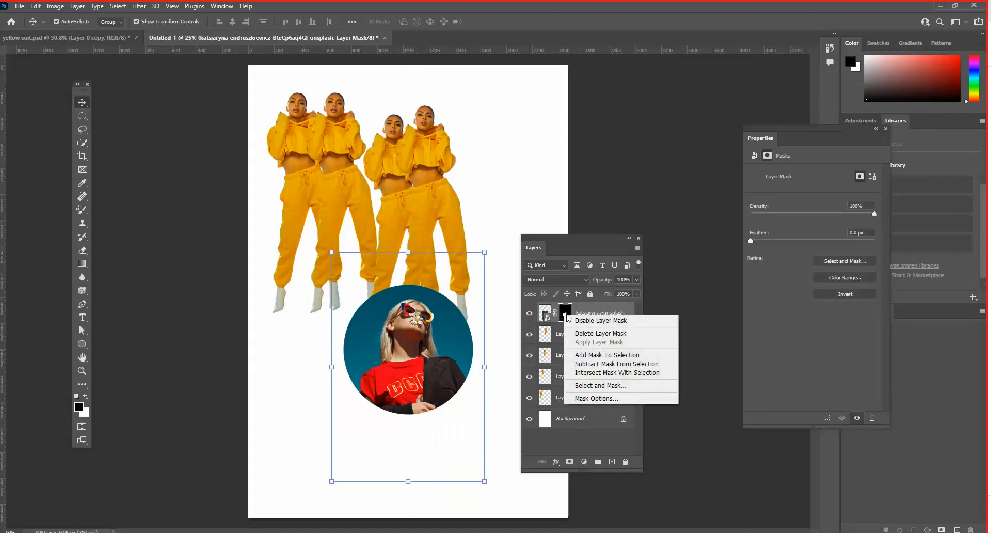
pyautogui.click(587, 321)
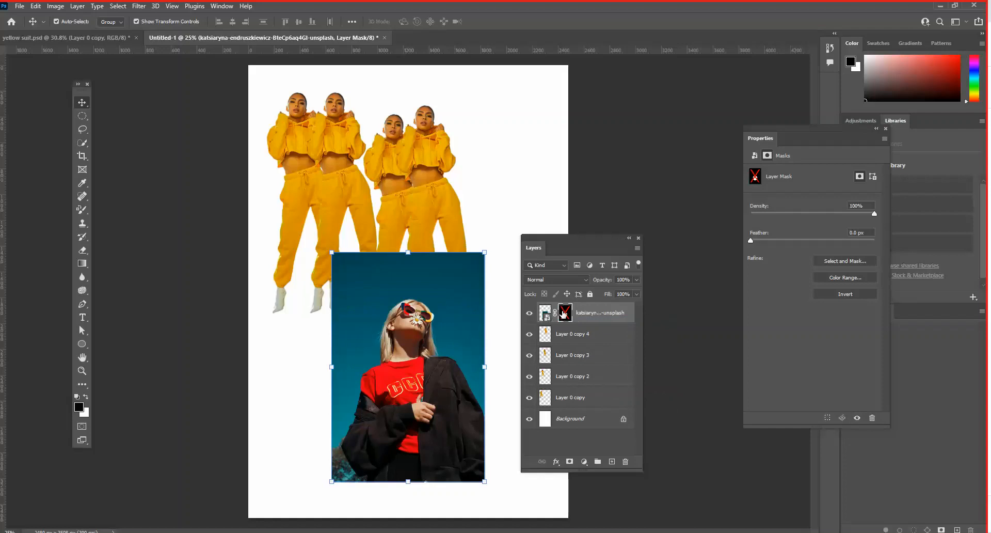
pyautogui.rightClick(565, 312)
pyautogui.click(588, 320)
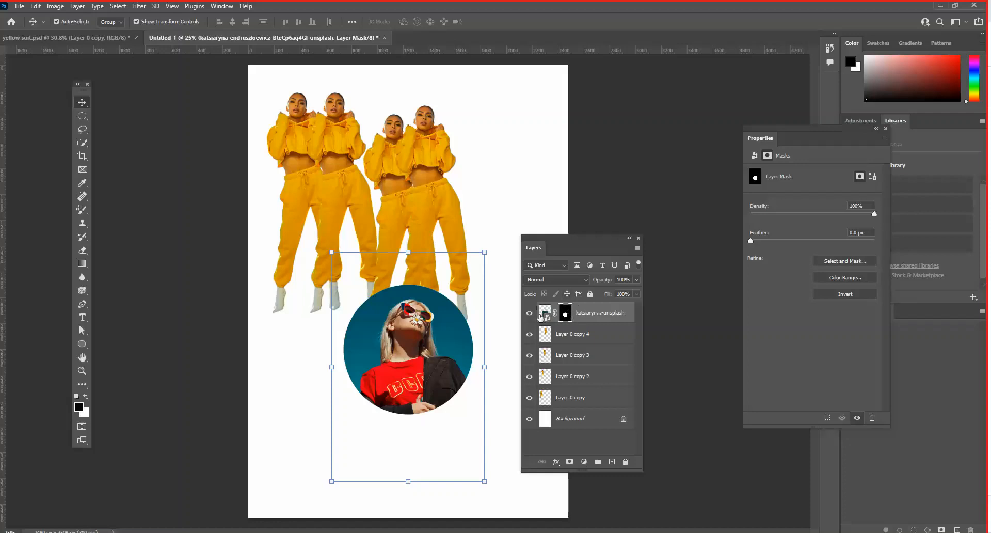
# - With the photo's mask targeted, enlarge the linked photo and mask together to about 110% and place them at about X 589 px, Y 1234 px
pyautogui.click(543, 314)
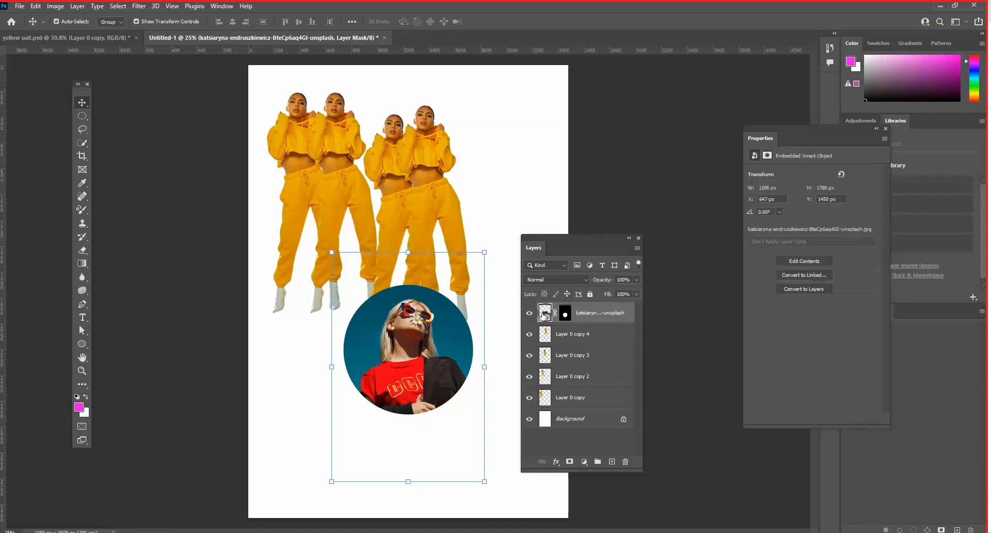
pyautogui.click(567, 314)
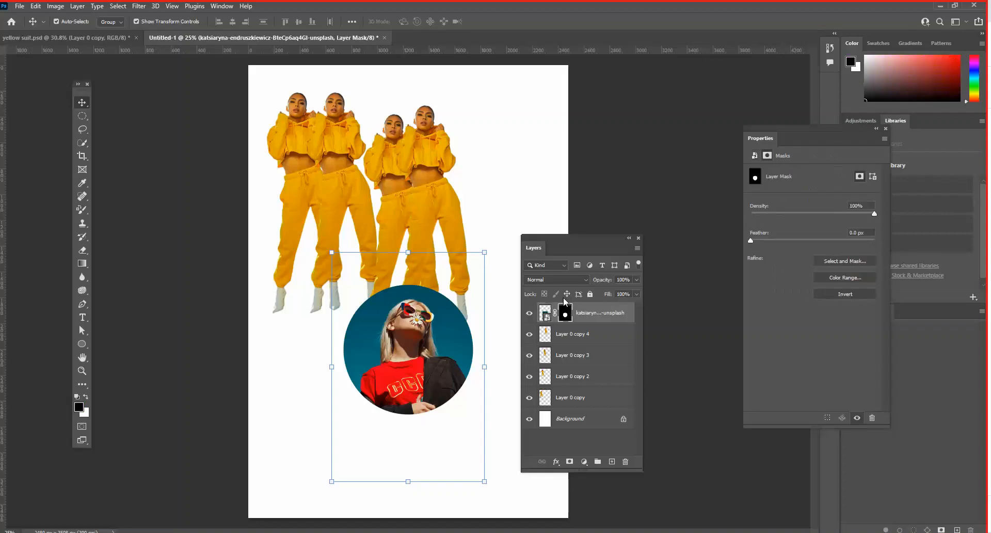
pyautogui.click(544, 313)
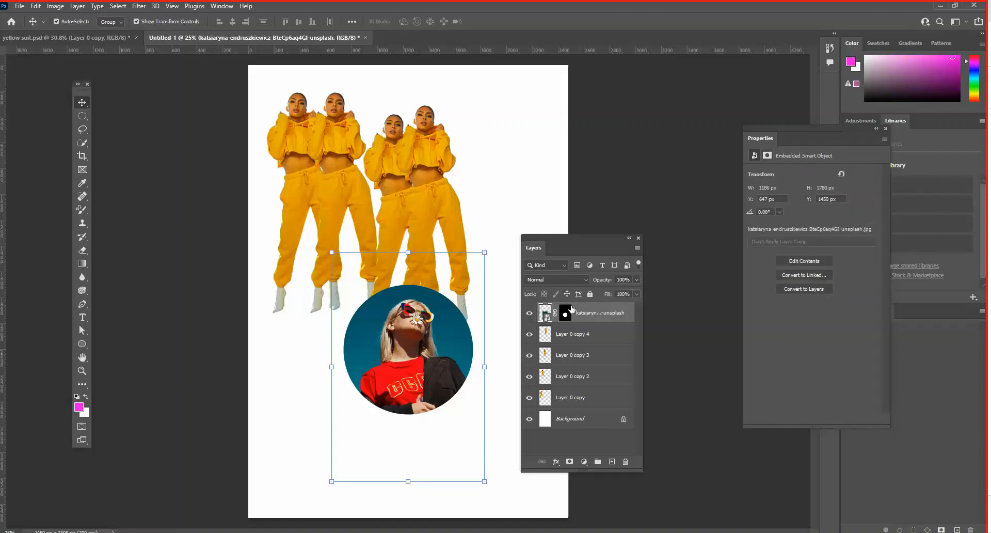
pyautogui.click(565, 312)
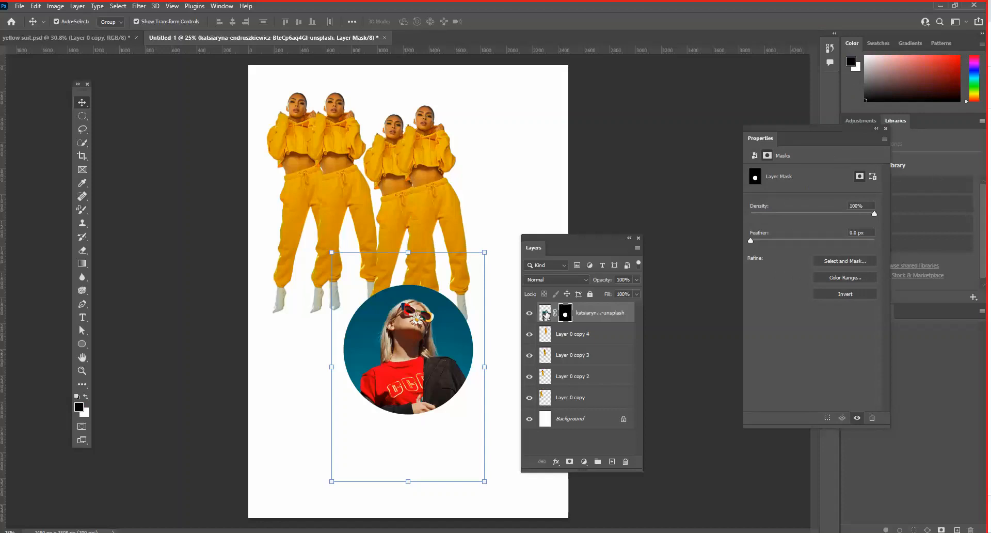
pyautogui.moveTo(403, 341)
pyautogui.mouseDown()
pyautogui.moveTo(405, 333)
pyautogui.moveTo(350, 339)
pyautogui.moveTo(415, 332)
pyautogui.mouseUp()
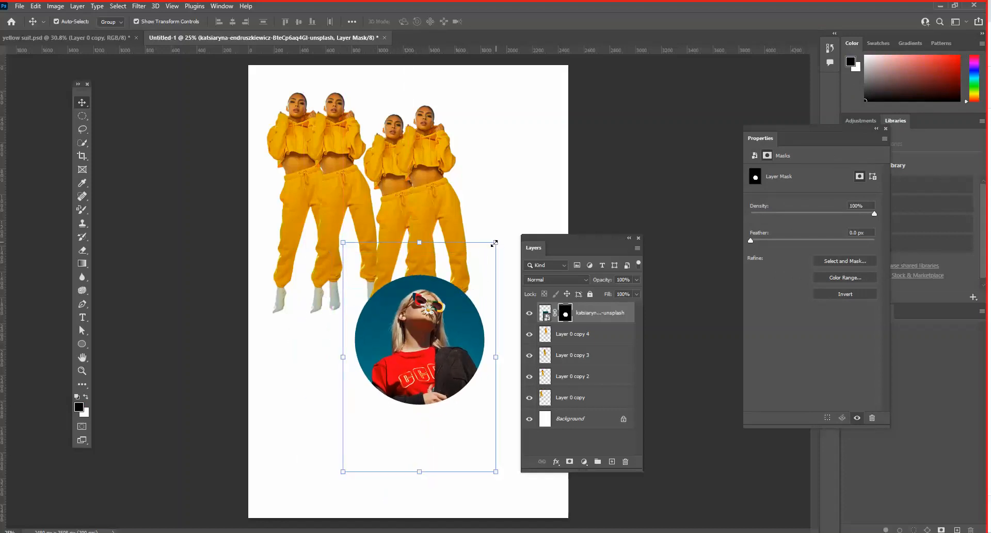
pyautogui.moveTo(495, 243); pyautogui.dragTo(511, 219)
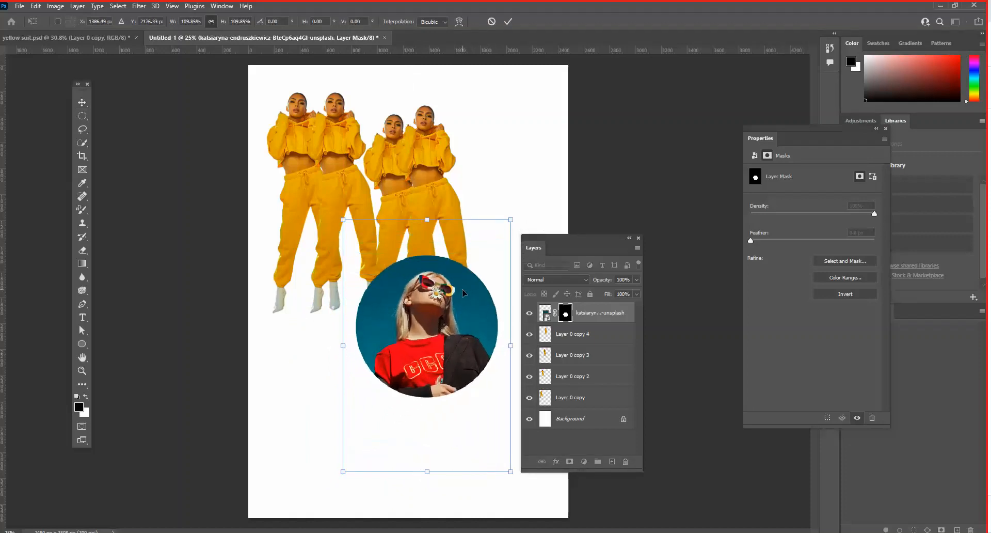
pyautogui.press('Return')
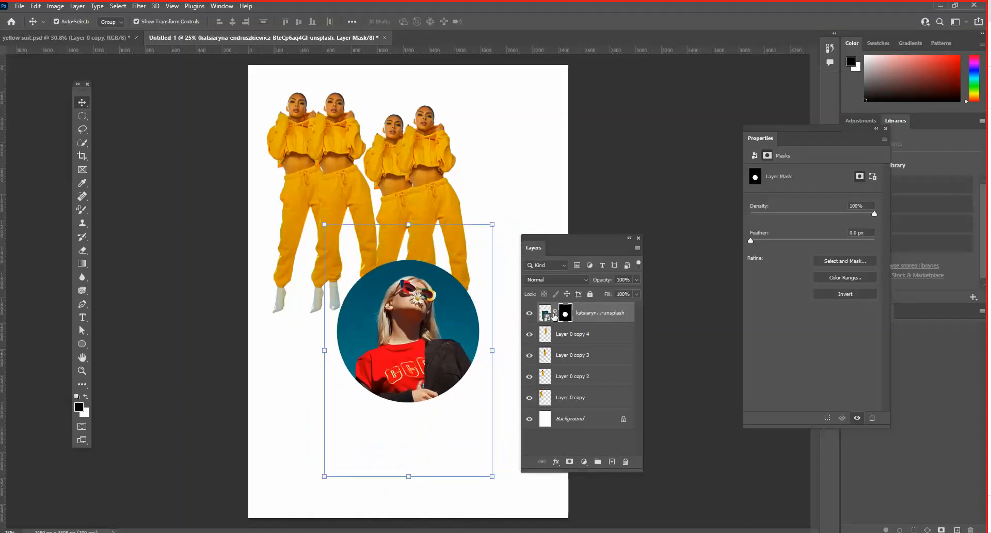
# - Unlink the photo from its mask, shift only the image down inside the circle to about Y 1366 px, and relink the two
pyautogui.click(547, 312)
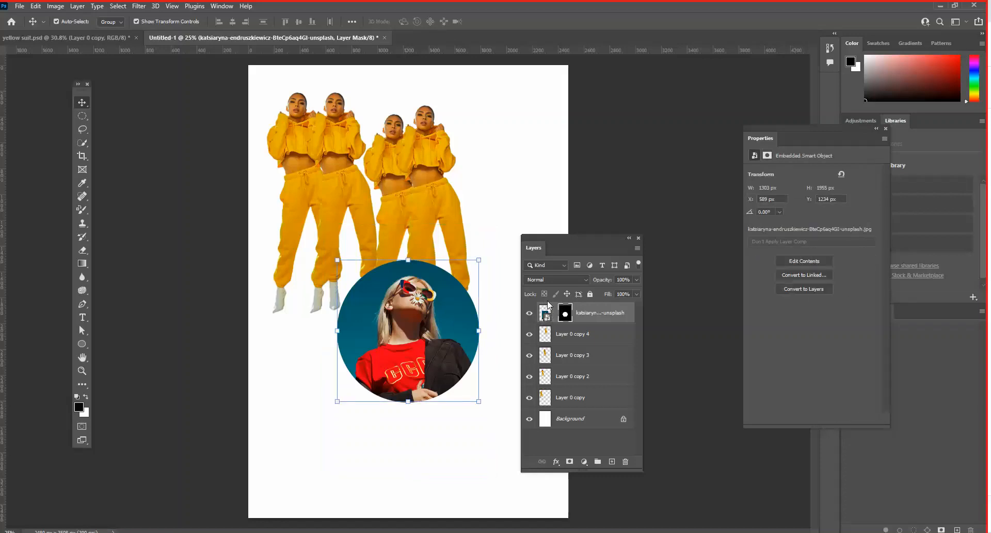
pyautogui.click(546, 313)
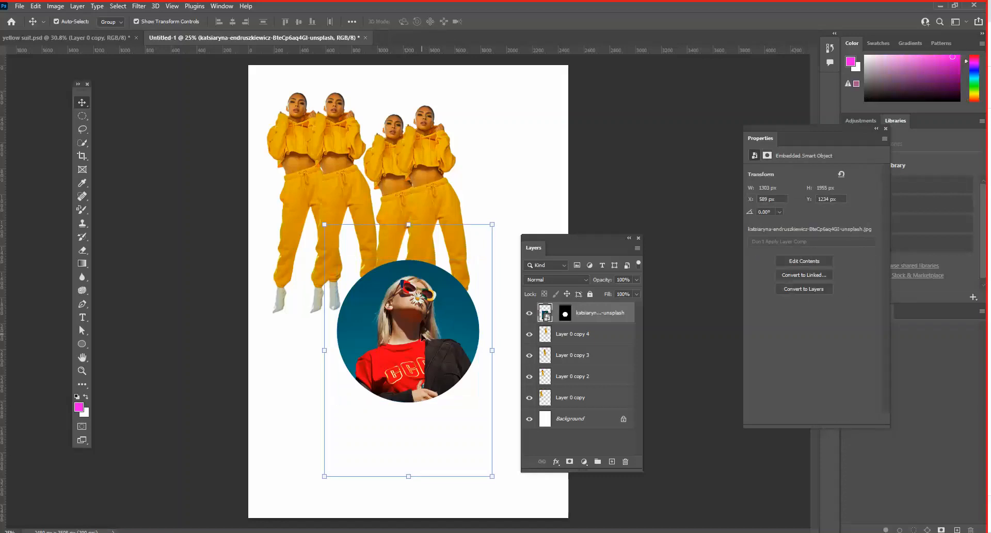
pyautogui.moveTo(422, 336); pyautogui.dragTo(423, 358)
pyautogui.click(554, 313)
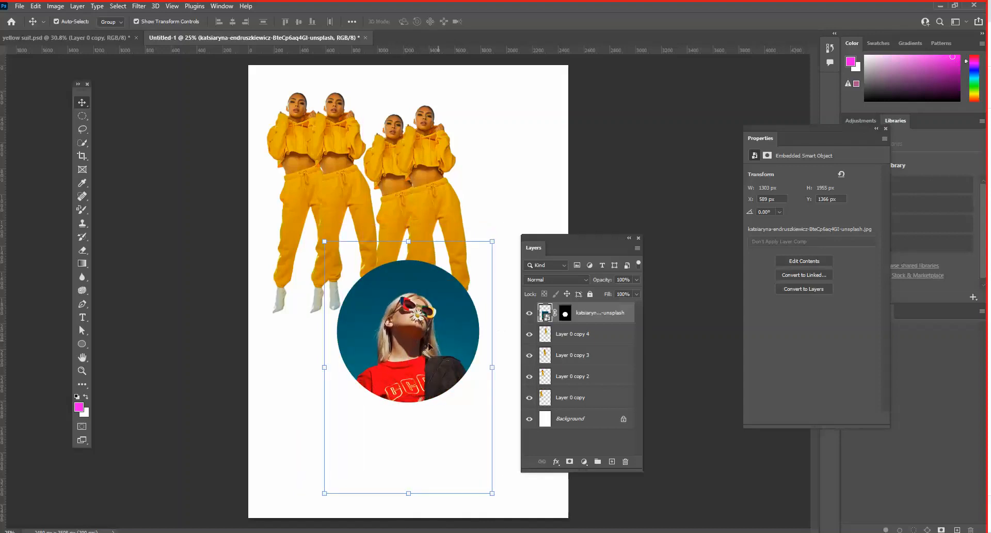
# - Move the circular photo with its mask toward the page's right edge, just below the four figures, and deselect the layer
pyautogui.moveTo(464, 334); pyautogui.dragTo(548, 358)
pyautogui.click(297, 347)
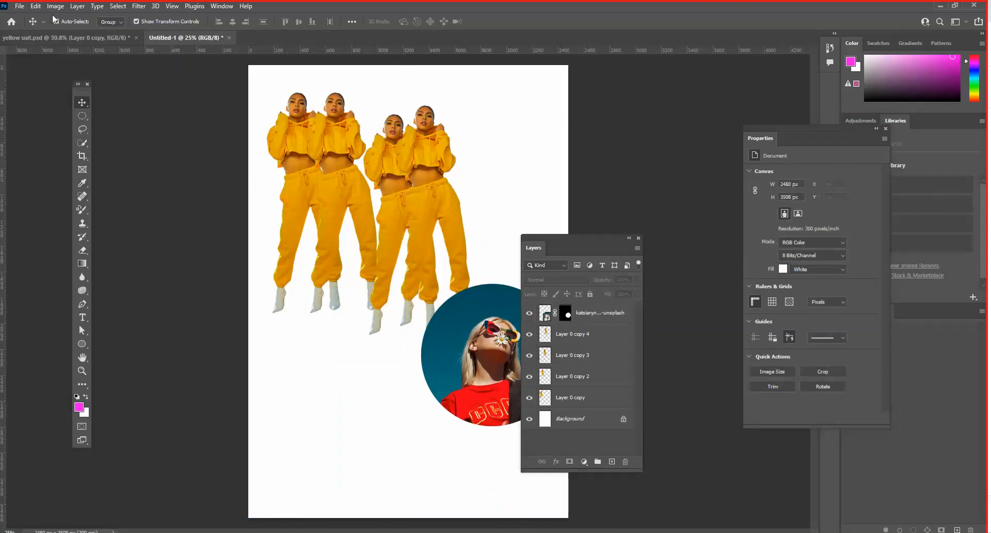
# - Place the grey studio photo of the black-suited person seen from behind as an embedded object, scaled to about 18.31%
pyautogui.click(19, 8)
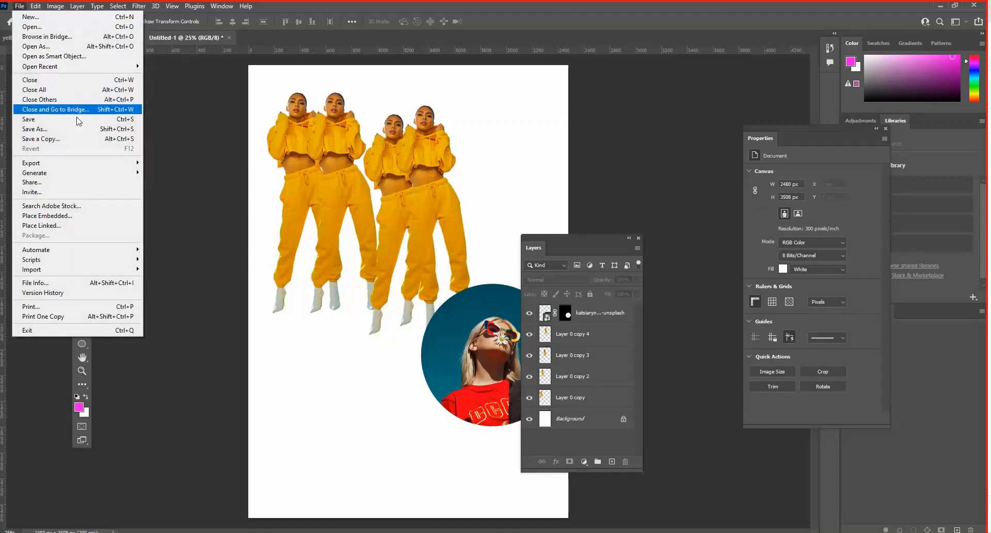
pyautogui.click(57, 216)
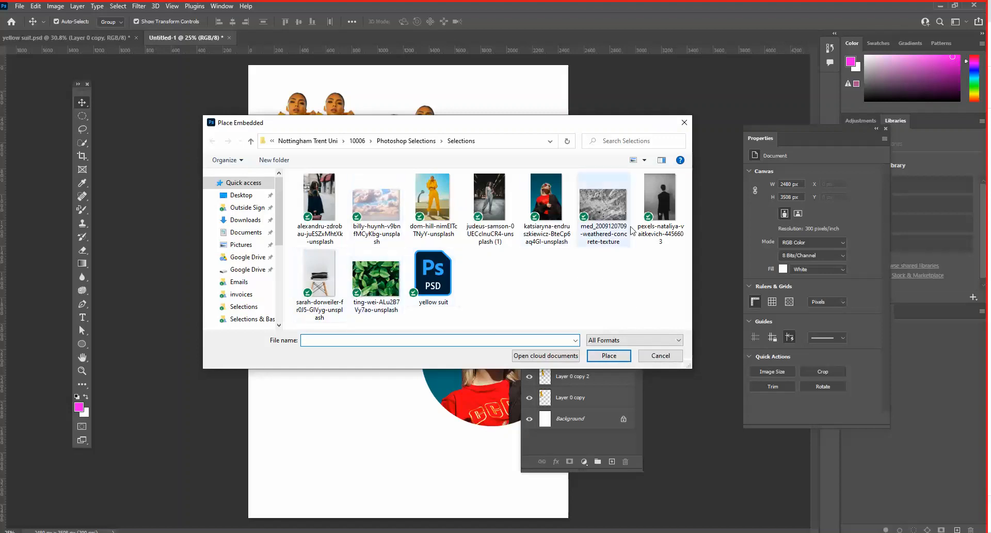
pyautogui.click(658, 204)
pyautogui.click(609, 355)
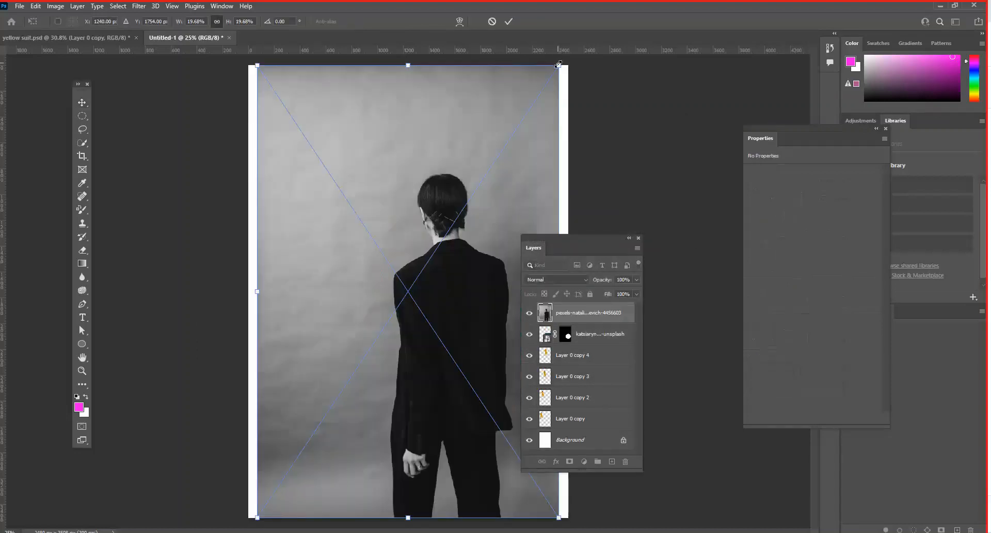
pyautogui.moveTo(558, 66); pyautogui.dragTo(538, 96)
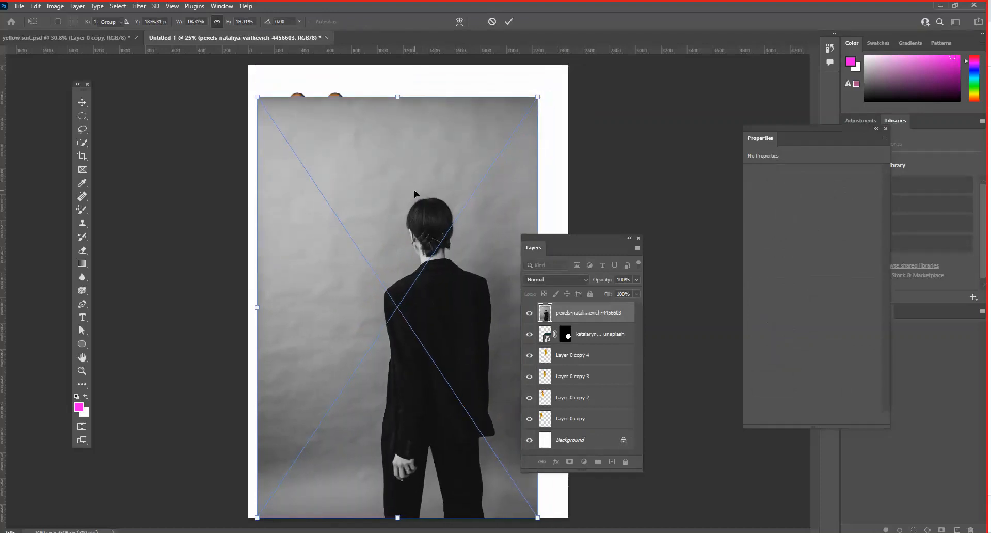
# - Mask the placed suit photo with a rectangular marquee selection just inside its edges
pyautogui.click(82, 116)
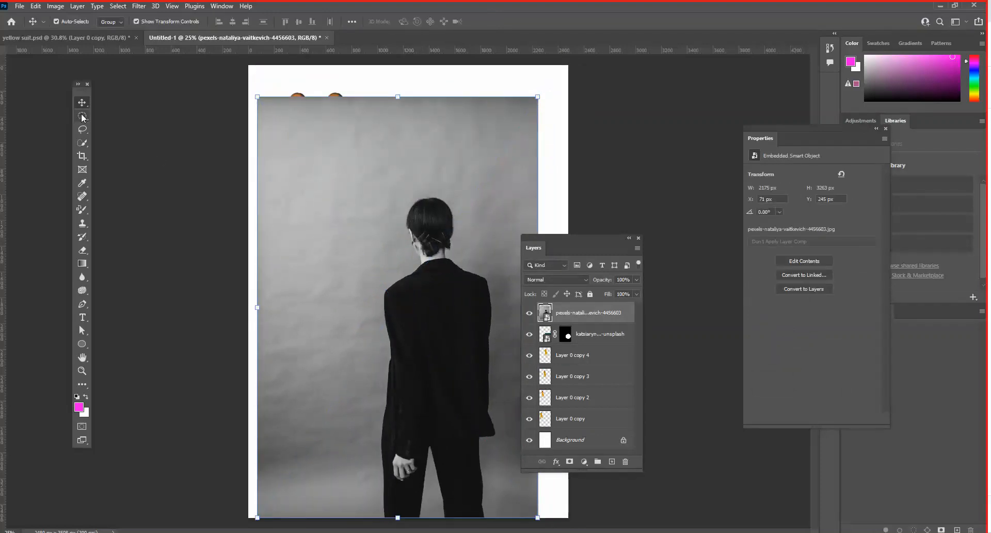
pyautogui.click(129, 118)
pyautogui.moveTo(275, 131); pyautogui.dragTo(517, 508)
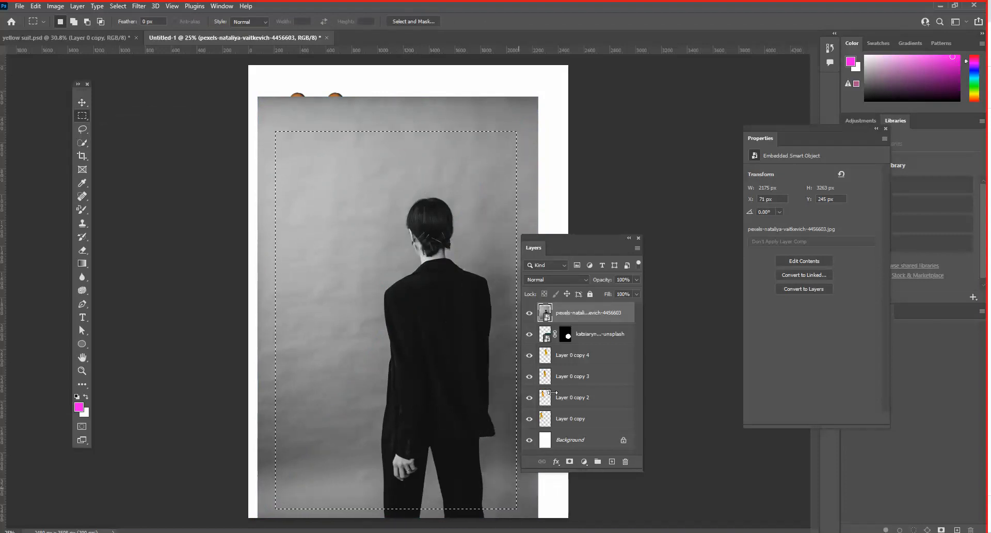
pyautogui.click(570, 461)
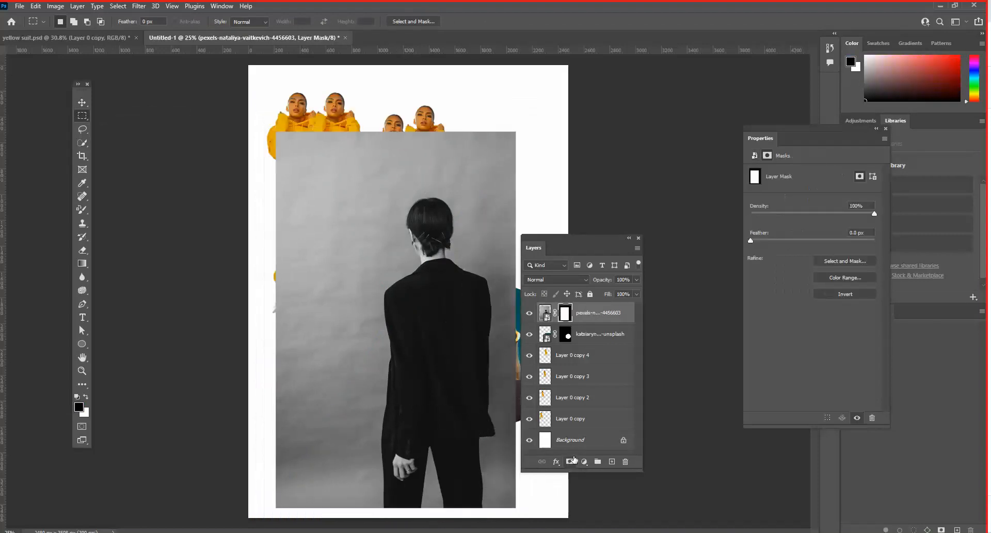
# - Move the masked suit photo up to about X 139 px, Y 0 px and stack its layer directly above Background
pyautogui.press('v')
pyautogui.moveTo(398, 194); pyautogui.dragTo(408, 164)
pyautogui.moveTo(607, 315); pyautogui.dragTo(615, 425)
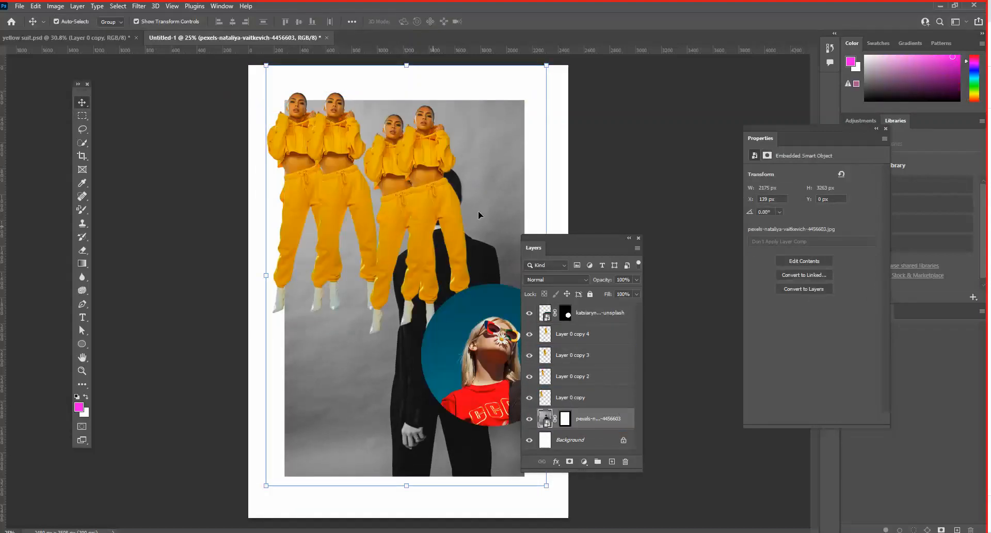
# - Shift the masked suit photo to about X -118 px, Y 0 px and delete its layer
pyautogui.moveTo(490, 174); pyautogui.dragTo(478, 141)
pyautogui.moveTo(550, 237); pyautogui.dragTo(631, 159)
pyautogui.moveTo(339, 379); pyautogui.dragTo(318, 411)
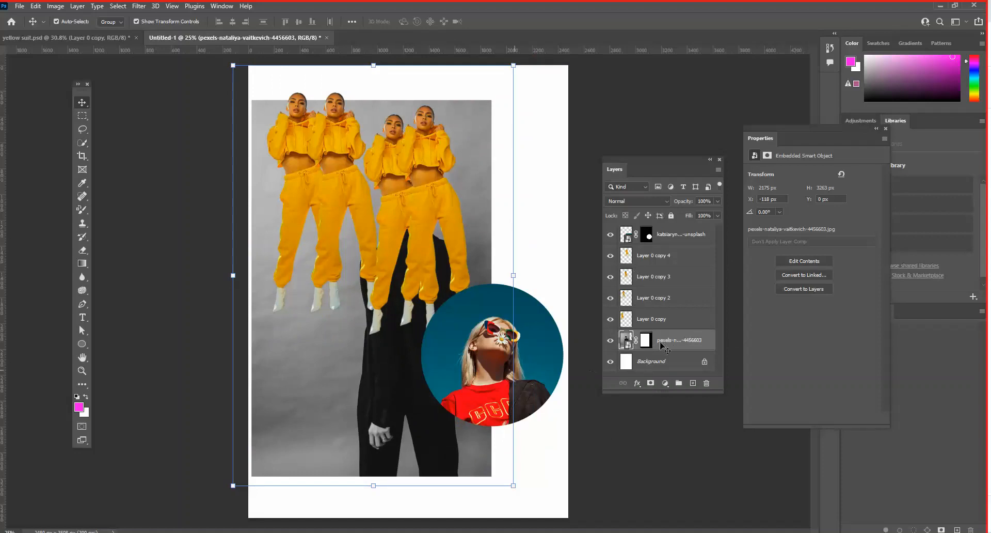
pyautogui.moveTo(681, 341); pyautogui.dragTo(706, 383)
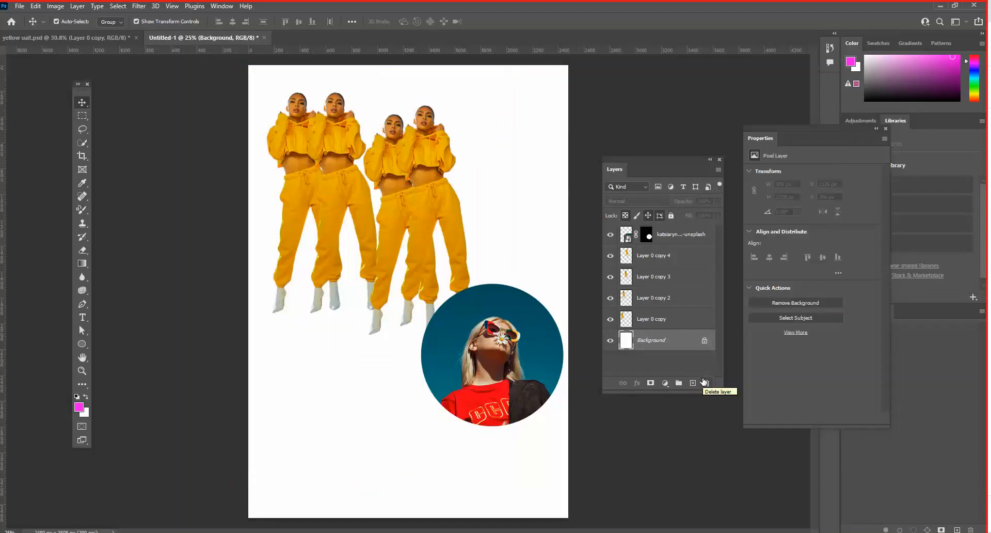
# - Reposition the circular photo over the lower legs of the two right-hand figures, at about X 729 px, Y 1234 px
pyautogui.moveTo(427, 370); pyautogui.dragTo(338, 395)
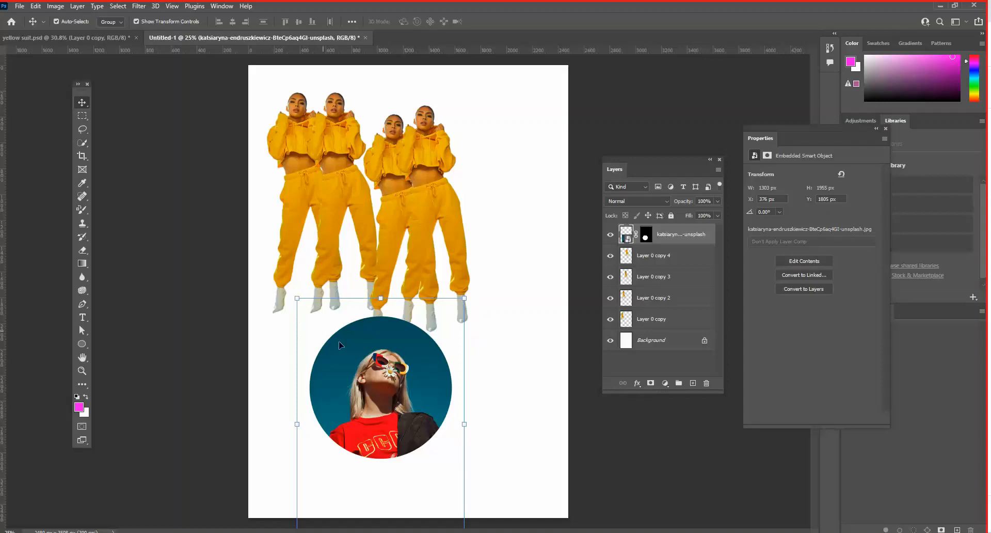
pyautogui.moveTo(340, 345); pyautogui.dragTo(361, 330)
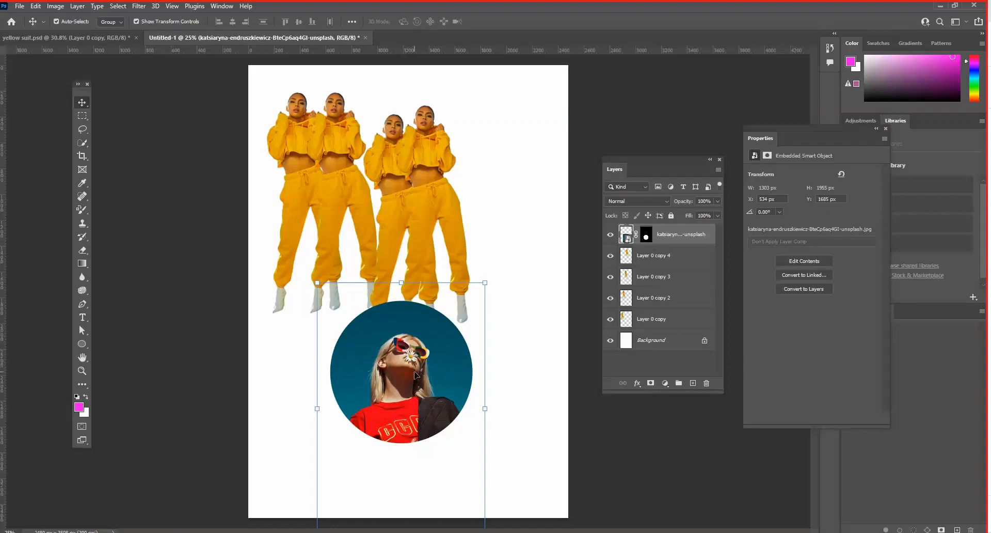
pyautogui.moveTo(416, 375); pyautogui.dragTo(434, 358)
pyautogui.click(542, 196)
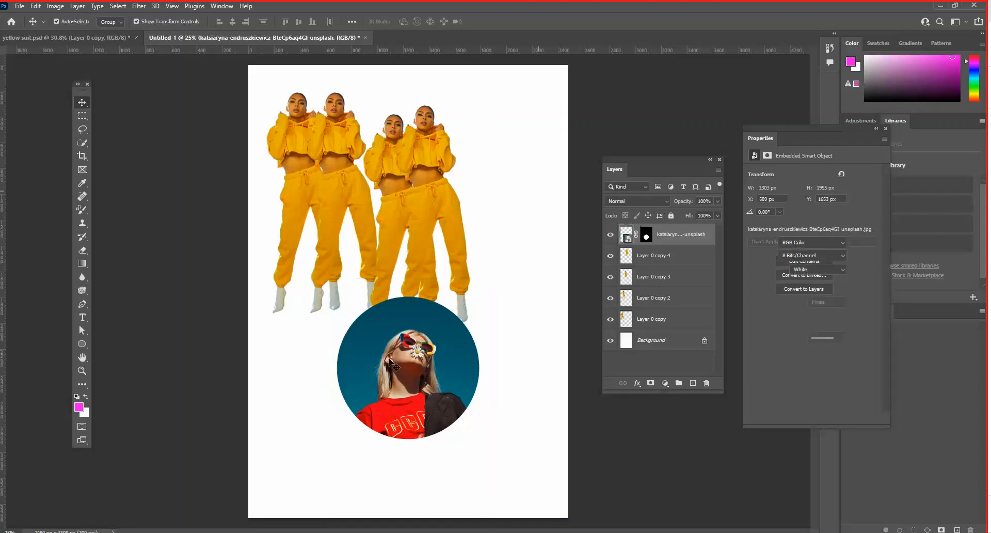
pyautogui.moveTo(402, 394); pyautogui.dragTo(418, 328)
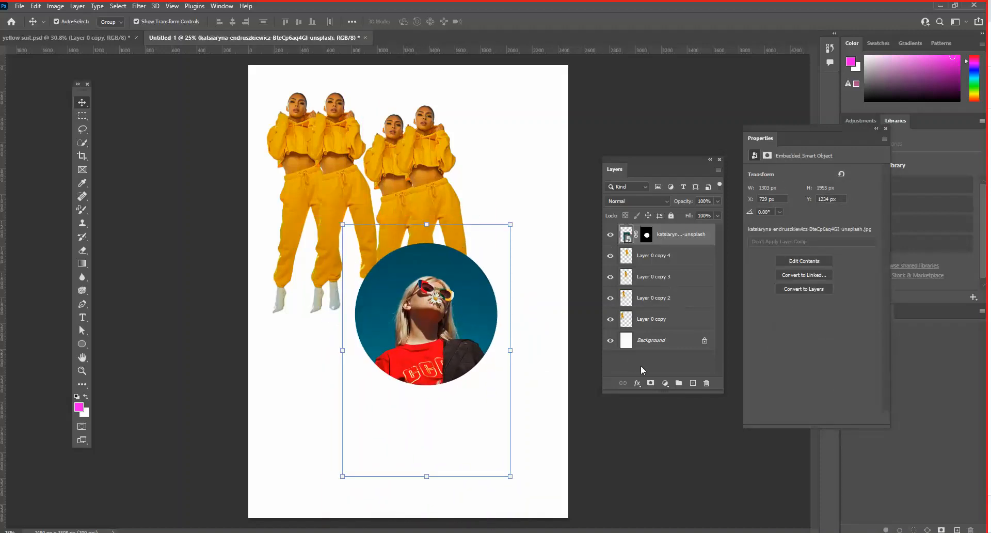
pyautogui.click(638, 383)
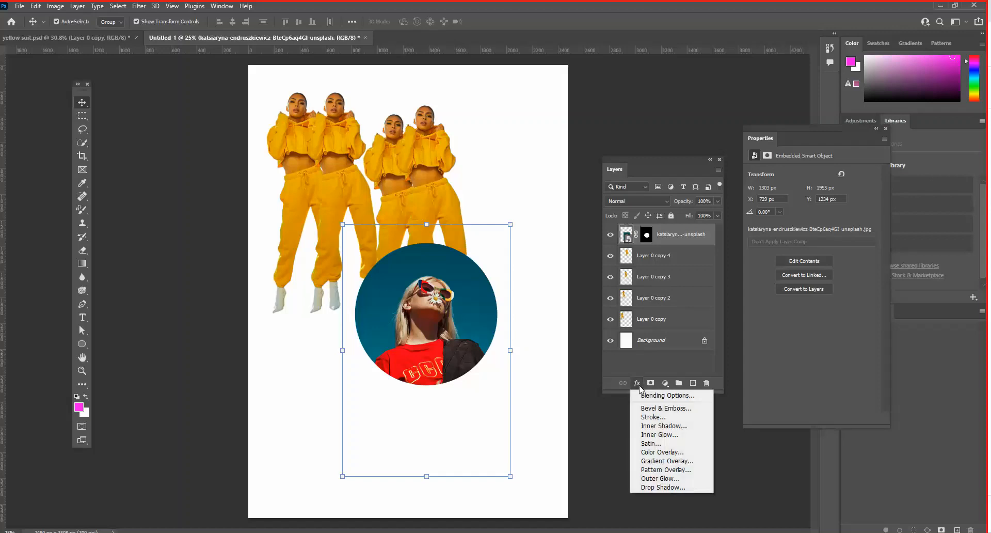
pyautogui.click(640, 386)
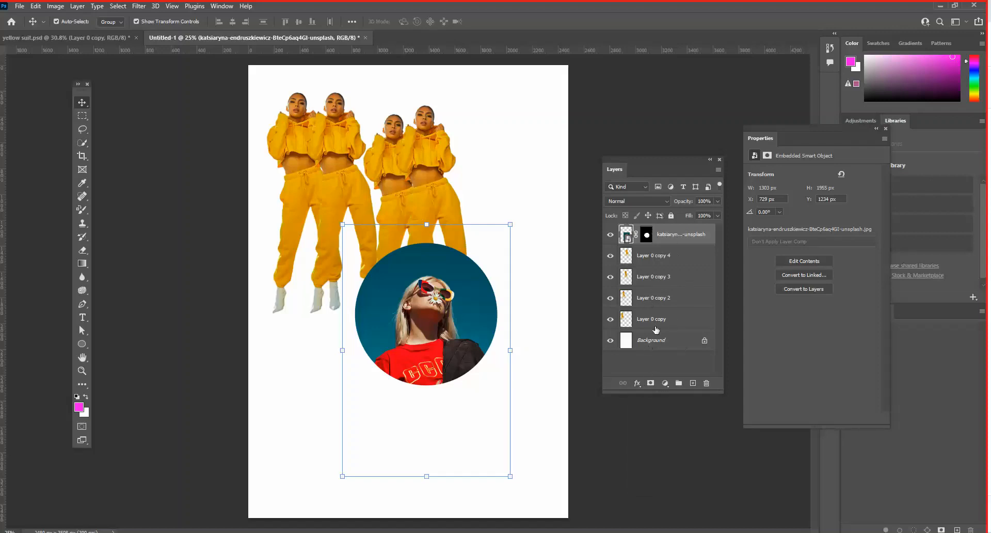
pyautogui.click(666, 383)
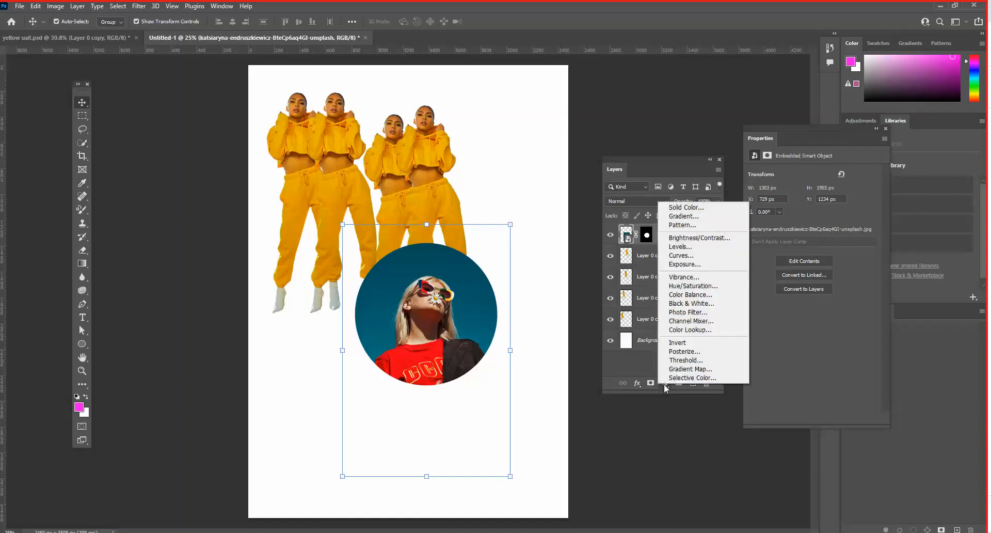
pyautogui.click(666, 386)
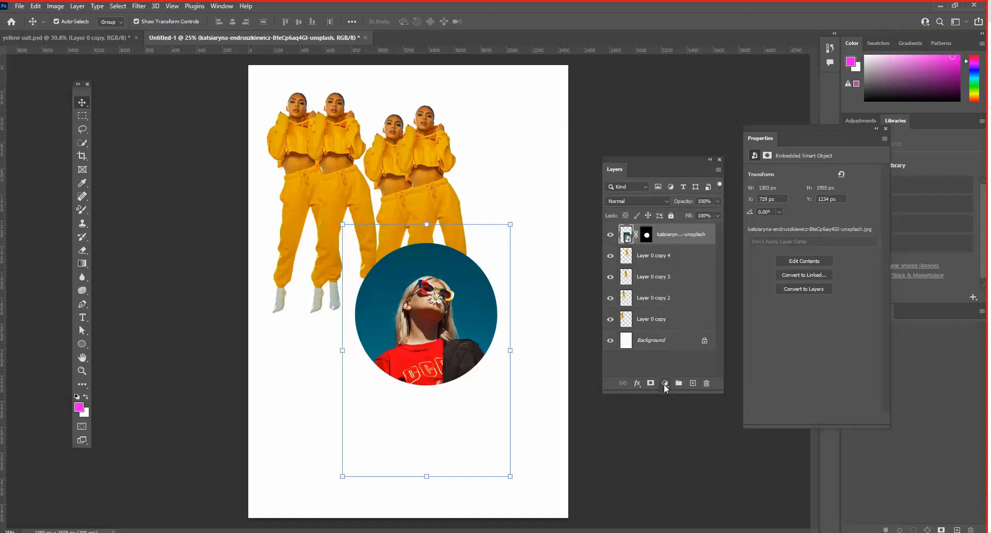
pyautogui.click(638, 384)
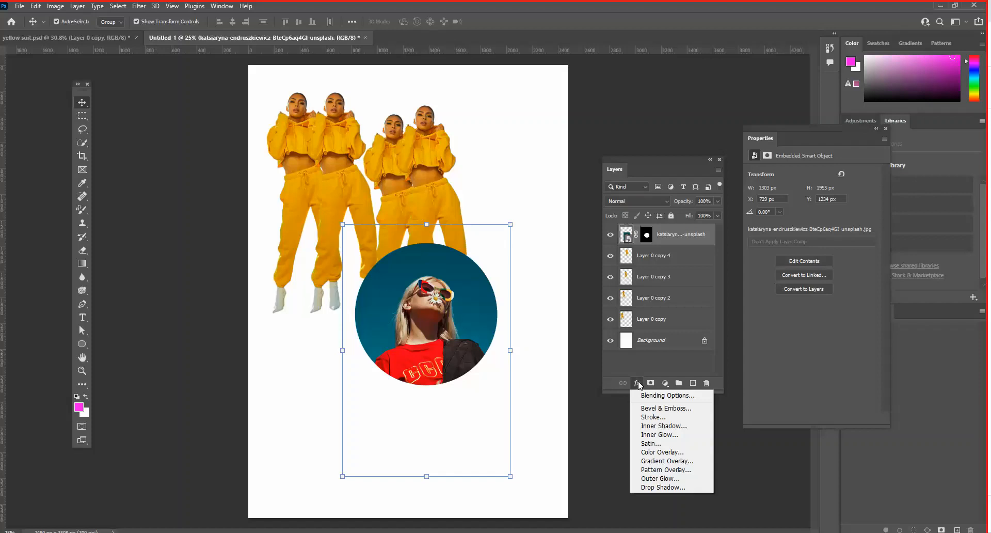
pyautogui.click(452, 310)
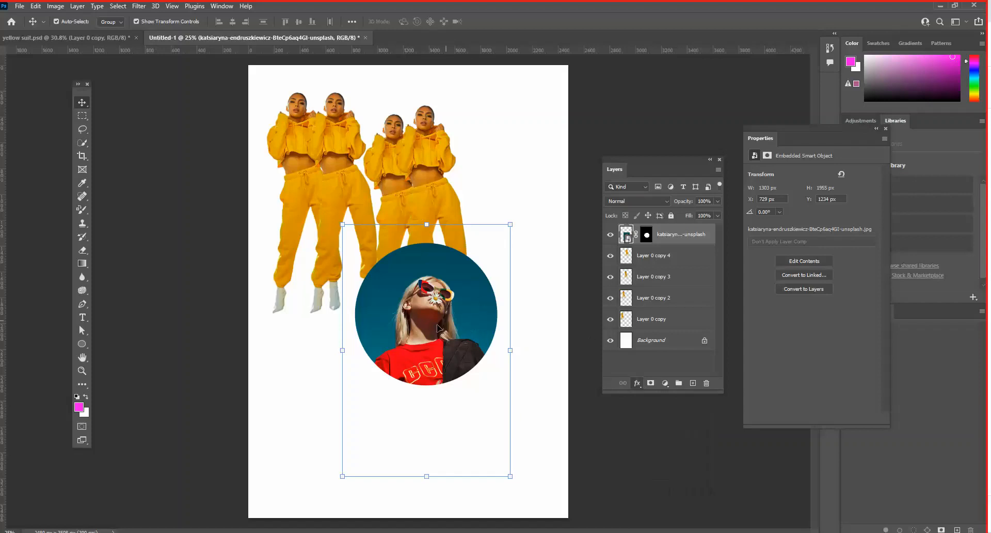
# - Move the circular photo down to about X 772 px, Y 1446 px and open its layer style settings clear of the artwork
pyautogui.moveTo(430, 302); pyautogui.dragTo(436, 329)
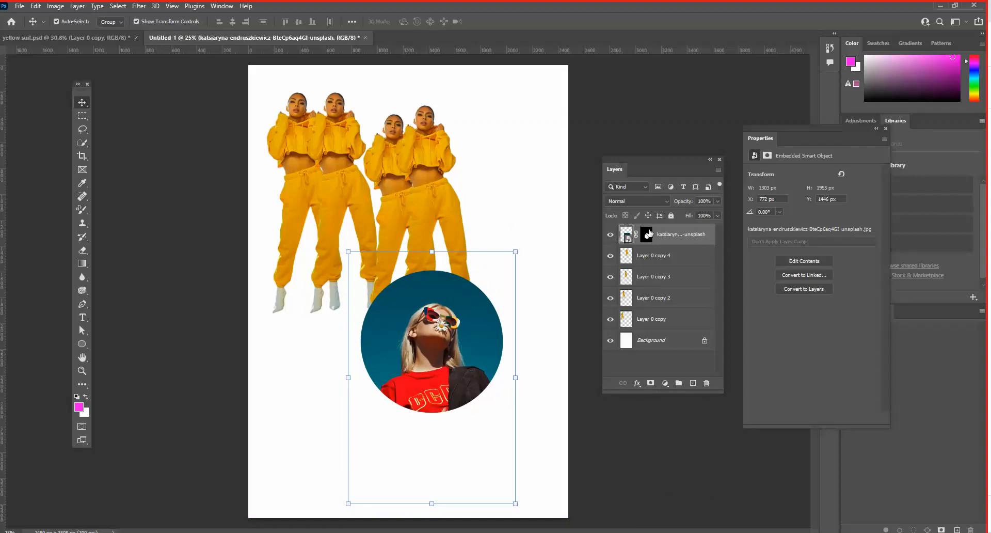
pyautogui.click(637, 383)
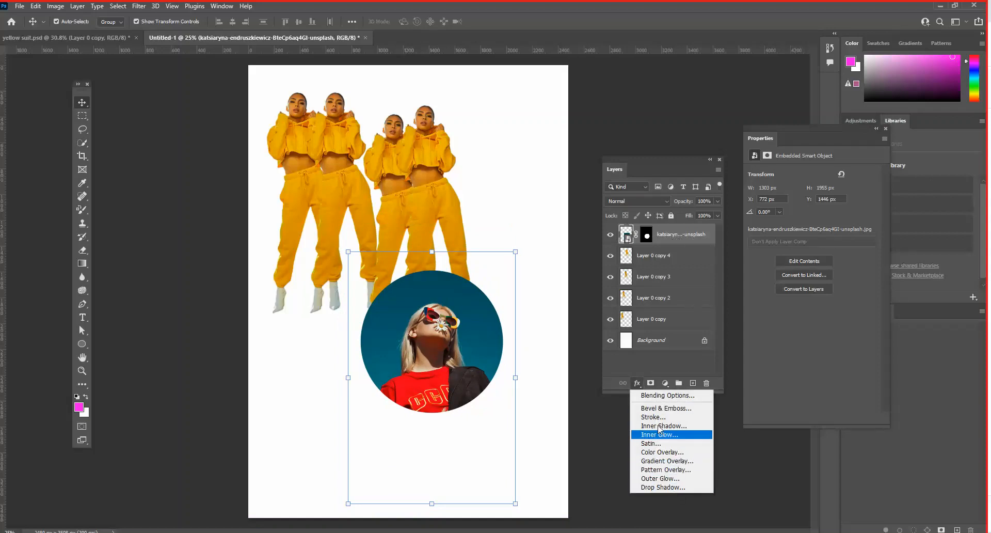
pyautogui.click(627, 369)
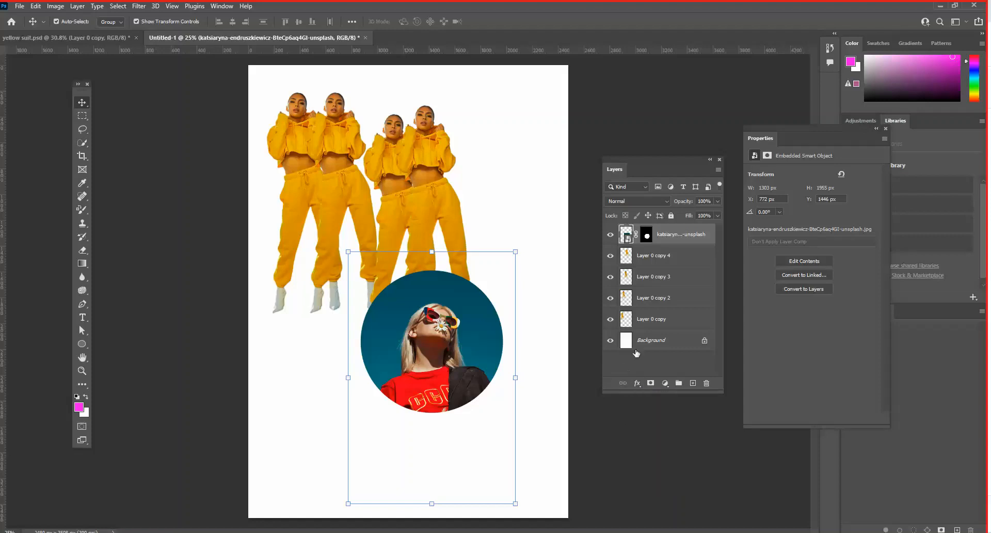
pyautogui.doubleClick(705, 233)
pyautogui.doubleClick(711, 229)
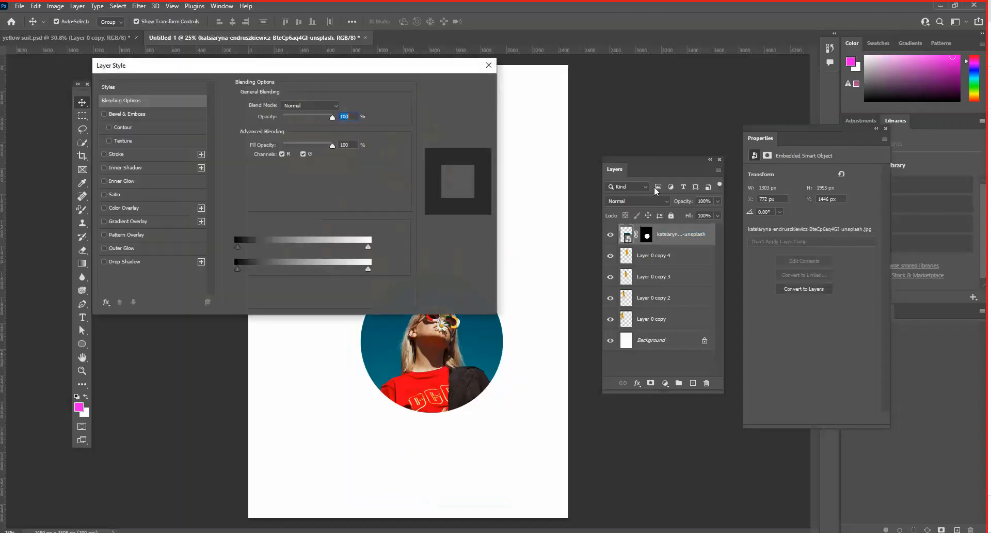
pyautogui.moveTo(396, 74); pyautogui.dragTo(407, 78)
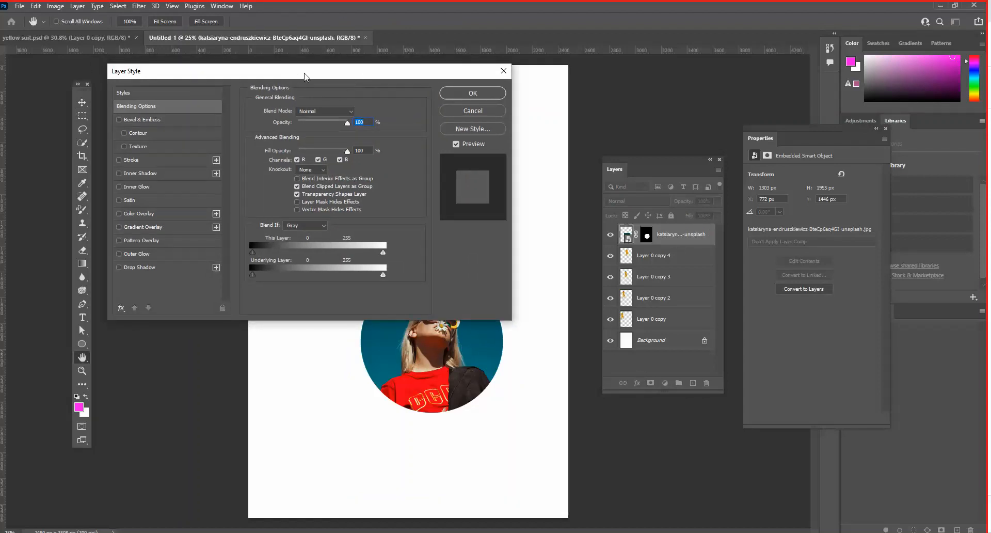
pyautogui.moveTo(314, 80); pyautogui.dragTo(731, 124)
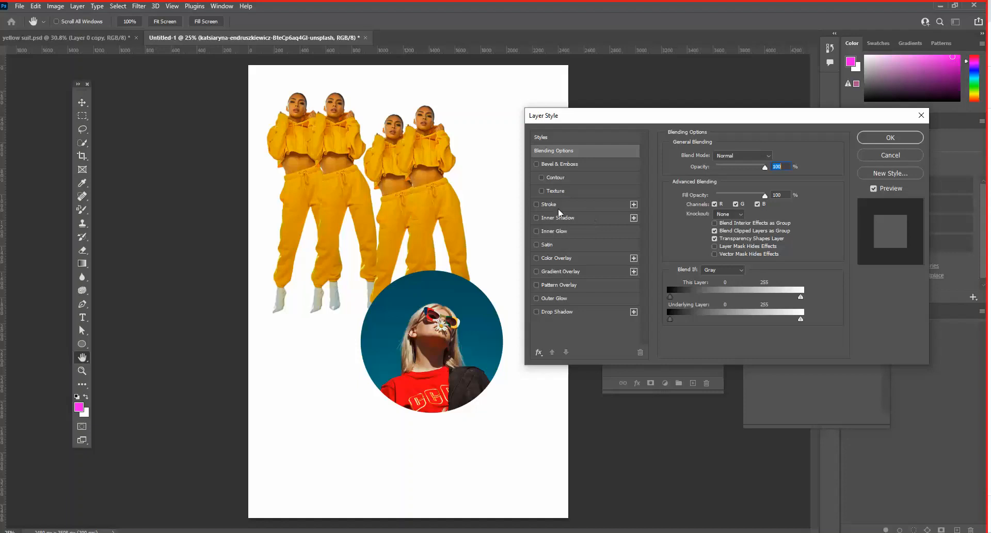
# - Add a drop shadow to the circular photo with 100% opacity, angle 101°, distance 68 px, spread 0% and size 155 px
pyautogui.click(537, 312)
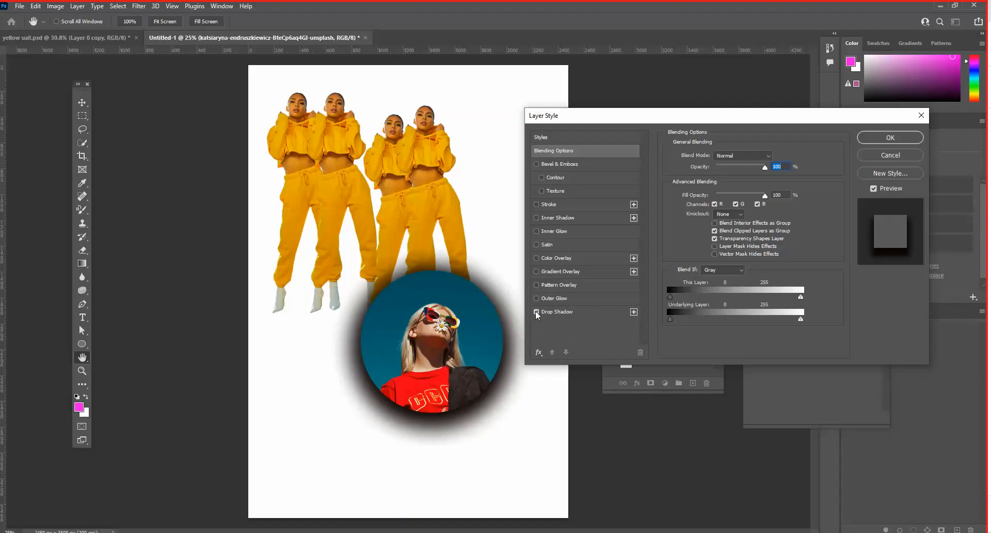
pyautogui.click(569, 312)
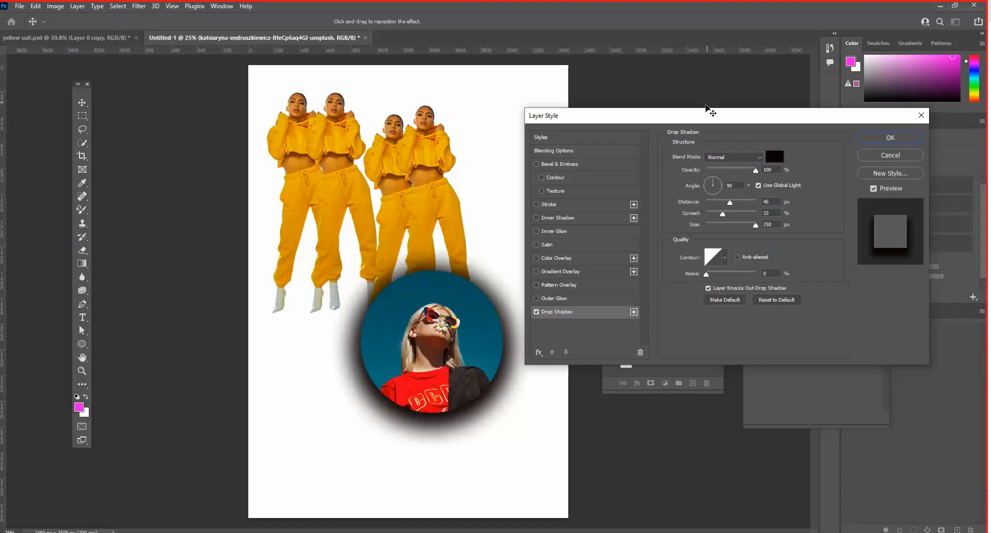
pyautogui.moveTo(706, 111); pyautogui.dragTo(695, 116)
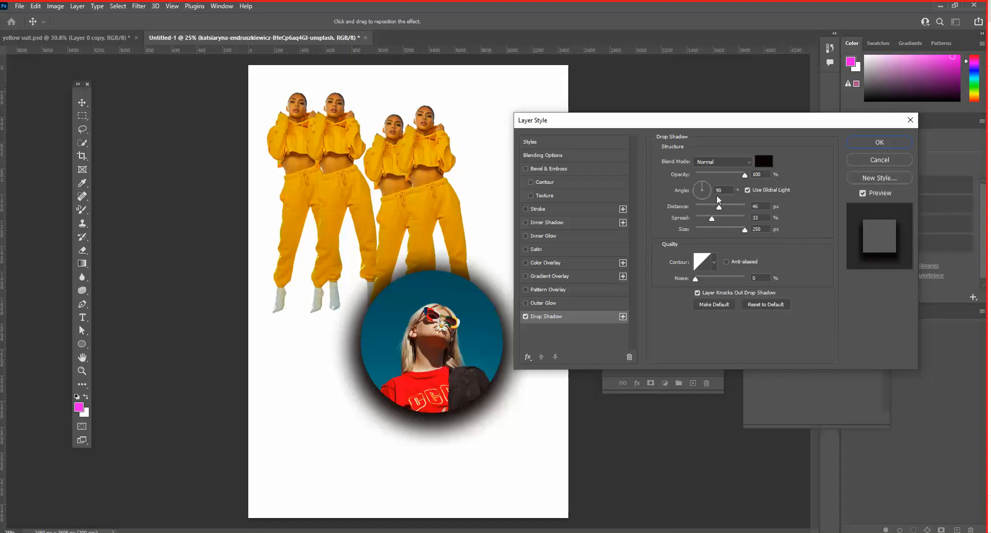
pyautogui.moveTo(721, 209); pyautogui.dragTo(728, 231)
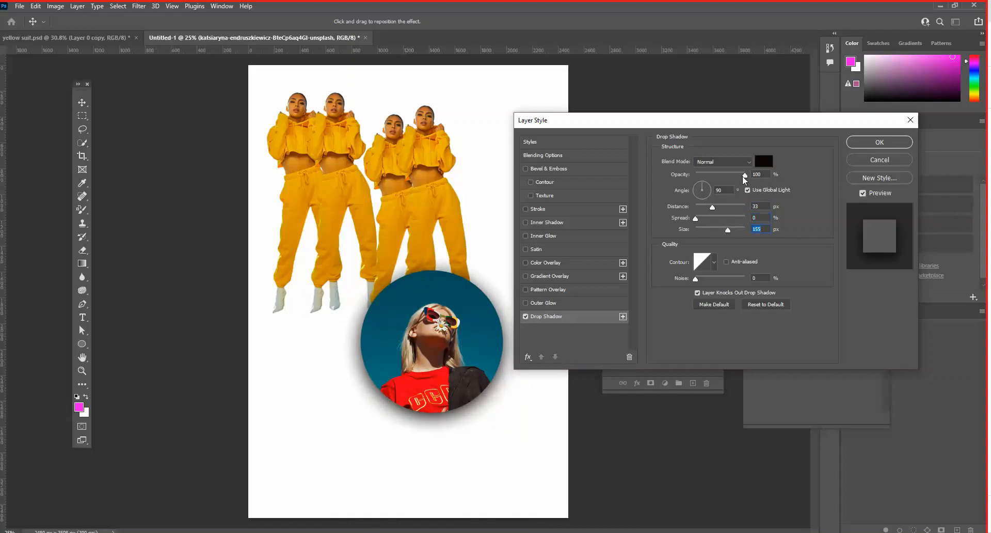
pyautogui.moveTo(745, 178)
pyautogui.mouseDown()
pyautogui.moveTo(701, 177)
pyautogui.moveTo(747, 180)
pyautogui.moveTo(739, 177)
pyautogui.mouseUp()
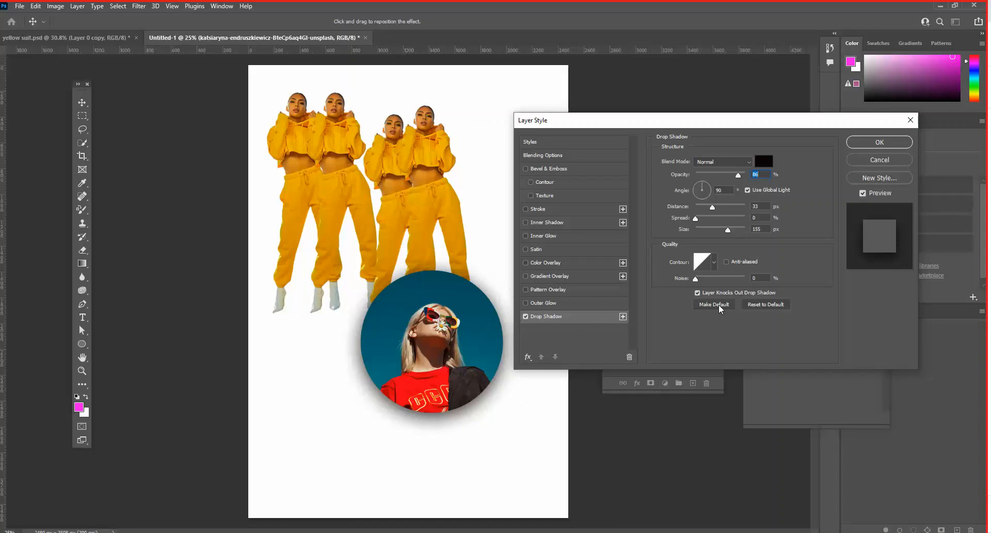
pyautogui.moveTo(457, 354)
pyautogui.mouseDown()
pyautogui.moveTo(428, 373)
pyautogui.moveTo(454, 379)
pyautogui.moveTo(469, 256)
pyautogui.moveTo(394, 233)
pyautogui.moveTo(362, 258)
pyautogui.moveTo(431, 246)
pyautogui.moveTo(422, 262)
pyautogui.moveTo(461, 316)
pyautogui.moveTo(464, 363)
pyautogui.moveTo(459, 342)
pyautogui.mouseUp()
pyautogui.scroll(5, 413, 250)
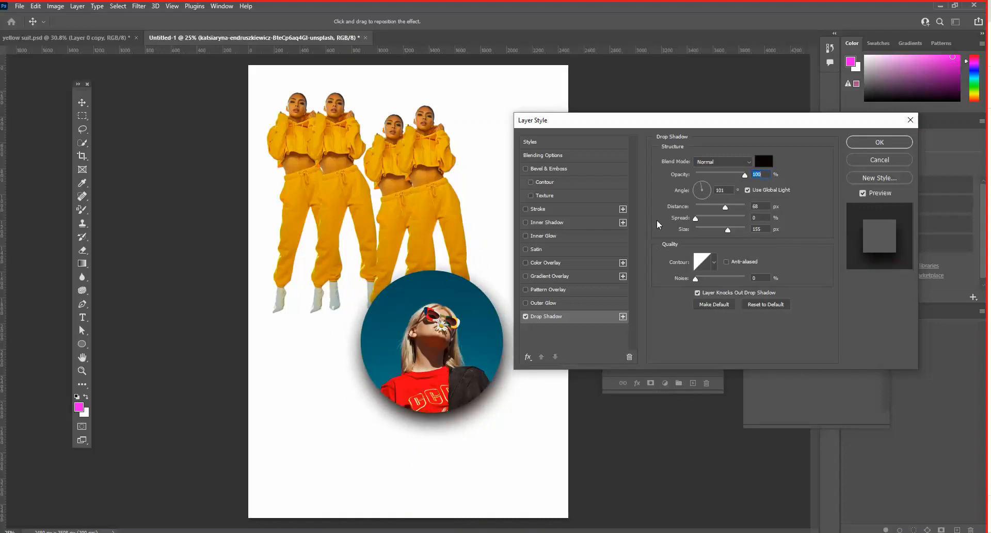
# - Add an outside stroke of 38 px at 61% opacity to the circular photo, keeping its slate-blue color
pyautogui.click(526, 209)
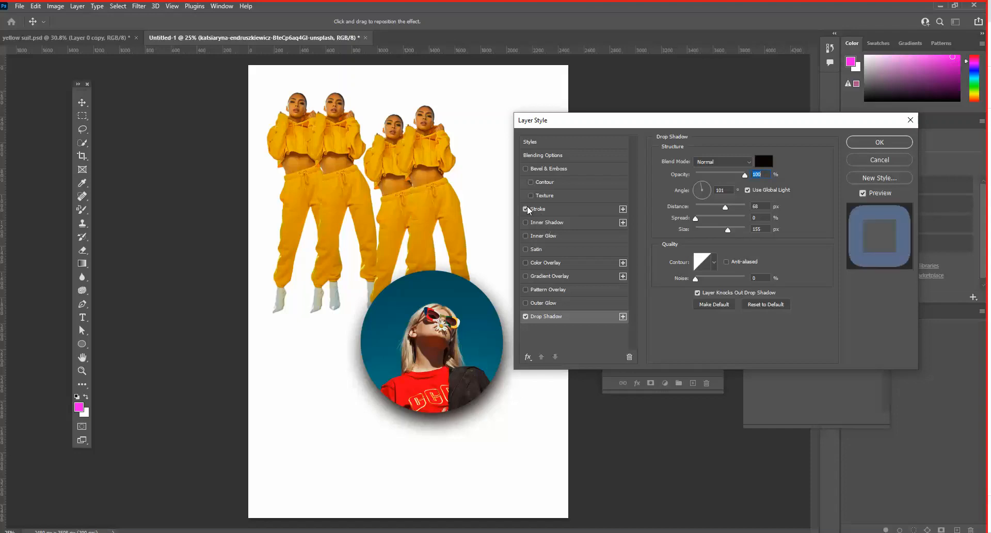
pyautogui.click(559, 210)
pyautogui.moveTo(732, 161); pyautogui.dragTo(706, 160)
pyautogui.moveTo(742, 196); pyautogui.dragTo(727, 196)
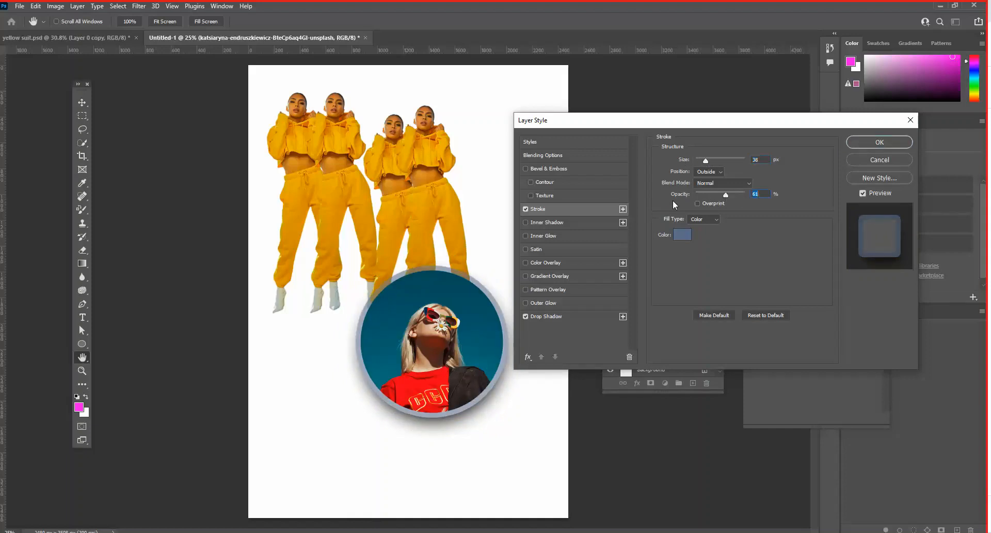
pyautogui.click(682, 235)
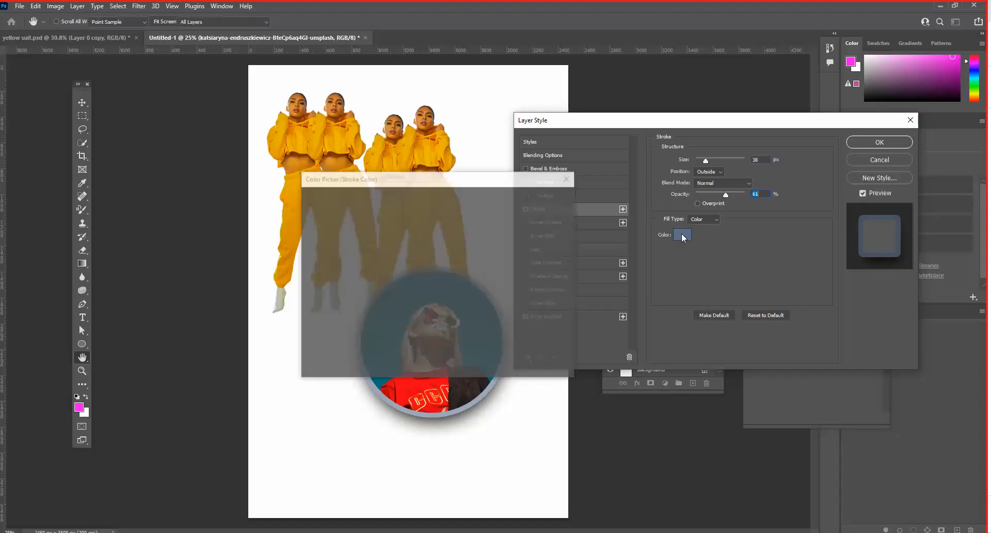
pyautogui.click(542, 199)
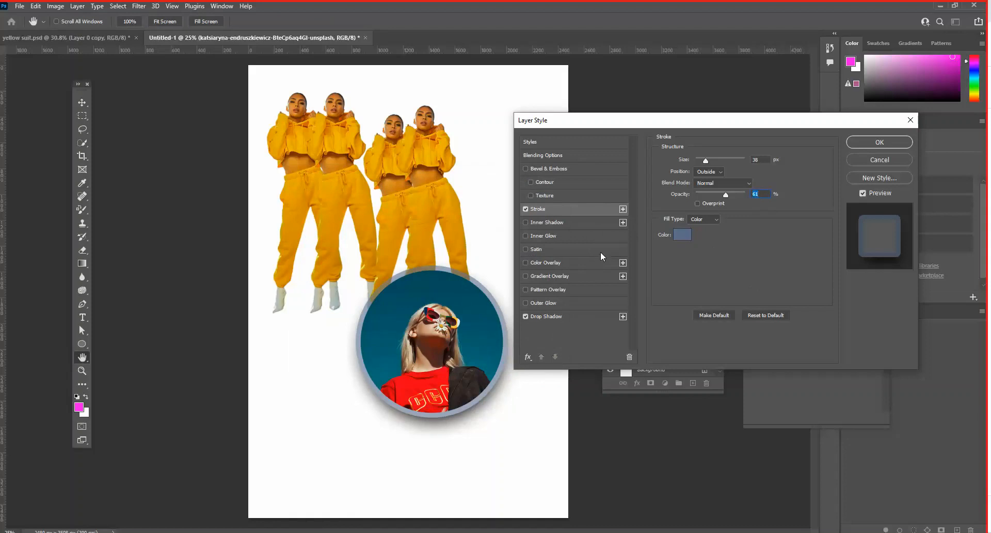
# - Add a red color overlay (f5162b) at 44% opacity to the circular photo
pyautogui.click(526, 263)
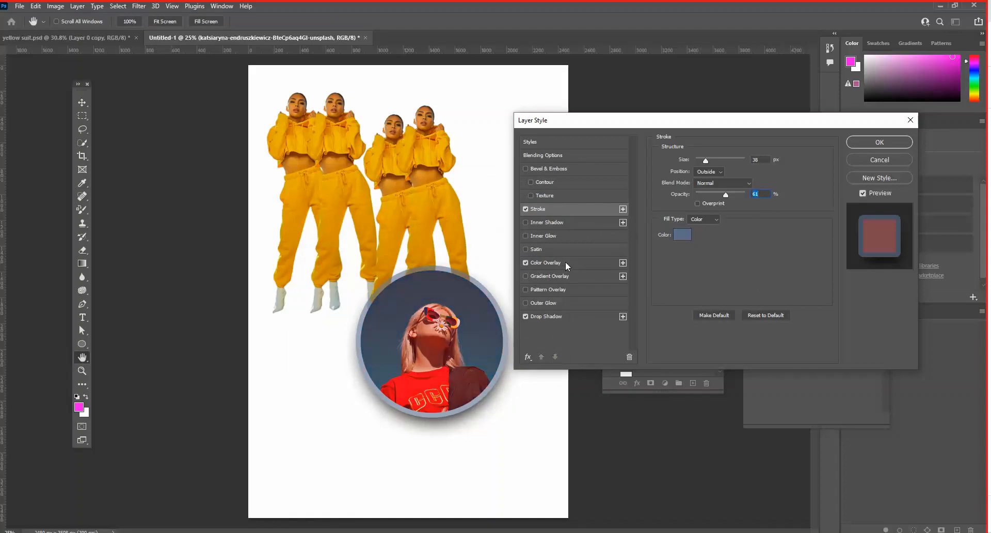
pyautogui.click(568, 264)
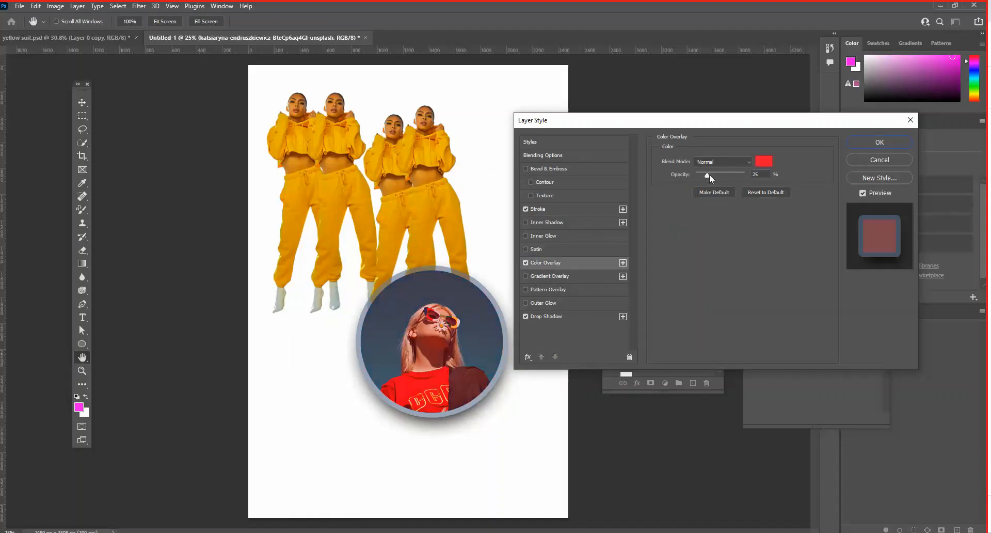
pyautogui.moveTo(708, 175); pyautogui.dragTo(718, 176)
pyautogui.click(763, 162)
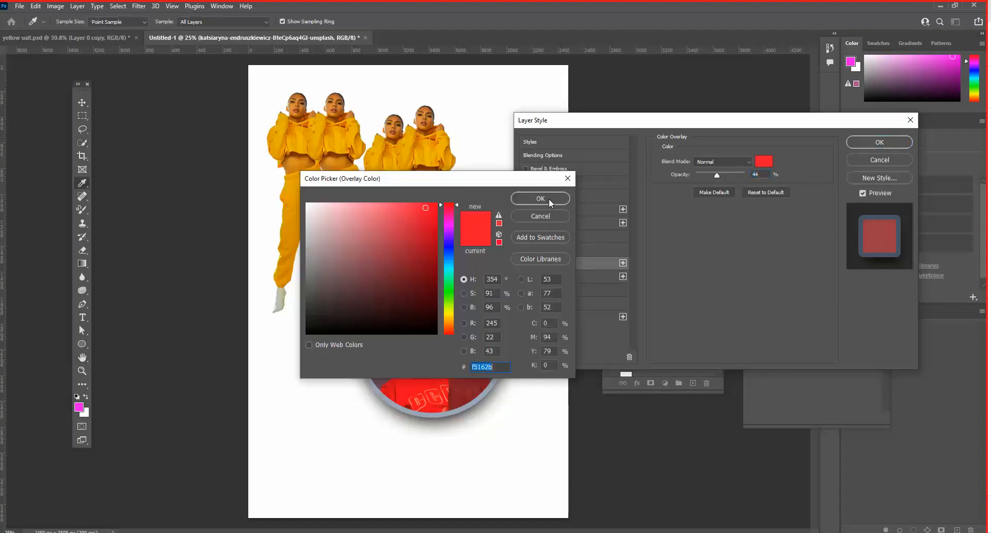
pyautogui.click(550, 199)
# - Try the Lighten, Color Dodge and Soft Light blend modes on the circular photo's color overlay
pyautogui.click(715, 161)
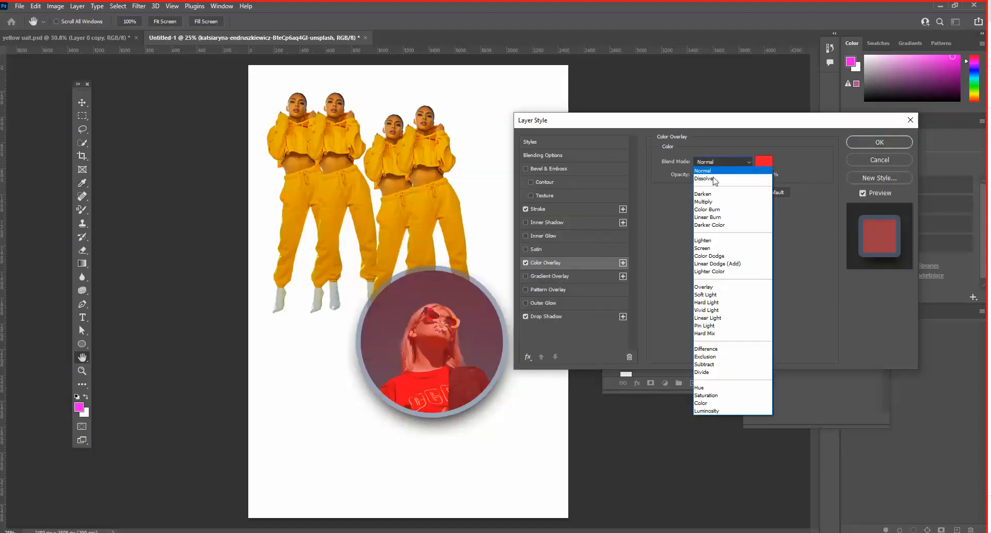
pyautogui.click(717, 241)
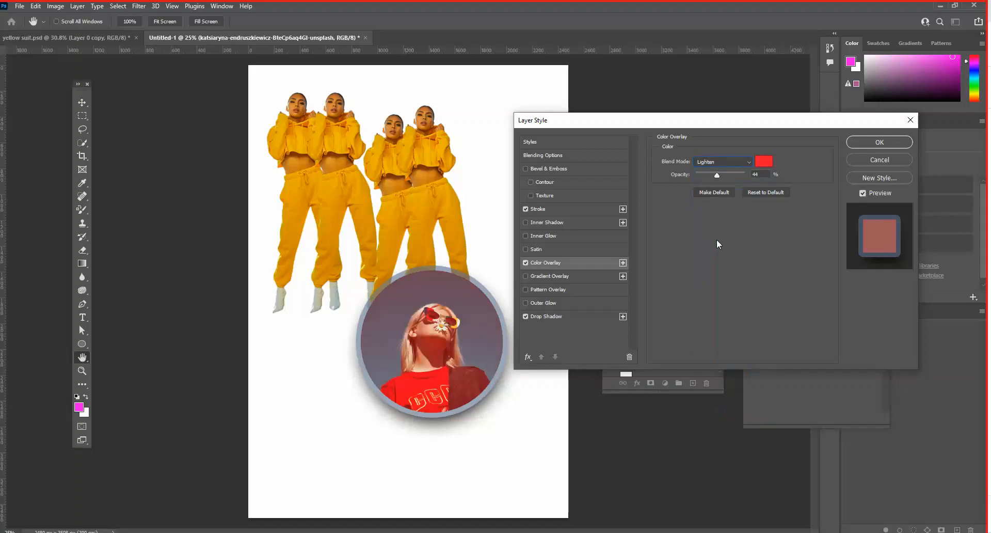
pyautogui.click(719, 163)
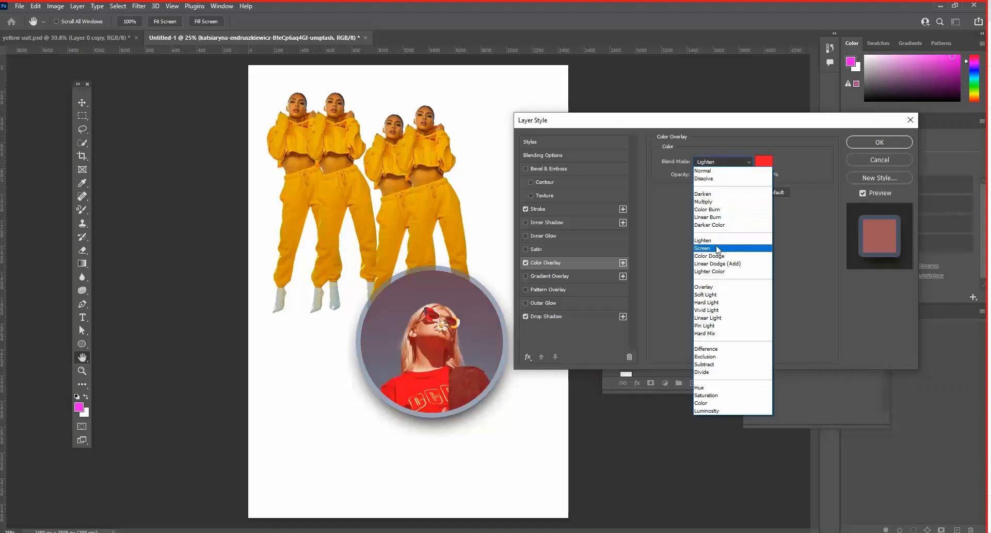
pyautogui.click(717, 256)
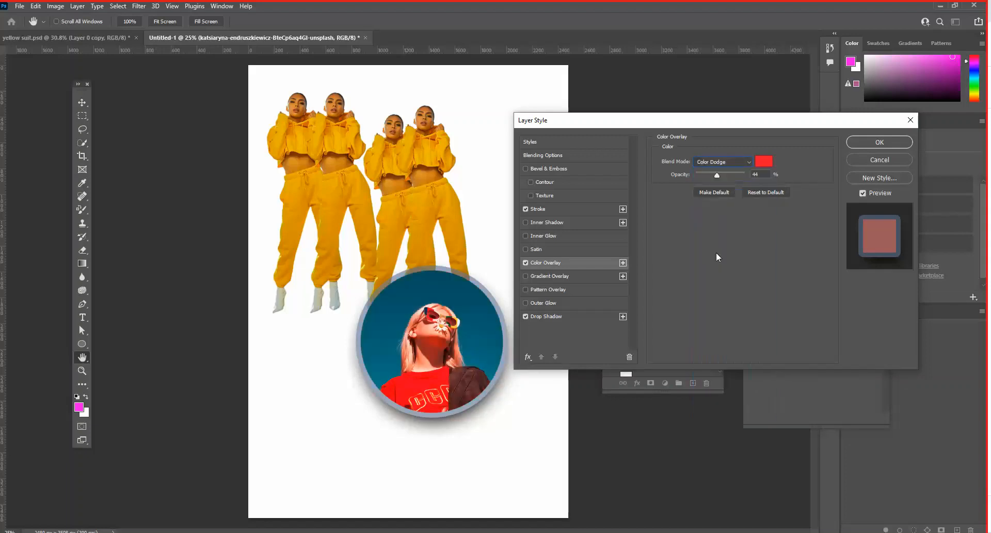
pyautogui.click(723, 163)
pyautogui.click(717, 240)
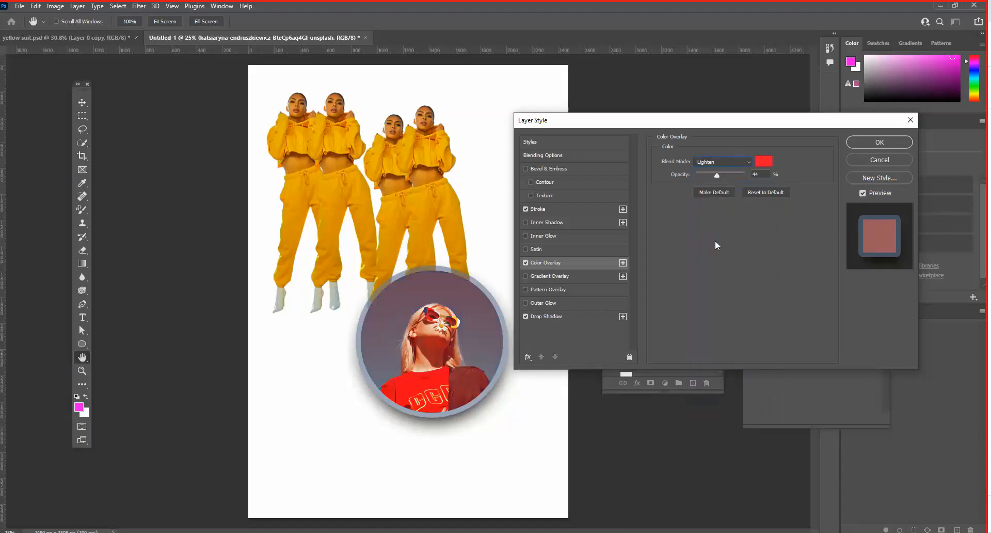
pyautogui.click(722, 163)
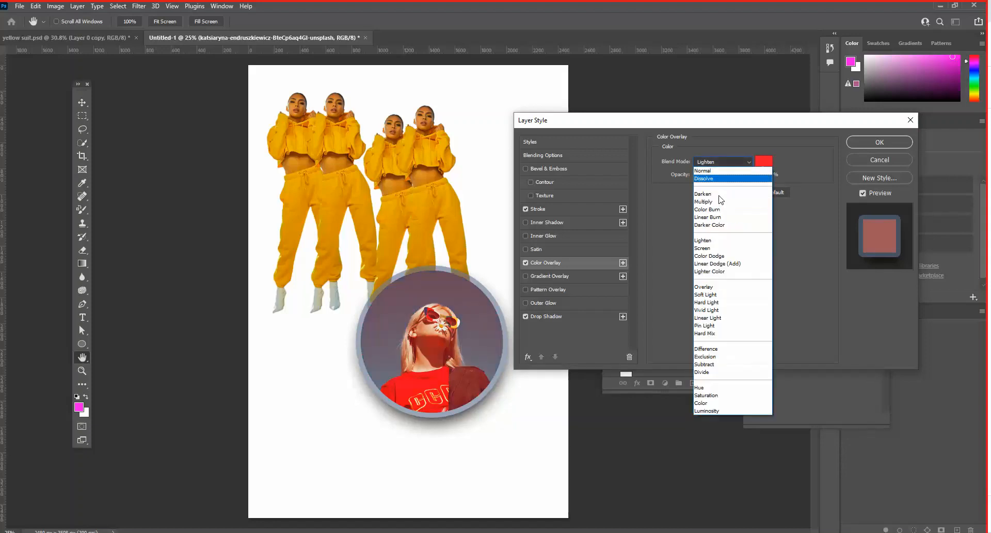
pyautogui.click(711, 295)
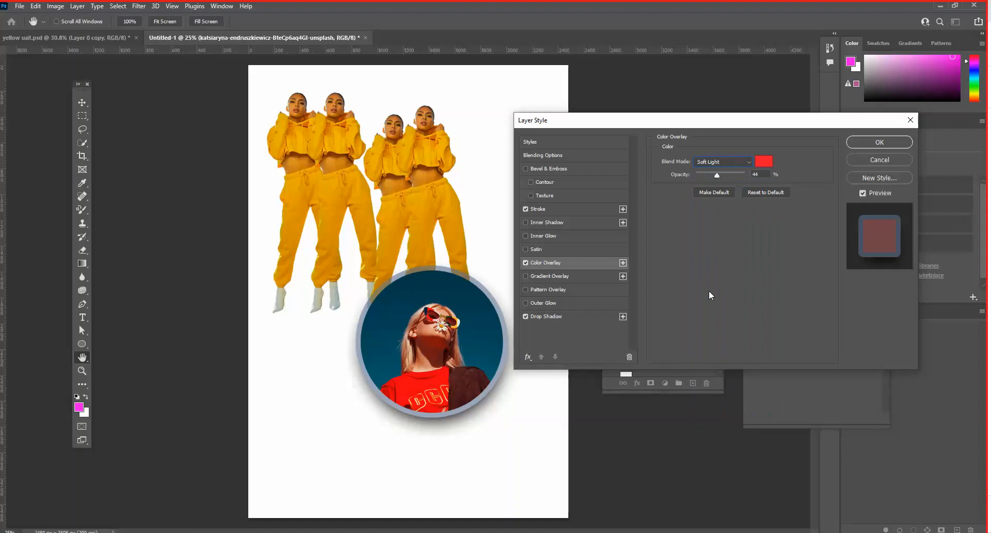
# - Set the color overlay's blend mode to Difference and apply the circular photo's layer styles
pyautogui.click(717, 163)
pyautogui.click(698, 350)
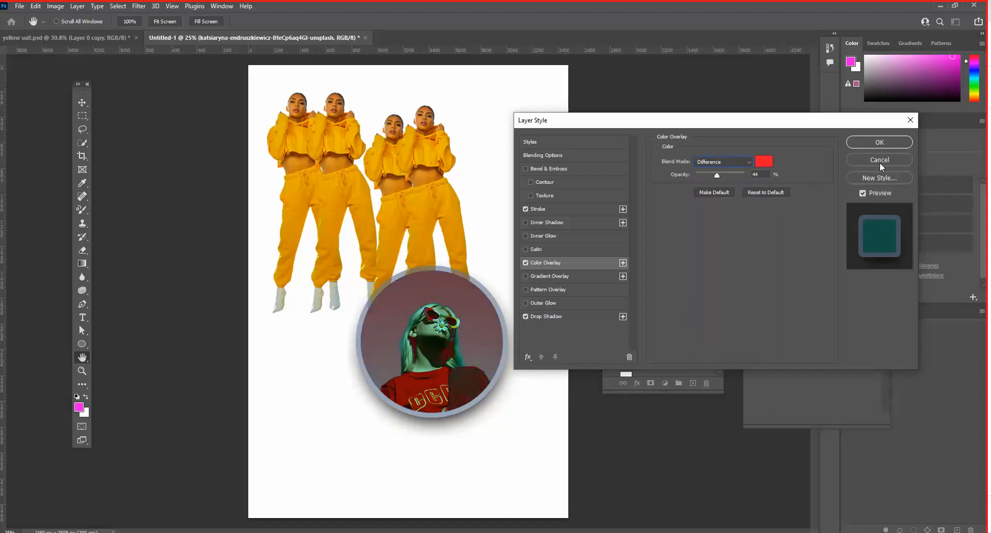
pyautogui.click(872, 146)
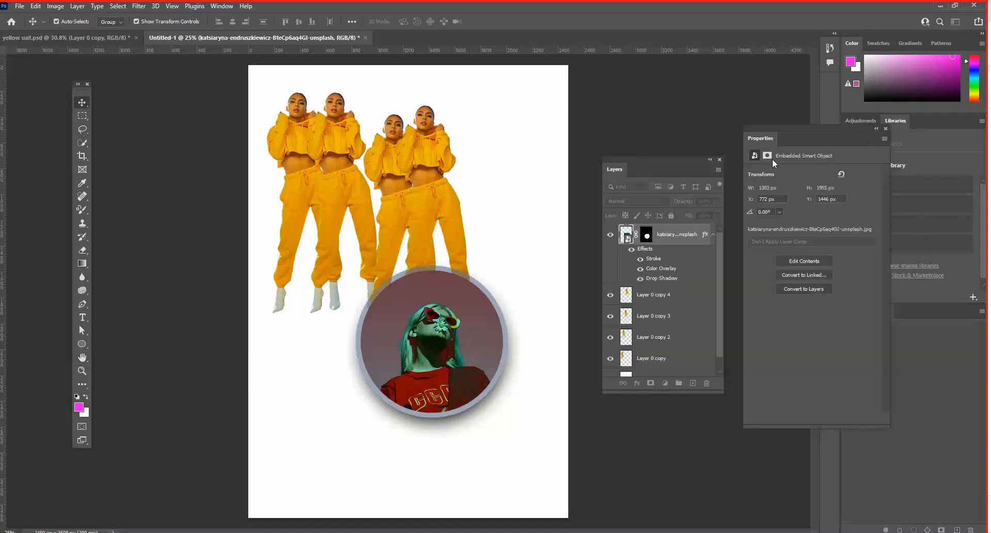
# - Compare the circular photo with its layer, all its effects and its stroke hidden and shown
pyautogui.moveTo(636, 162); pyautogui.dragTo(606, 191)
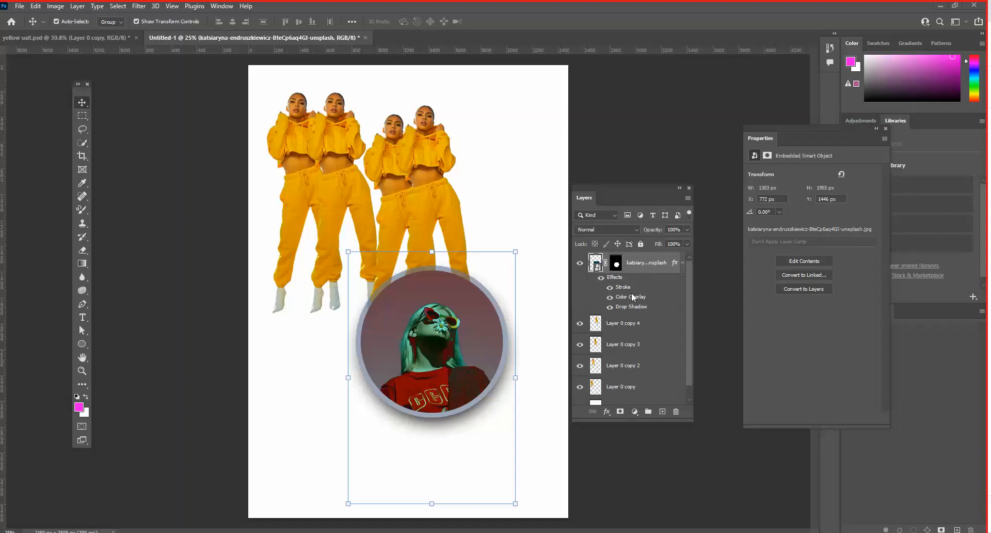
pyautogui.click(581, 264)
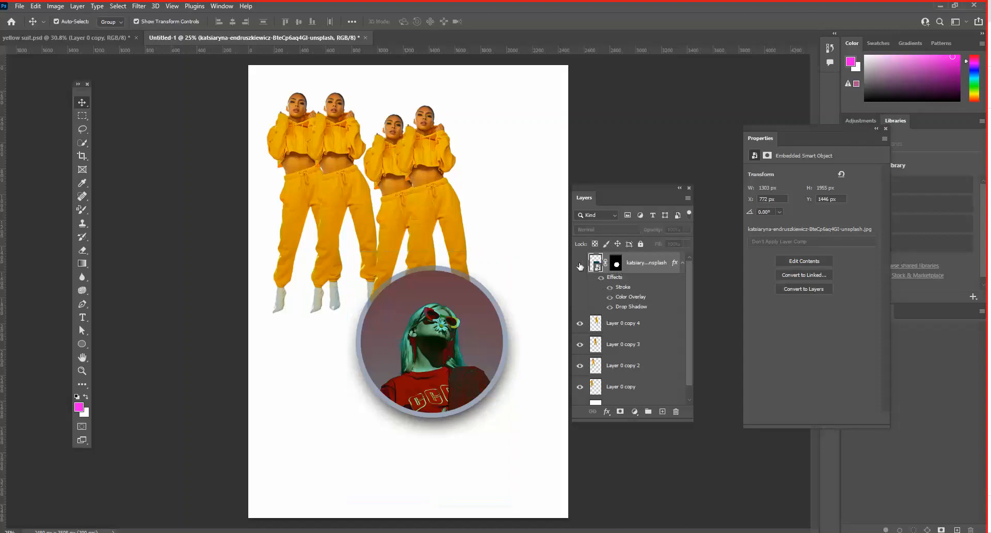
pyautogui.click(580, 264)
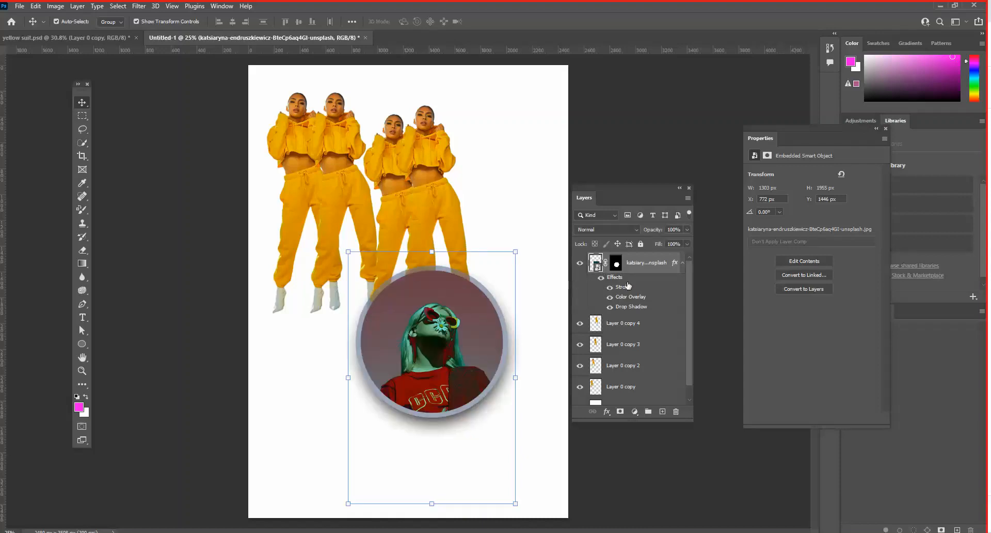
pyautogui.click(615, 264)
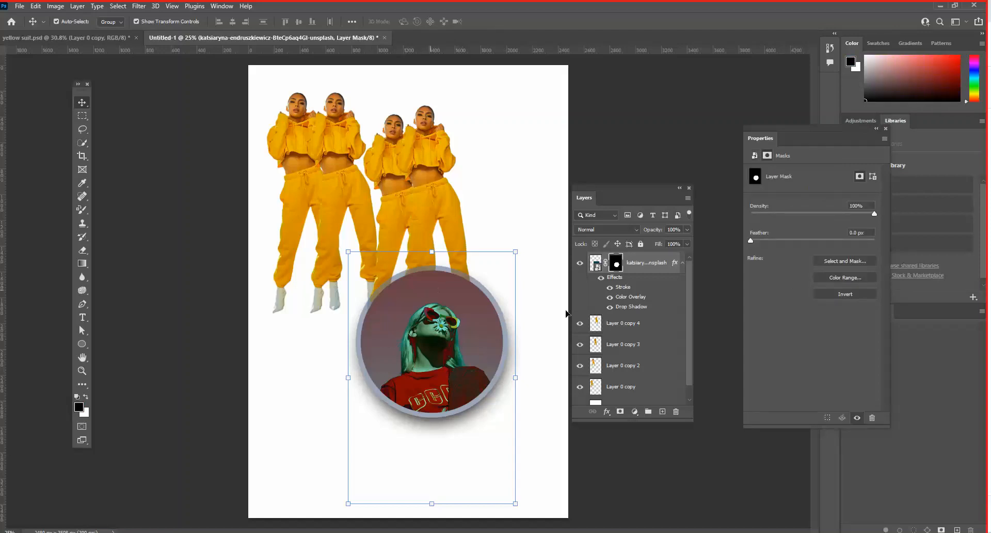
pyautogui.click(601, 279)
pyautogui.click(601, 278)
pyautogui.click(610, 287)
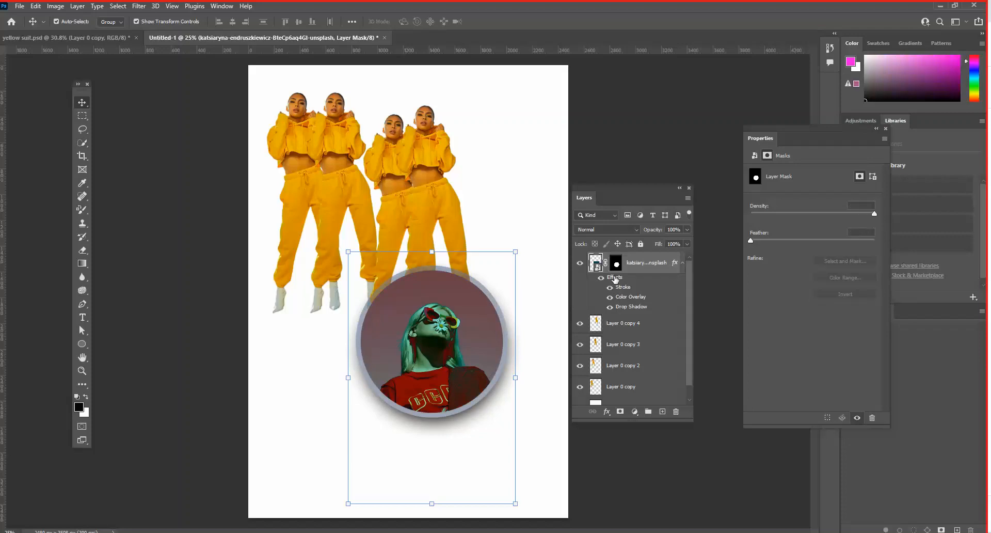
# - Try a gradient overlay on the circular photo and discard it
pyautogui.doubleClick(676, 265)
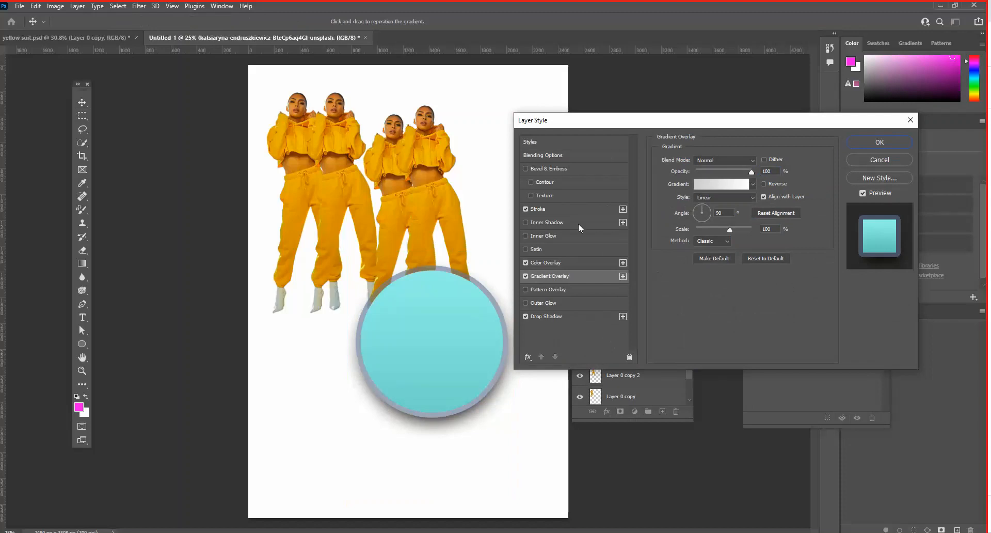
pyautogui.click(872, 155)
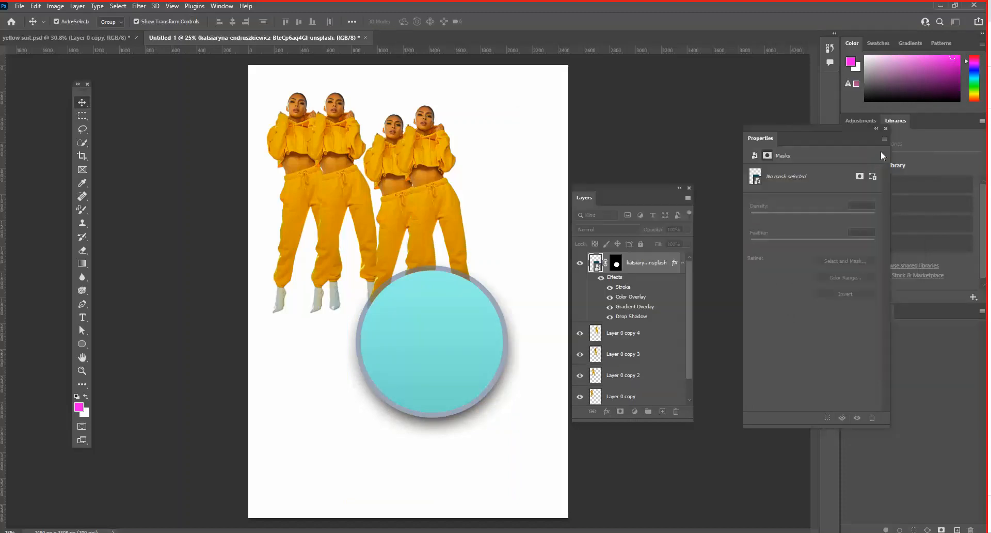
# - Collapse the circular photo's effects list and move the rightmost figure to about X 1581 px, Y 250 px
pyautogui.click(683, 264)
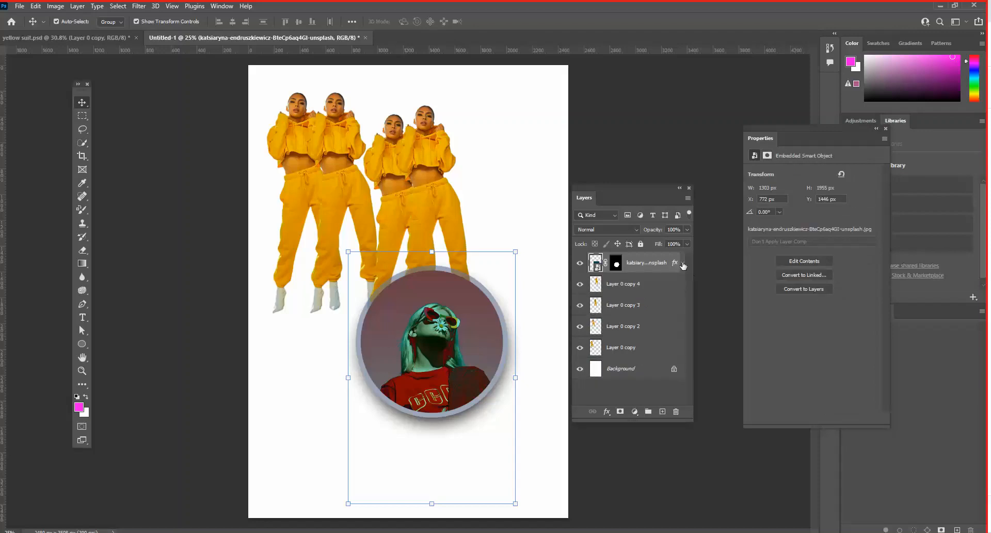
pyautogui.click(682, 264)
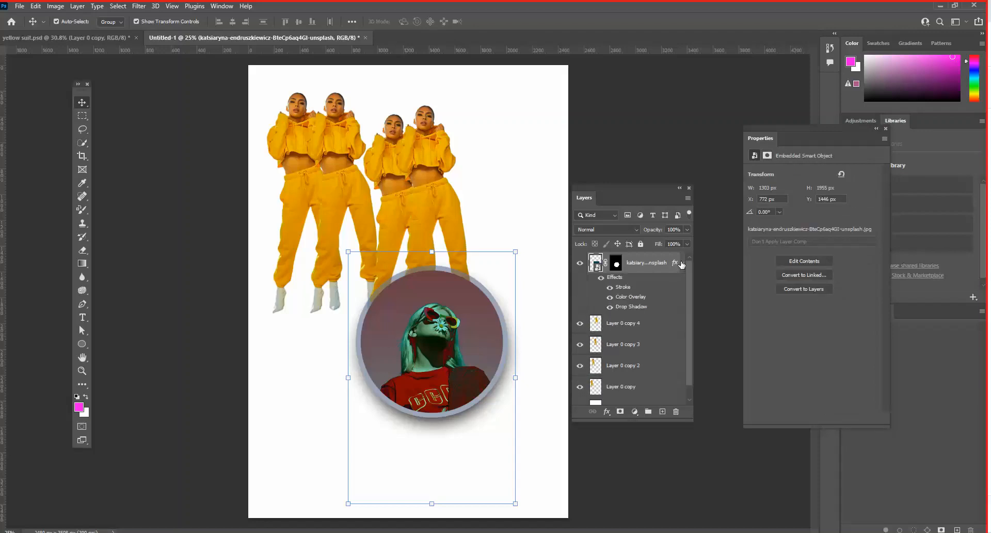
pyautogui.click(682, 263)
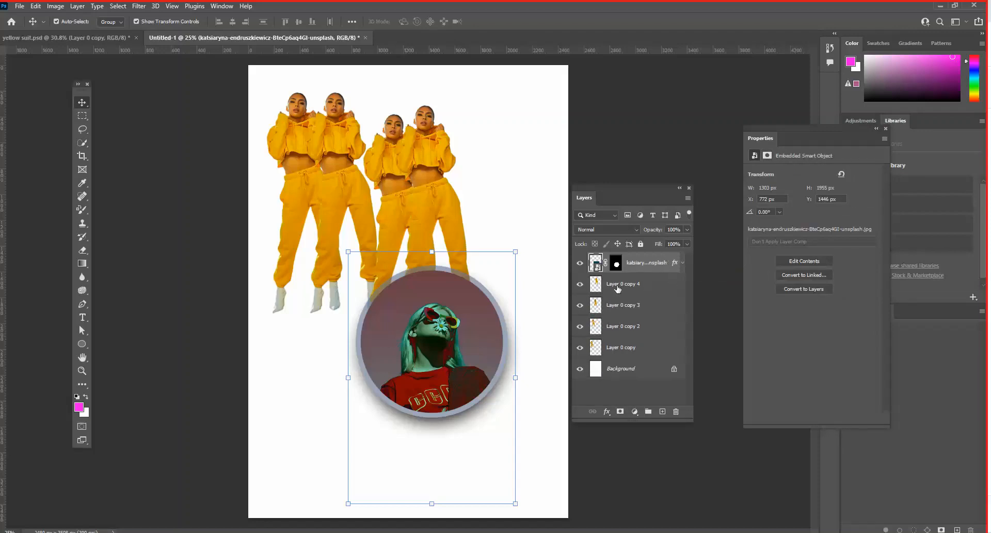
pyautogui.moveTo(434, 170); pyautogui.dragTo(484, 156)
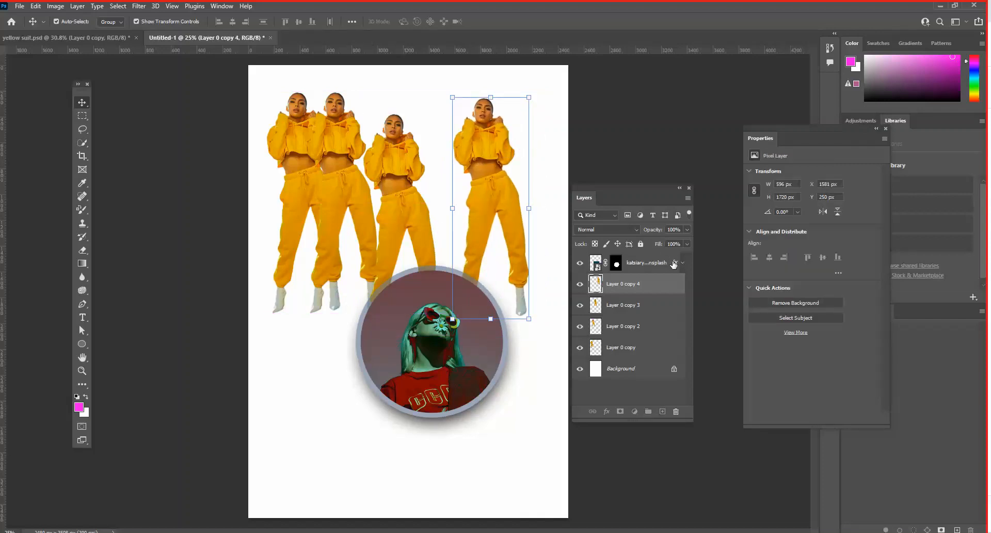
# - Try moving the circular photo's layer effects to the rightmost figure and back, and undo copying them onto that figure
pyautogui.moveTo(674, 263); pyautogui.dragTo(670, 287)
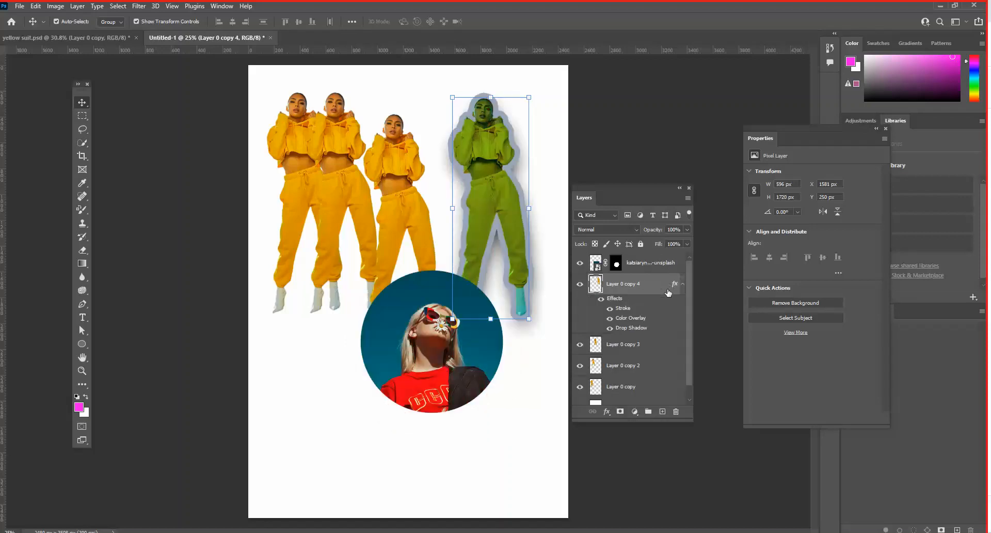
pyautogui.moveTo(675, 284); pyautogui.dragTo(673, 268)
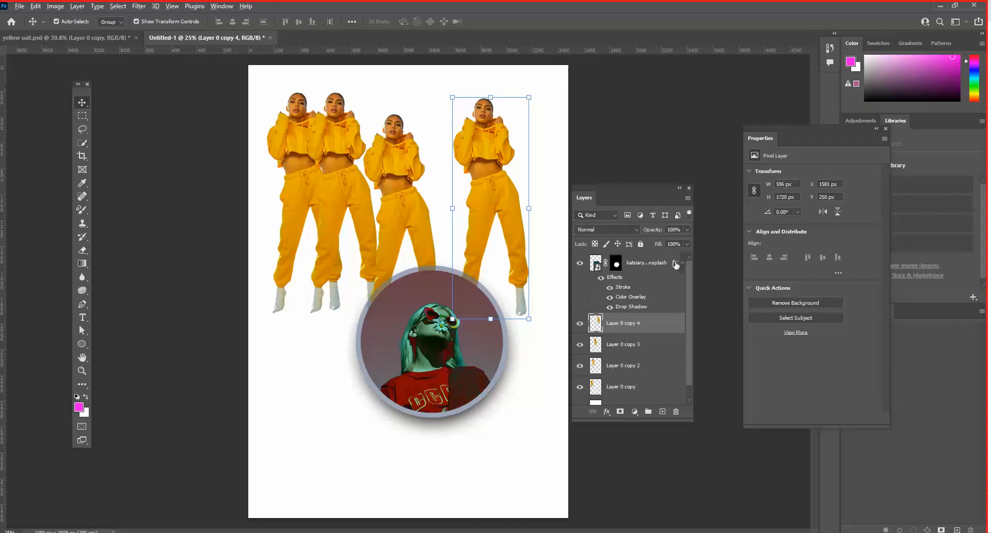
pyautogui.moveTo(676, 264); pyautogui.dragTo(665, 329)
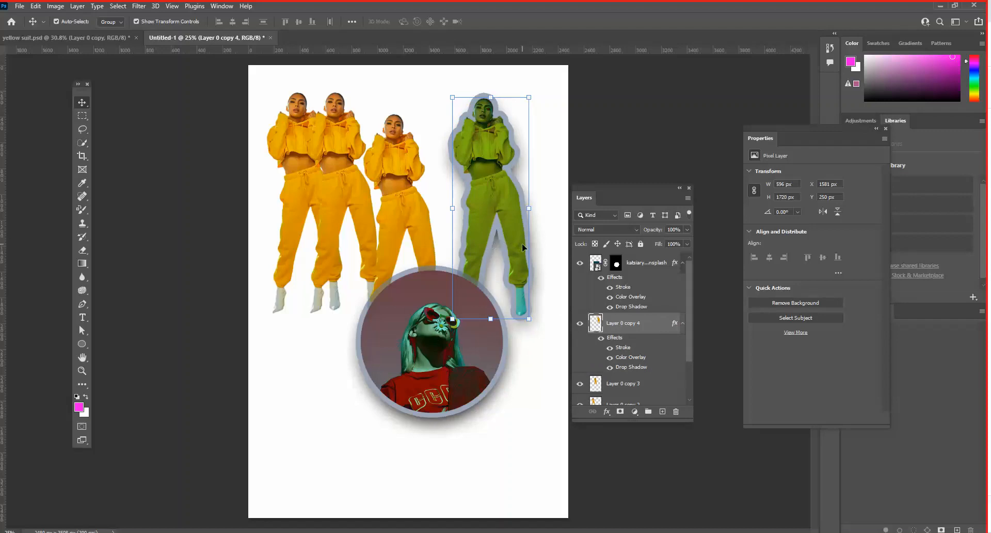
pyautogui.press('ctrl')
pyautogui.hotkey('ctrl', 'z')
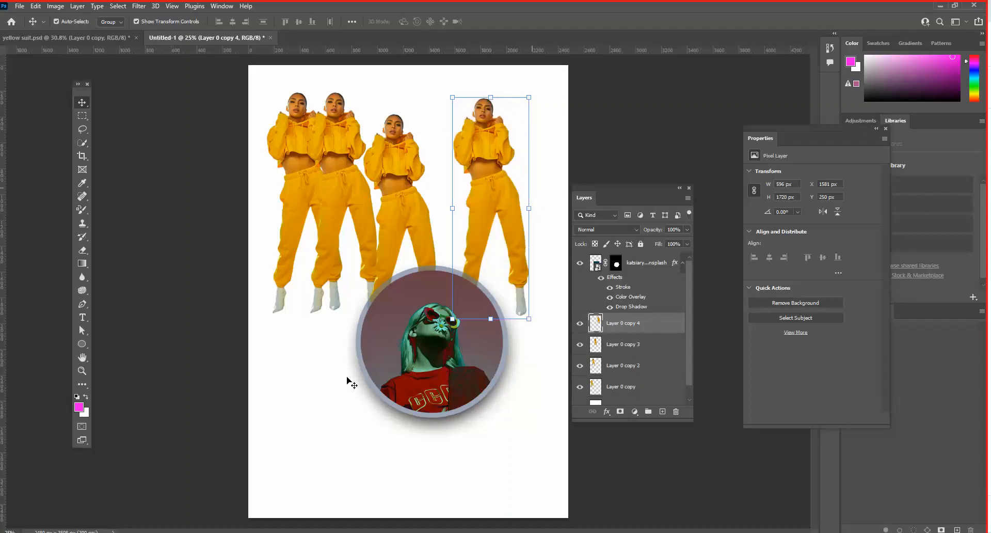
# - Move the circular photo below the left-hand figures to about X 236 px, Y 1754 px and collapse its effects list
pyautogui.click(378, 359)
pyautogui.moveTo(378, 358); pyautogui.dragTo(309, 399)
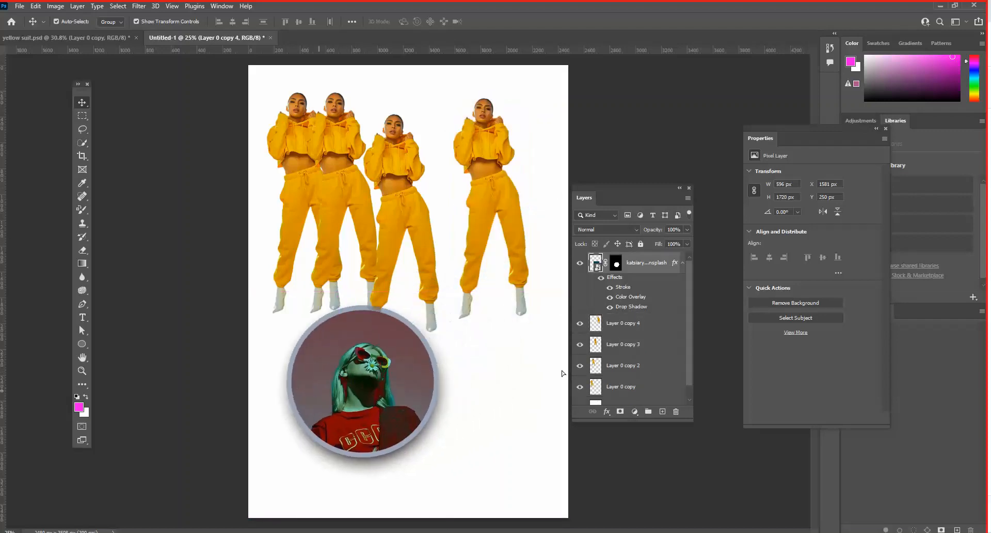
pyautogui.click(682, 263)
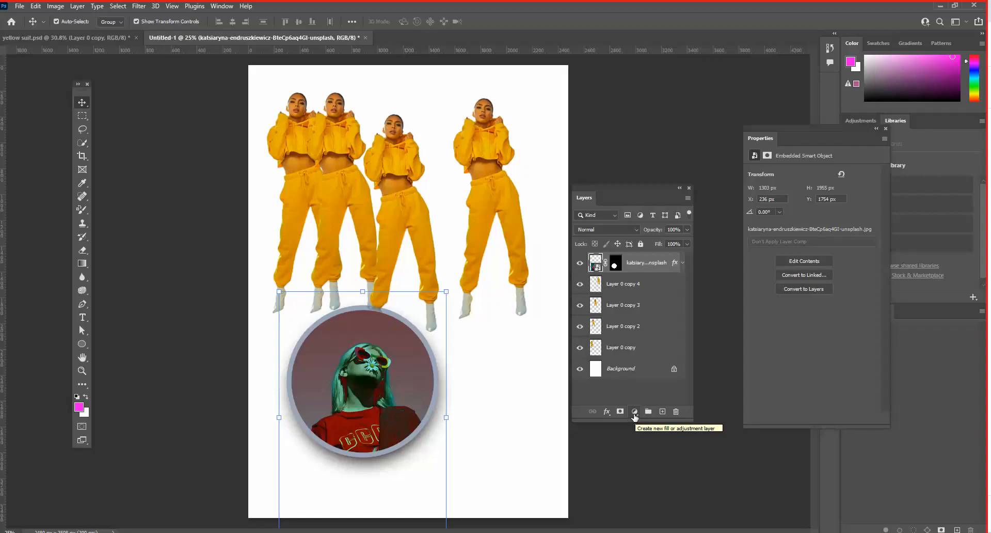
pyautogui.moveTo(591, 192); pyautogui.dragTo(606, 162)
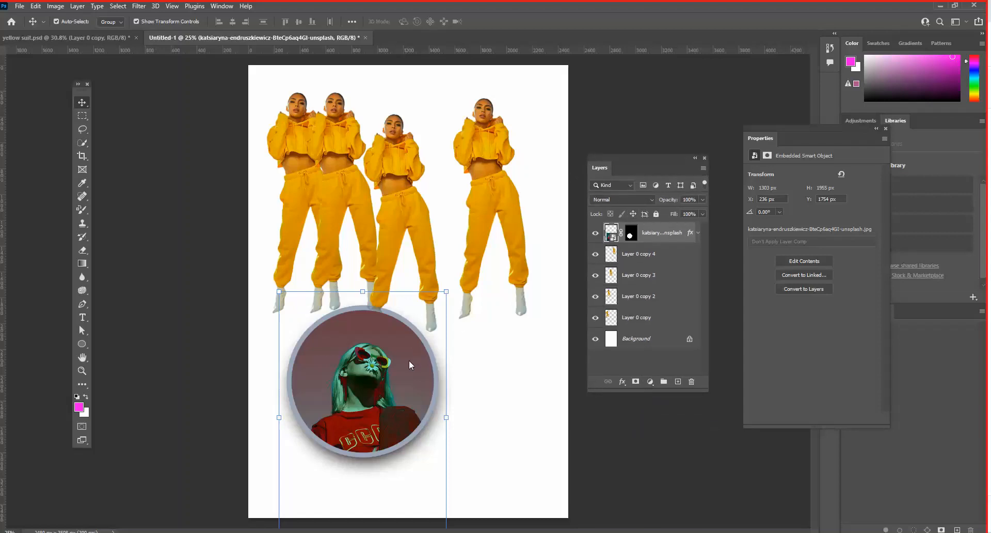
# - Move the circular photo to X 1136 px, Y 2146 px, nudge the rightmost figure, and place Layer 0 copy 3 at X 942 px, Y 286 px
pyautogui.click(651, 382)
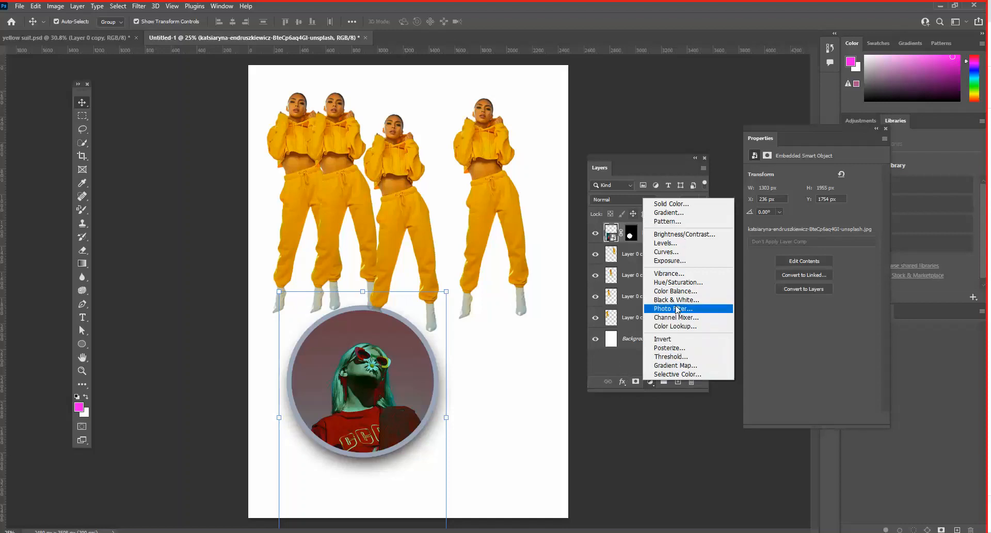
pyautogui.click(623, 163)
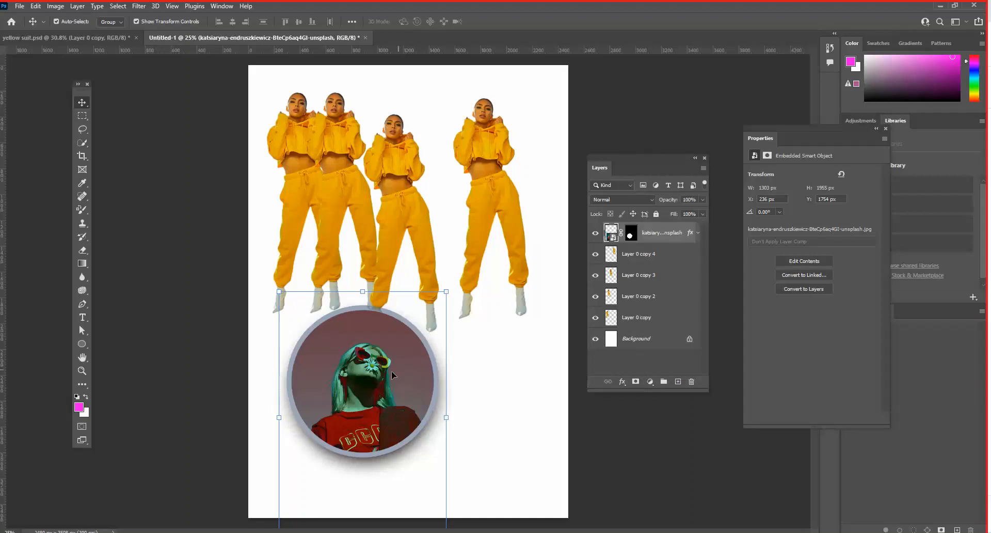
pyautogui.moveTo(391, 370); pyautogui.dragTo(507, 421)
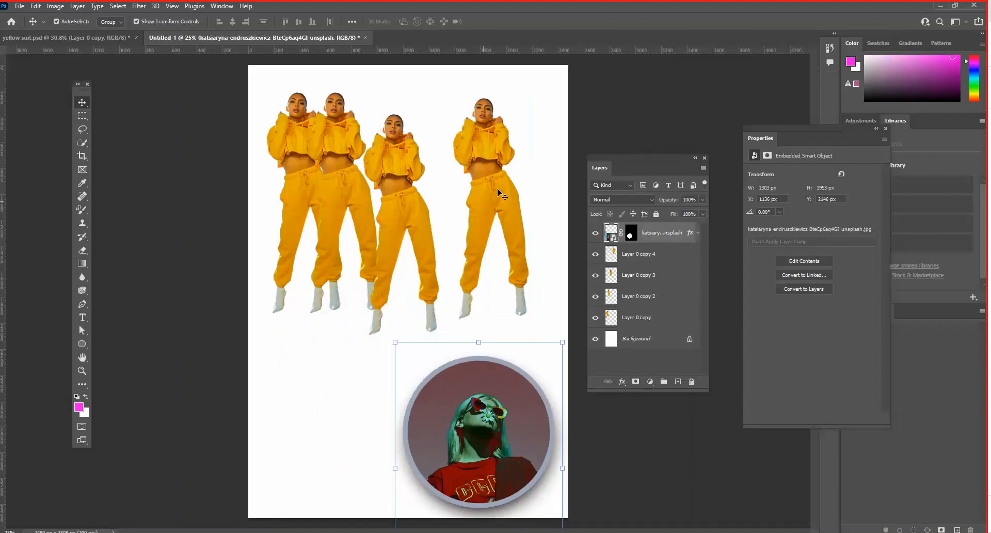
pyautogui.moveTo(492, 195); pyautogui.dragTo(499, 195)
pyautogui.click(413, 176)
pyautogui.moveTo(414, 177); pyautogui.dragTo(420, 177)
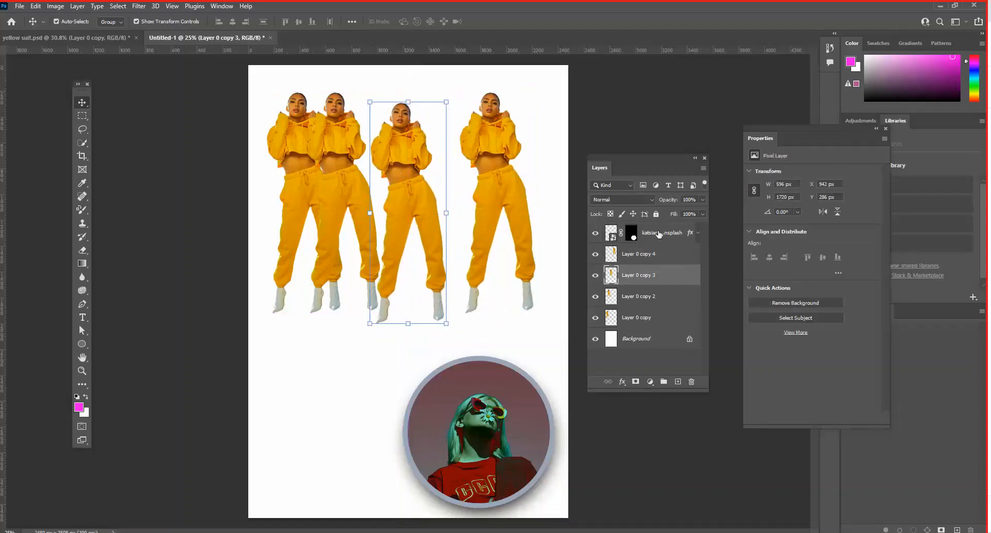
# - Add a Brightness/Contrast adjustment layer above the circular photo with Brightness 44 and Contrast 41, and lengthen the layer list
pyautogui.click(618, 233)
pyautogui.click(650, 381)
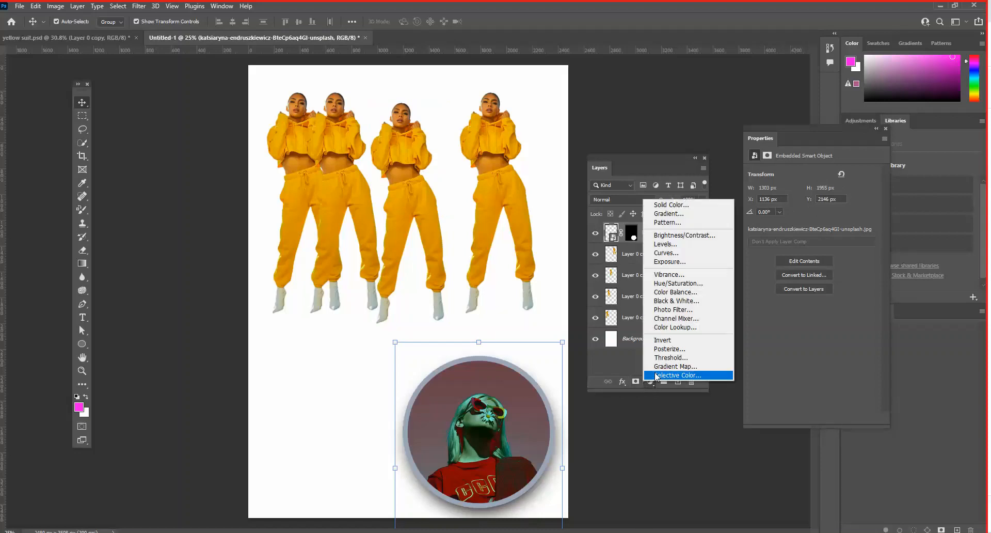
pyautogui.click(686, 235)
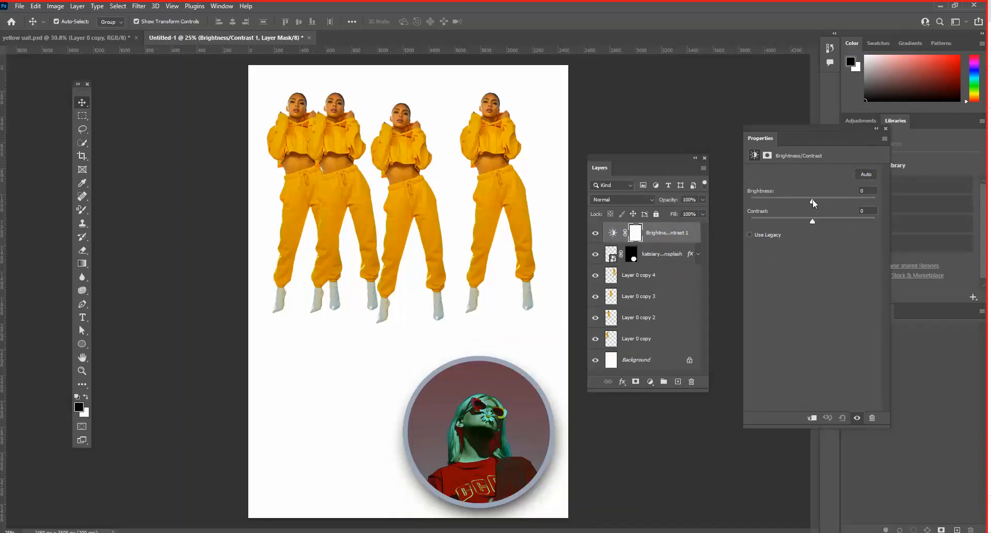
pyautogui.moveTo(820, 200)
pyautogui.mouseDown()
pyautogui.moveTo(859, 198)
pyautogui.moveTo(770, 200)
pyautogui.moveTo(885, 201)
pyautogui.moveTo(840, 202)
pyautogui.moveTo(875, 221)
pyautogui.moveTo(746, 221)
pyautogui.moveTo(883, 227)
pyautogui.moveTo(758, 197)
pyautogui.moveTo(854, 201)
pyautogui.moveTo(832, 202)
pyautogui.mouseUp()
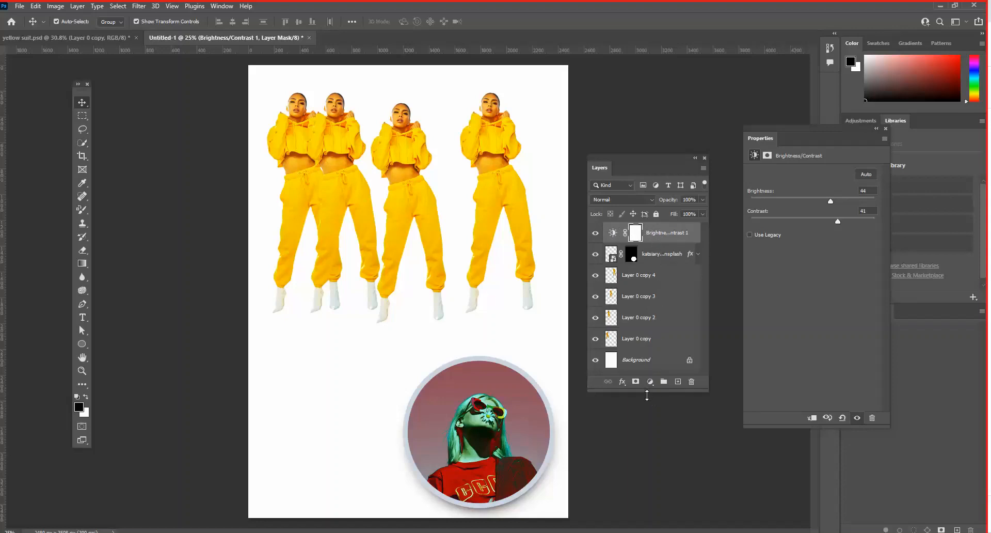
pyautogui.moveTo(645, 391); pyautogui.dragTo(644, 481)
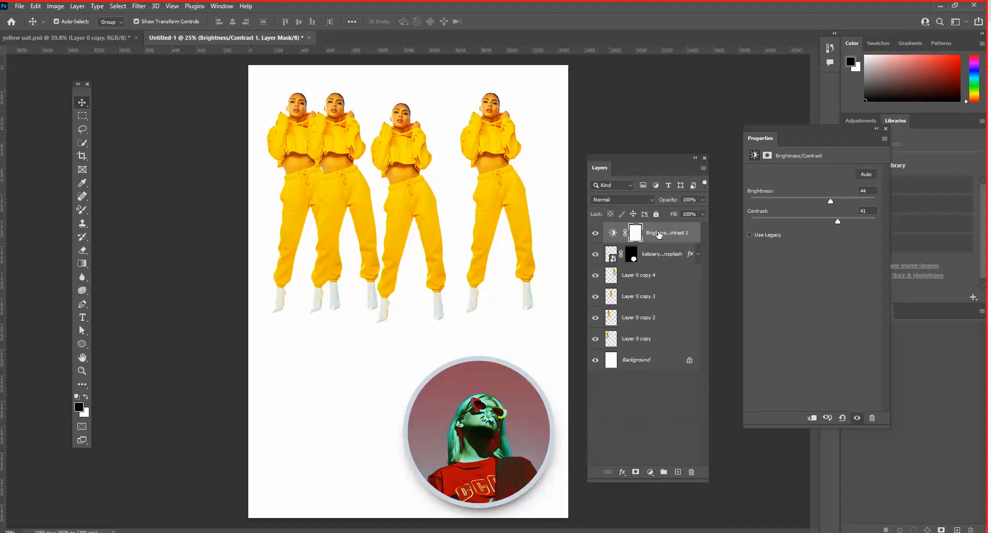
# - Try the Brightness/Contrast layer below Layer 0 copy 4 and below Layer 0 copy 2, toggle Layer 0 copy, and return the adjustment to the top
pyautogui.moveTo(659, 234); pyautogui.dragTo(661, 282)
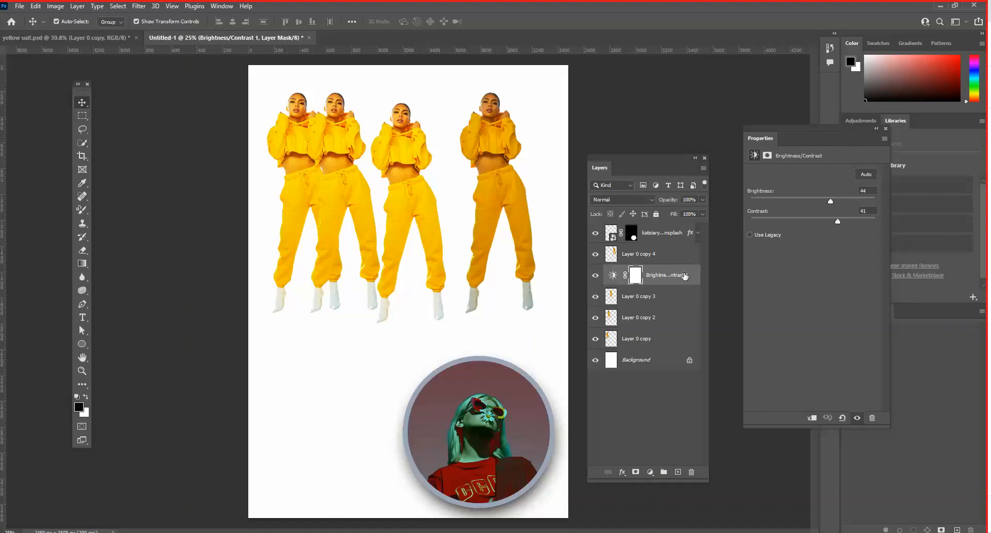
pyautogui.moveTo(686, 276); pyautogui.dragTo(682, 327)
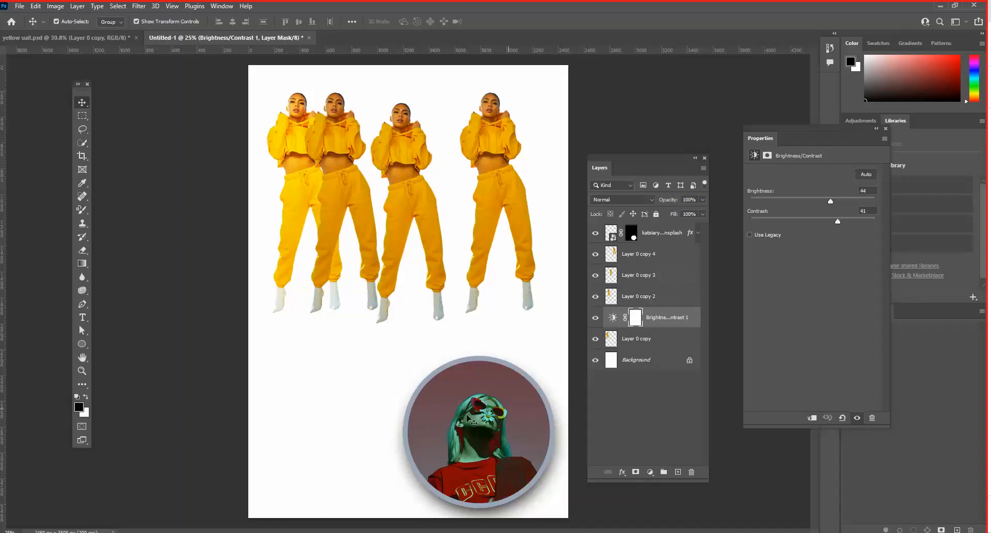
pyautogui.click(596, 339)
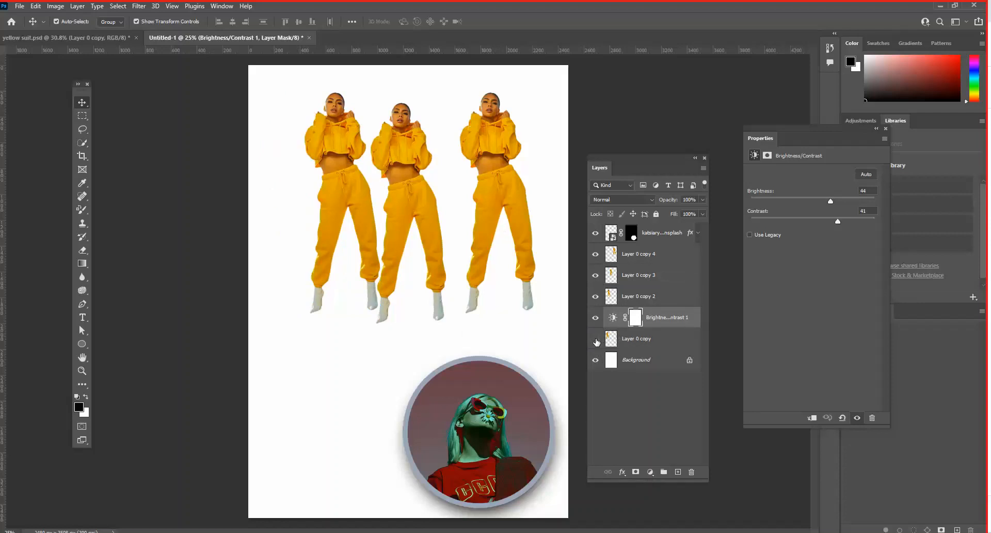
pyautogui.click(596, 340)
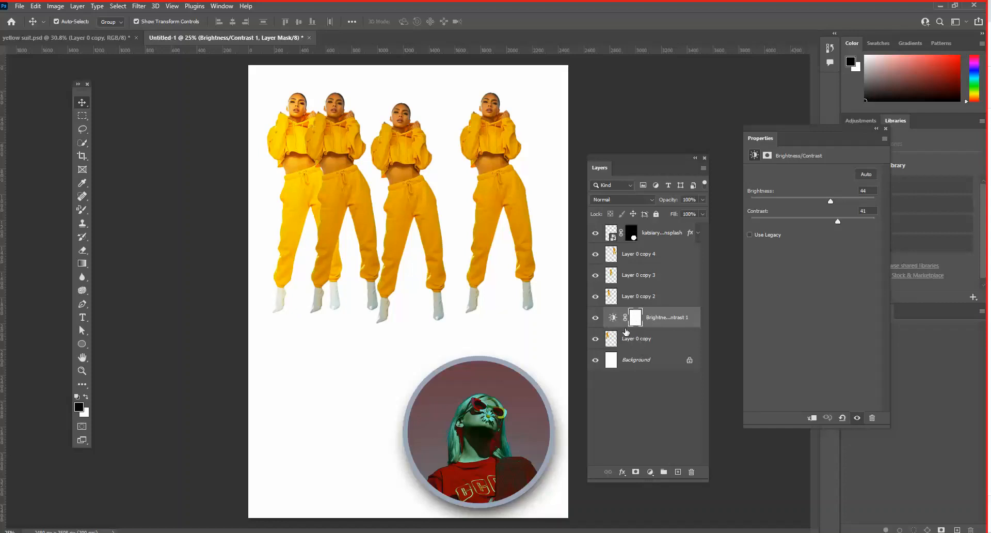
pyautogui.moveTo(677, 316); pyautogui.dragTo(673, 223)
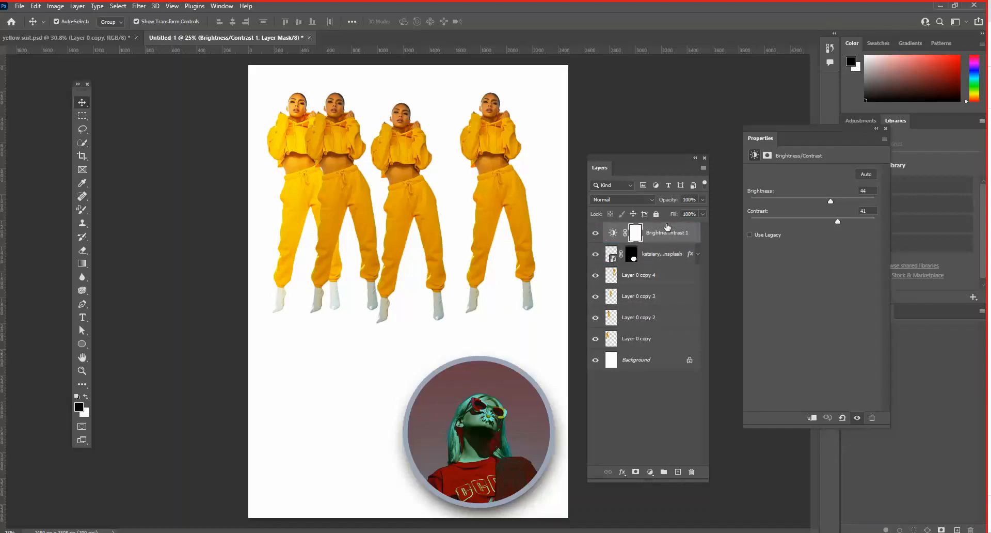
# - Set the adjustment's Brightness to 23 and move the adjustment layer between Layer 0 copy 4 and Layer 0 copy 3
pyautogui.click(614, 234)
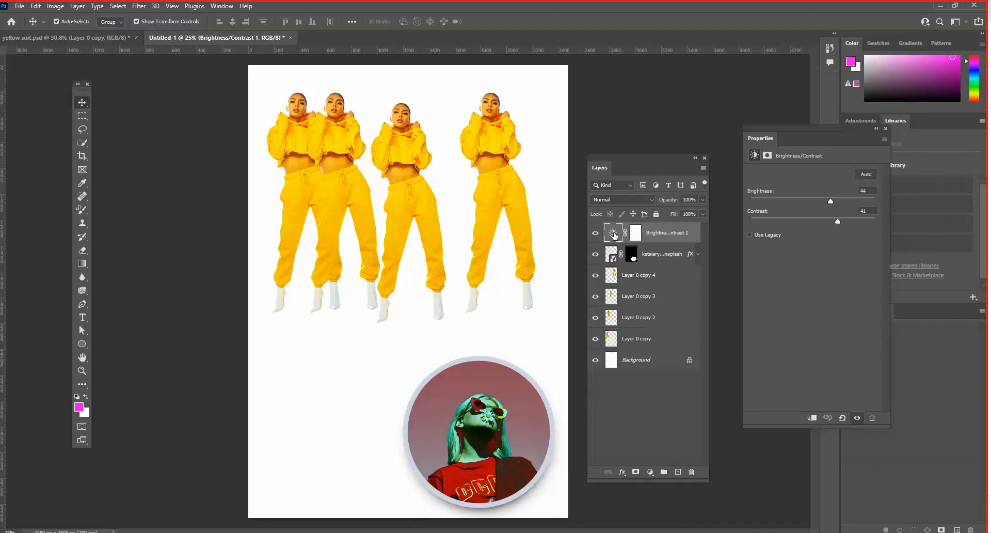
pyautogui.moveTo(808, 198); pyautogui.dragTo(830, 196)
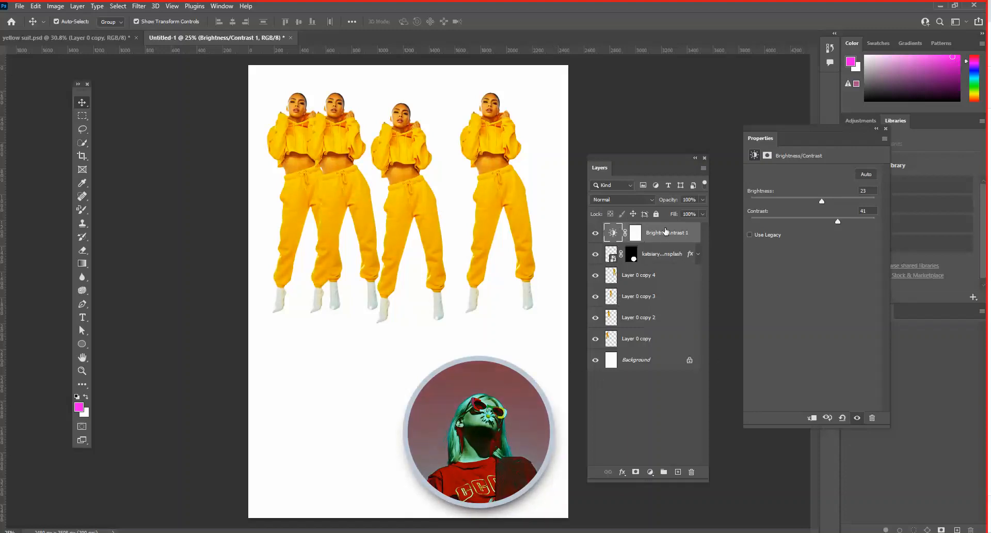
pyautogui.moveTo(665, 235); pyautogui.dragTo(671, 283)
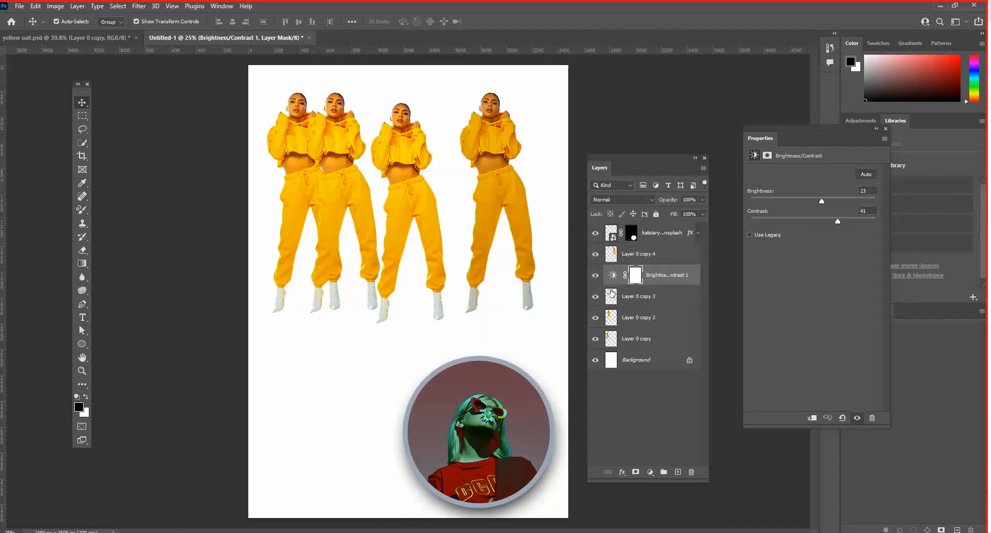
# - Toggle the visibility of Layer 0 copy 3 and the Brightness/Contrast layer to compare which figures the adjustment affects
pyautogui.click(596, 298)
pyautogui.click(597, 298)
pyautogui.click(598, 297)
pyautogui.click(598, 297)
pyautogui.click(595, 277)
pyautogui.click(595, 276)
# - Clip the Brightness/Contrast adjustment to Layer 0 copy 3 with a clipping mask
pyautogui.click(674, 274)
pyautogui.click(704, 169)
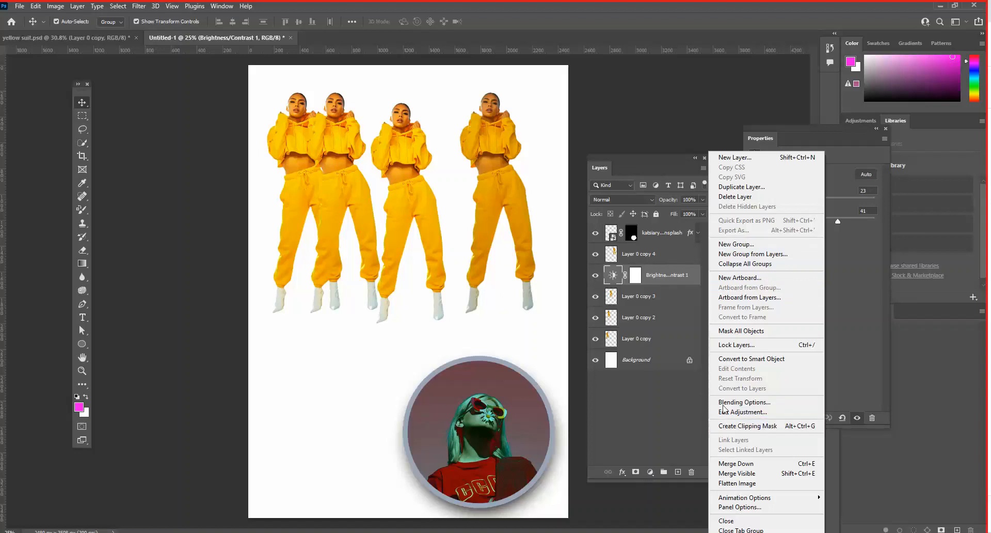
pyautogui.click(665, 275)
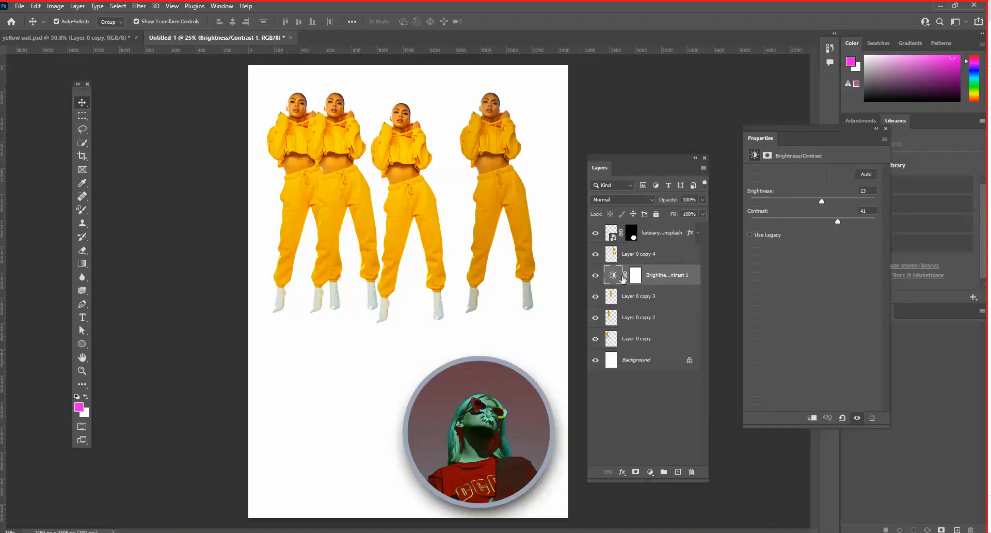
pyautogui.click(596, 297)
pyautogui.rightClick(679, 276)
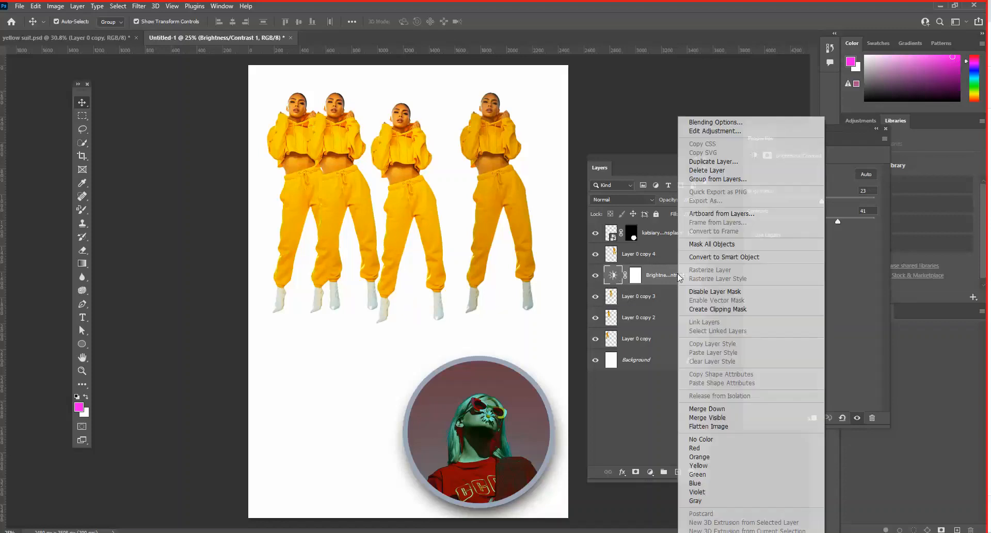
pyautogui.click(732, 310)
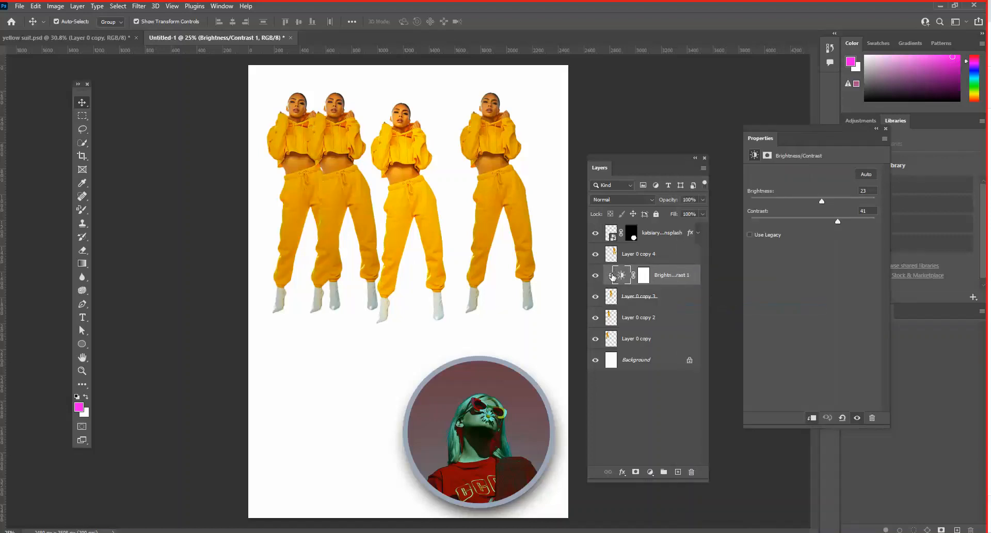
# - Toggle the clipped Brightness/Contrast layer off and on to examine its effect on the Layer 0 copy 3 figure
pyautogui.click(596, 276)
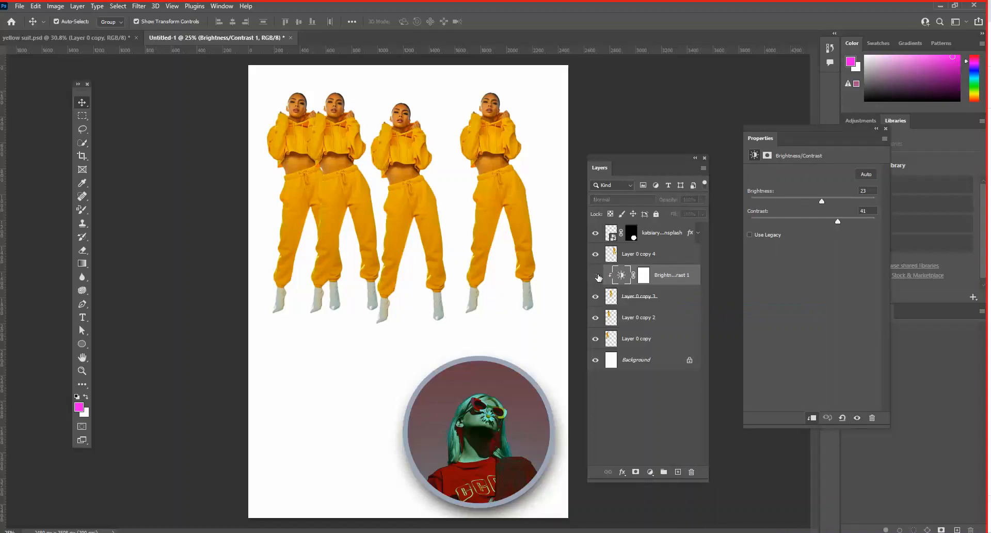
pyautogui.click(599, 277)
pyautogui.click(599, 276)
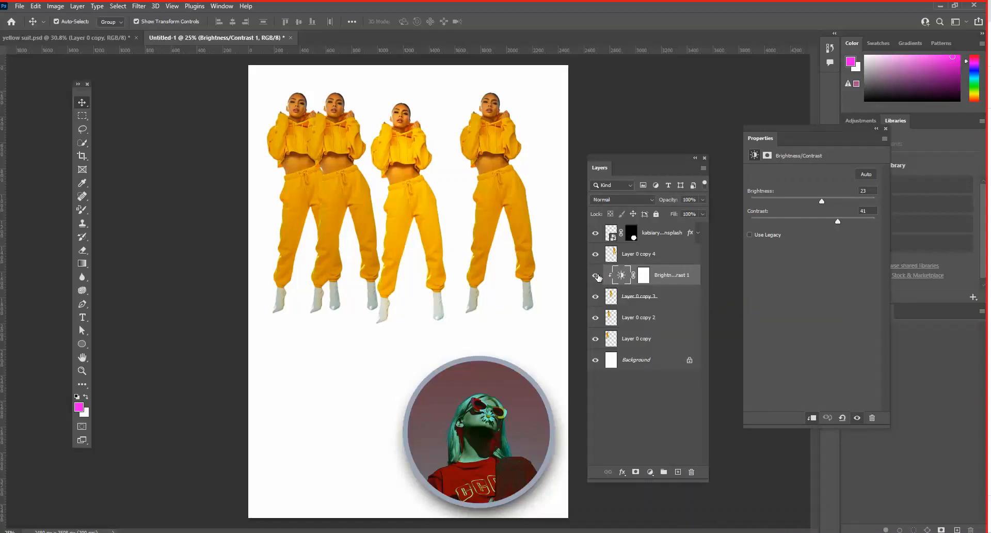
pyautogui.click(599, 278)
pyautogui.click(600, 278)
# - Deselect all layers, add a Gradient Map adjustment at the top of the layer stack, and reposition the layer list
pyautogui.moveTo(619, 165); pyautogui.dragTo(618, 127)
pyautogui.click(607, 359)
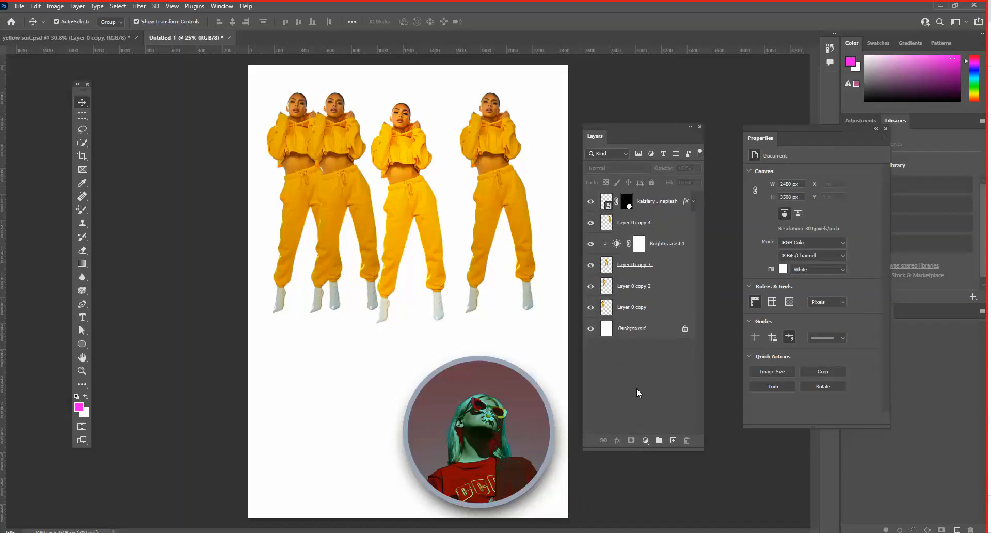
pyautogui.click(645, 440)
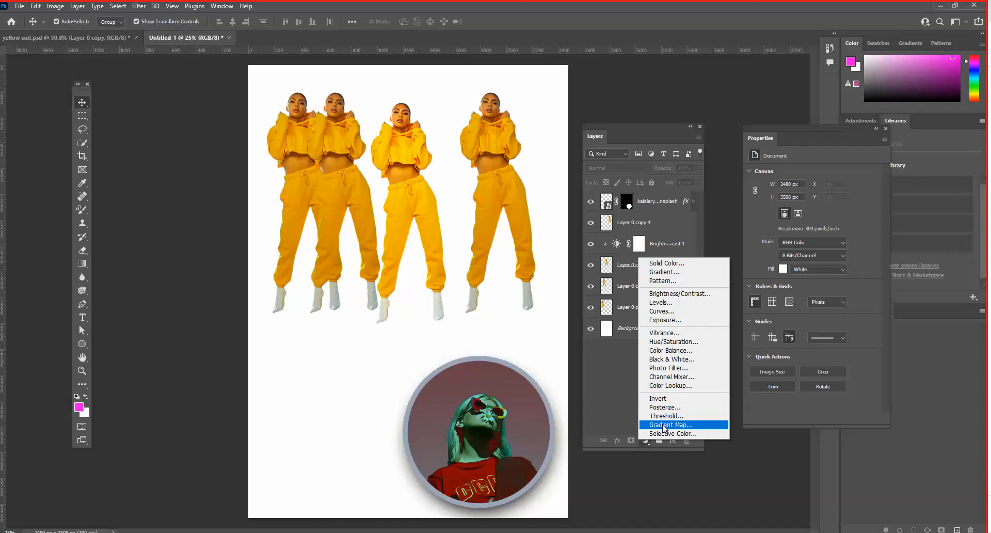
pyautogui.click(663, 425)
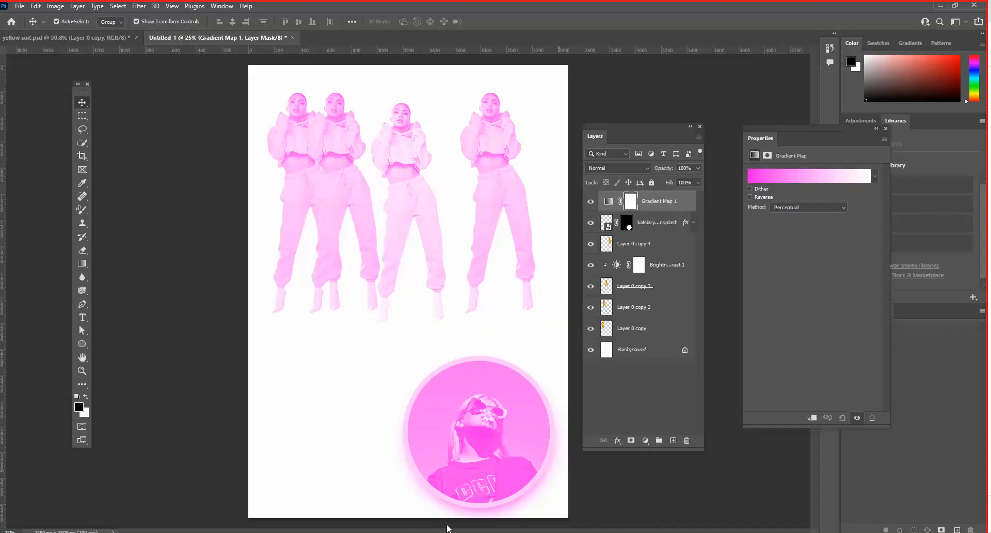
pyautogui.moveTo(591, 125); pyautogui.dragTo(565, 116)
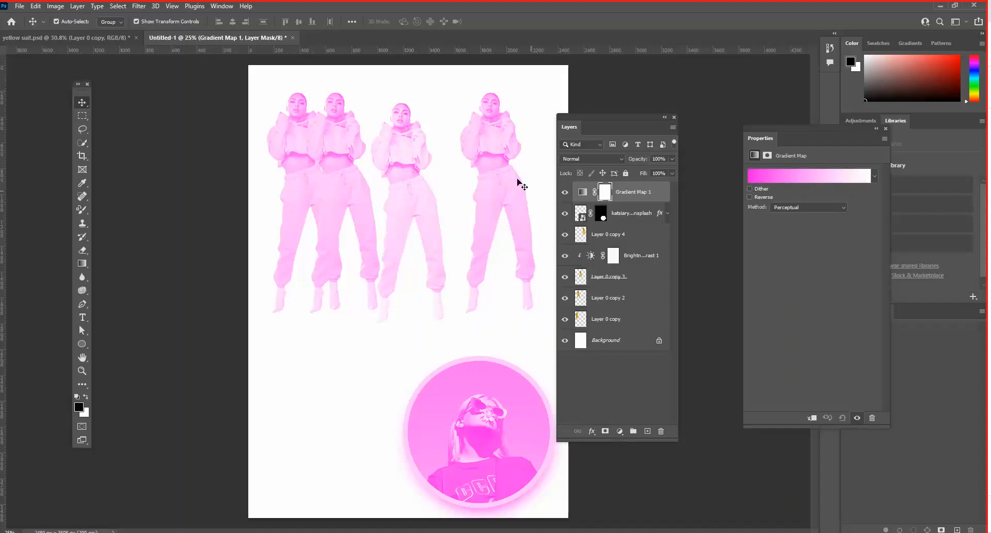
# - Edit the gradient map's gradient and set its start stop at location 0% to blue 3b42c4
pyautogui.click(760, 176)
pyautogui.moveTo(517, 89); pyautogui.dragTo(681, 97)
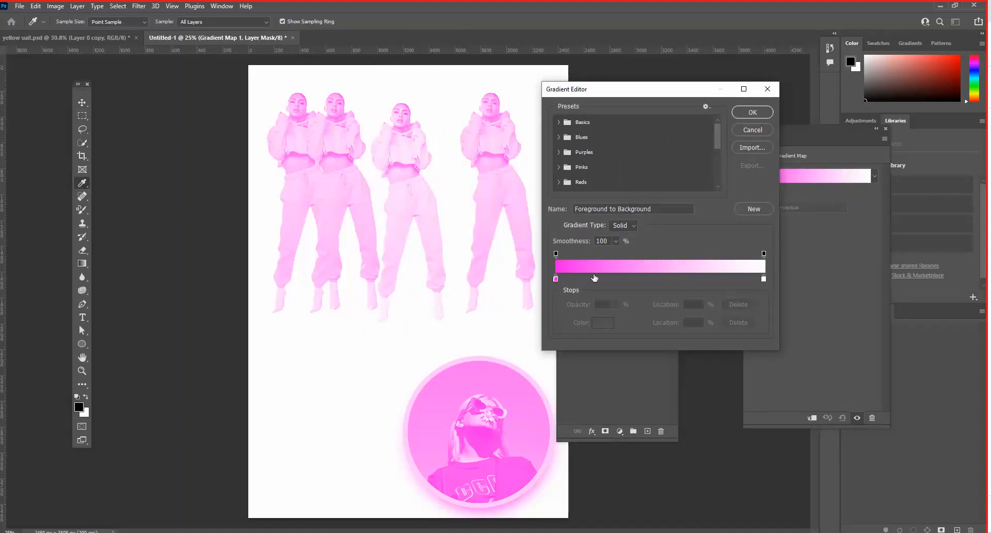
pyautogui.click(557, 279)
pyautogui.click(603, 323)
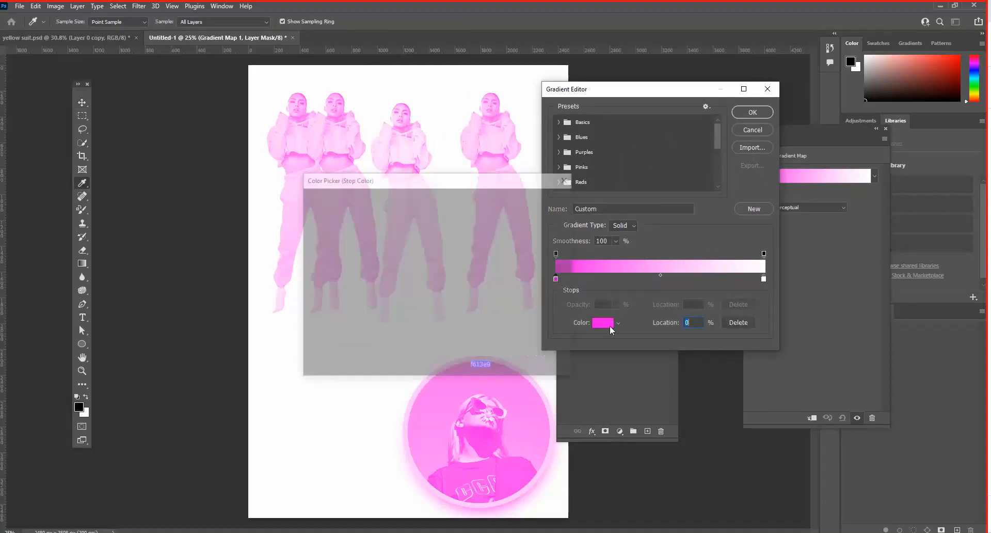
pyautogui.click(448, 246)
pyautogui.click(408, 241)
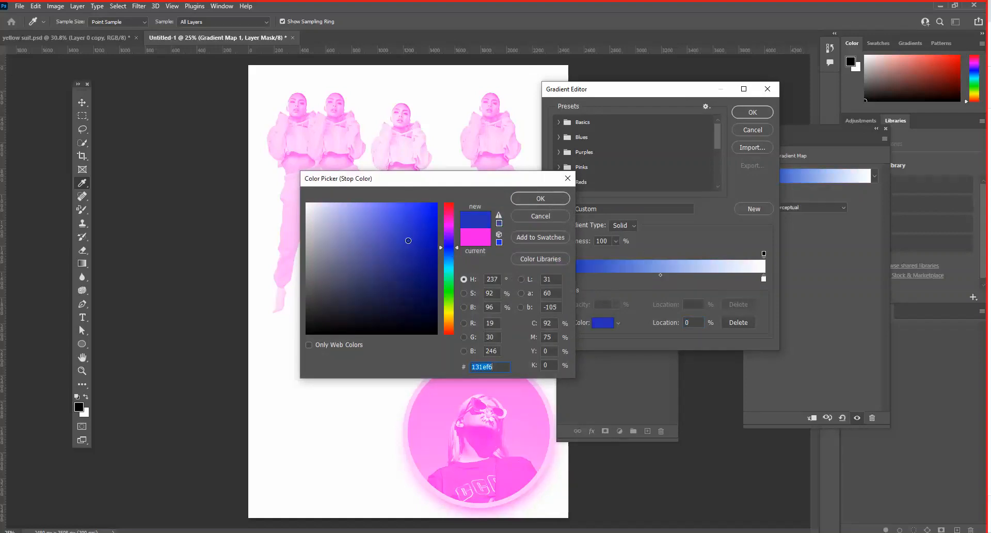
pyautogui.click(398, 233)
pyautogui.moveTo(407, 181); pyautogui.dragTo(322, 205)
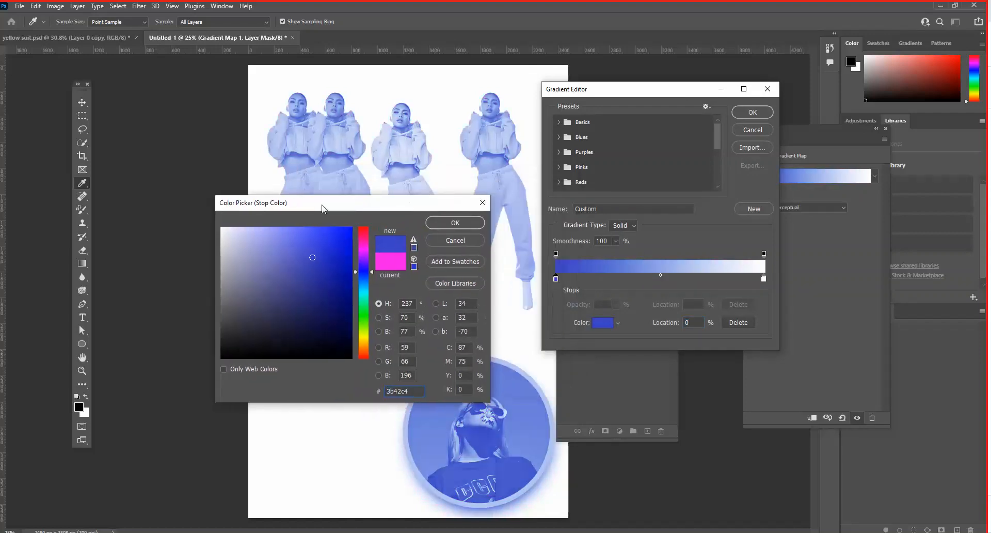
pyautogui.click(448, 224)
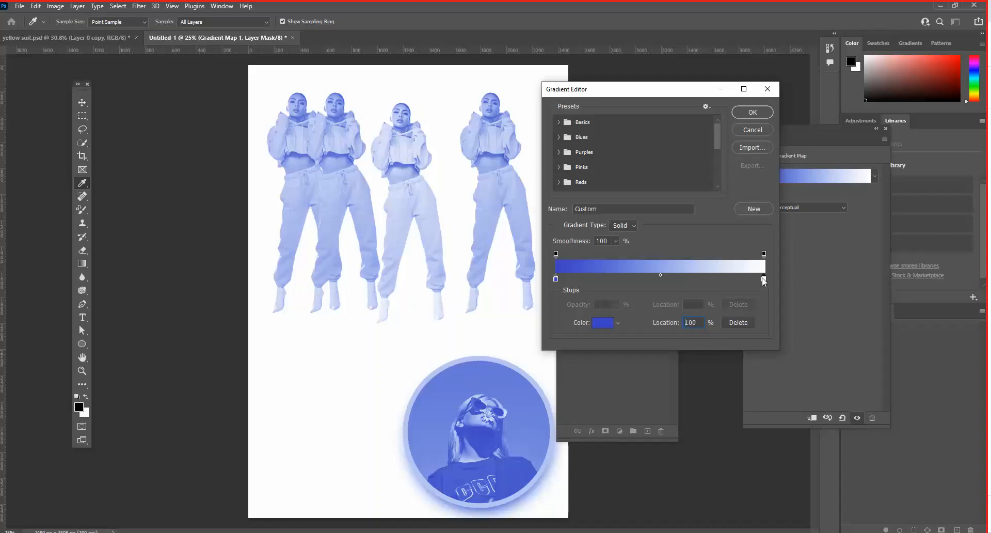
# - Set the gradient's end stop at location 100% to red e03333, and resample its colour from the gradient's purple middle
pyautogui.click(764, 280)
pyautogui.doubleClick(764, 279)
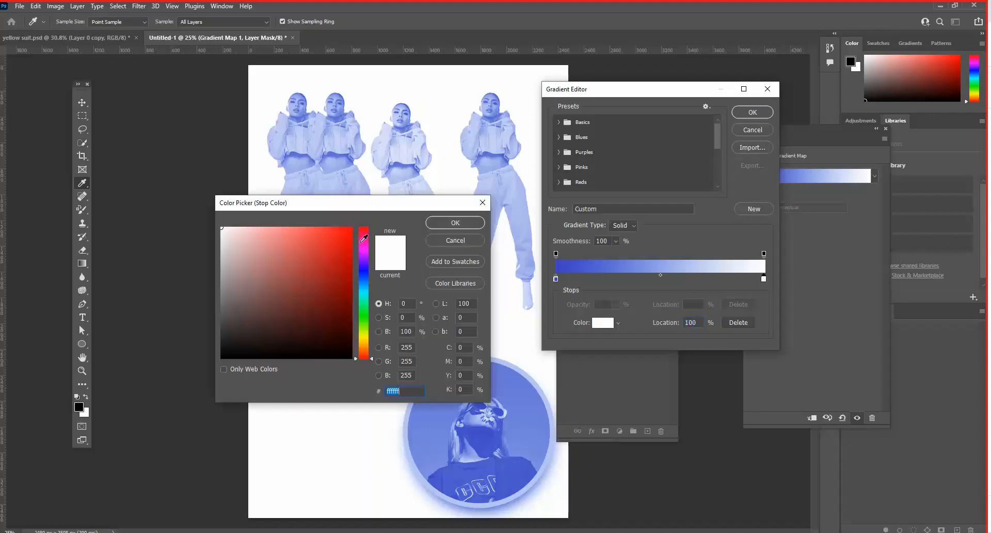
pyautogui.click(323, 243)
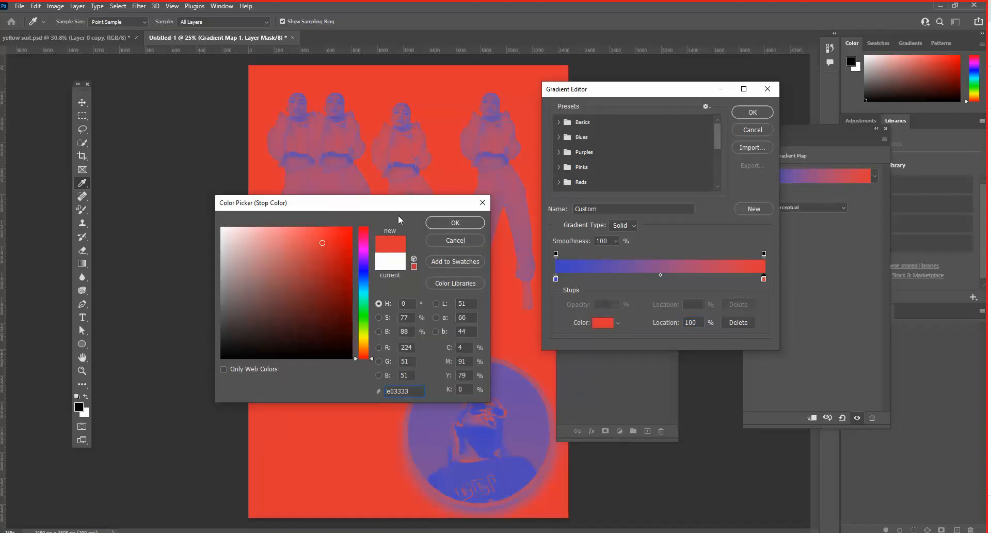
pyautogui.moveTo(397, 206); pyautogui.dragTo(303, 220)
pyautogui.click(364, 238)
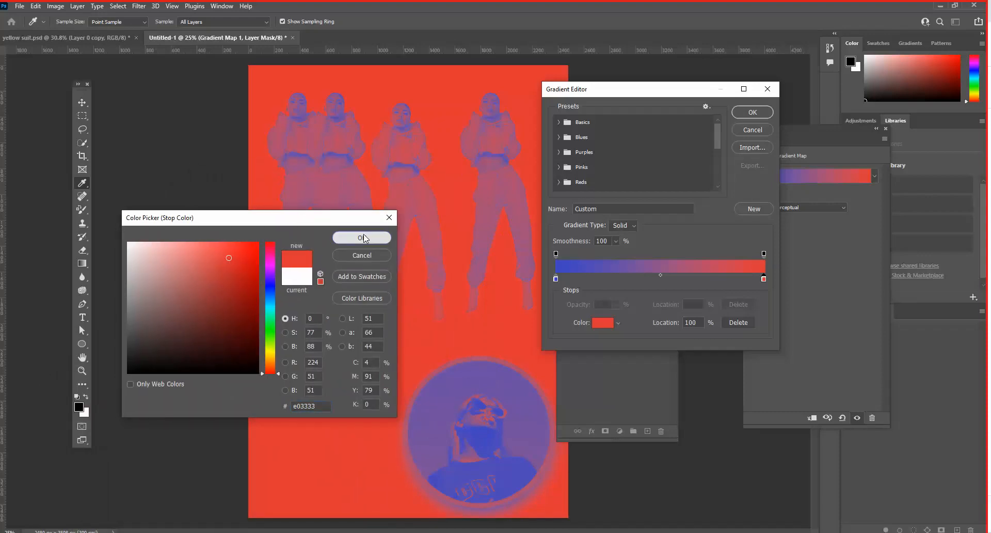
pyautogui.click(618, 266)
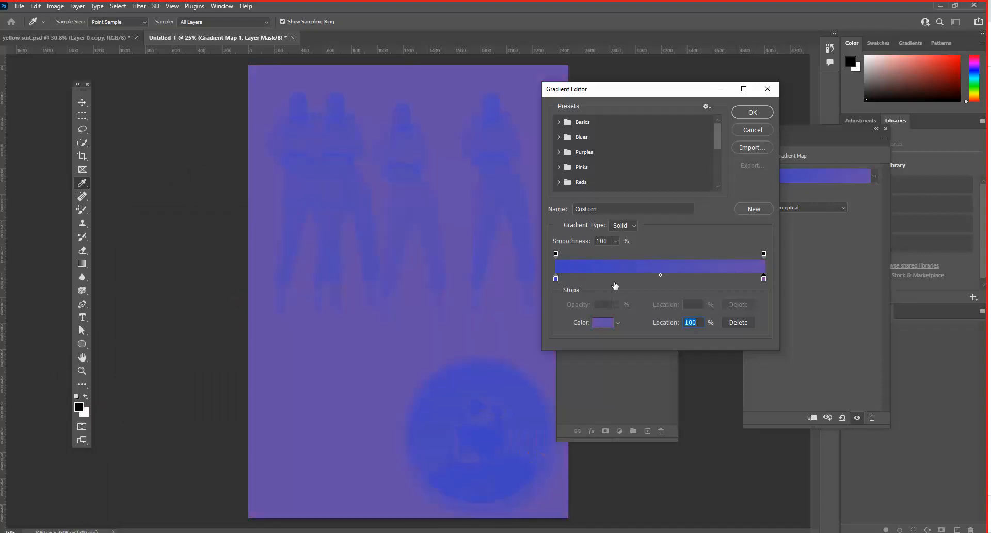
# - Add a colour stop at location 26% to the gradient map's gradient, set it to pink dd22a6, and apply the gradient
pyautogui.click(612, 278)
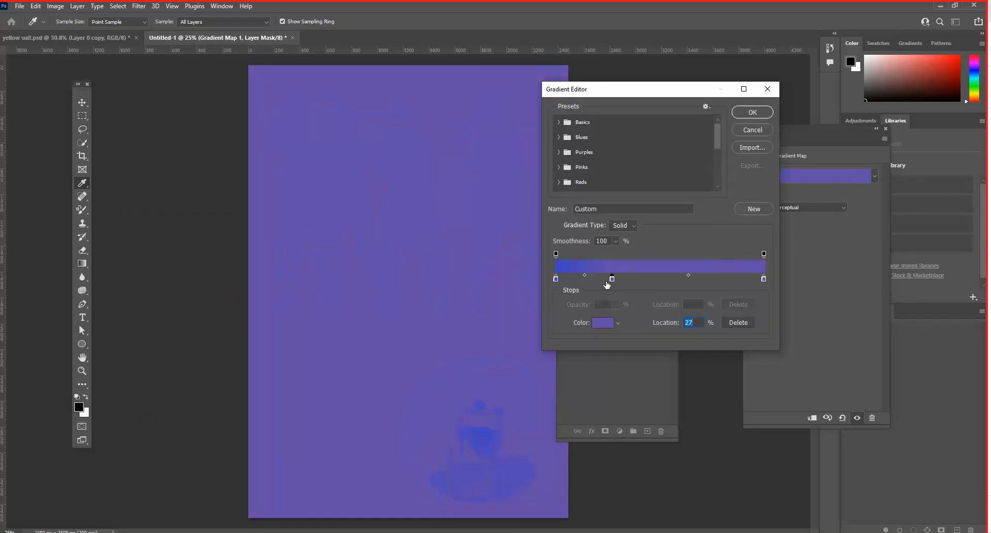
pyautogui.press('Delete')
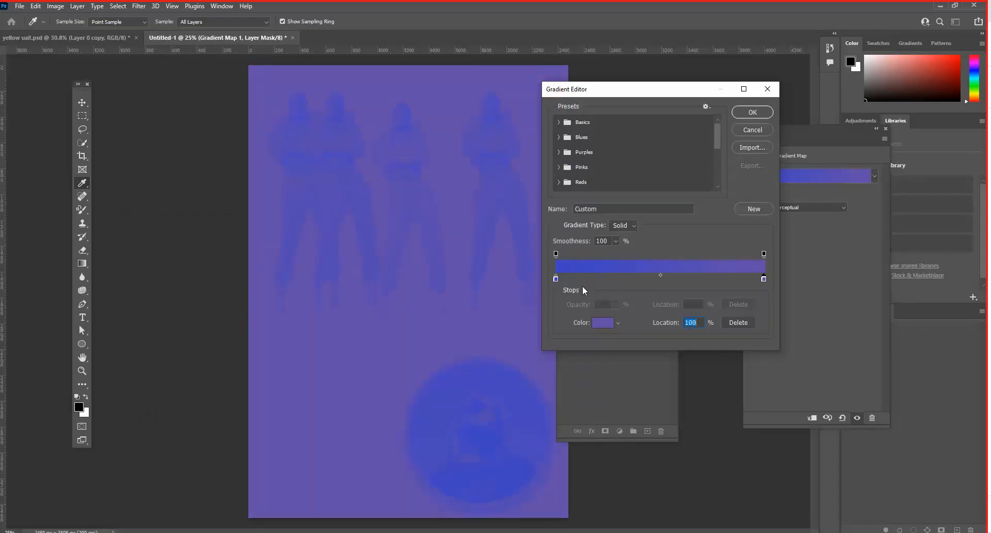
pyautogui.click(609, 278)
pyautogui.doubleClick(610, 278)
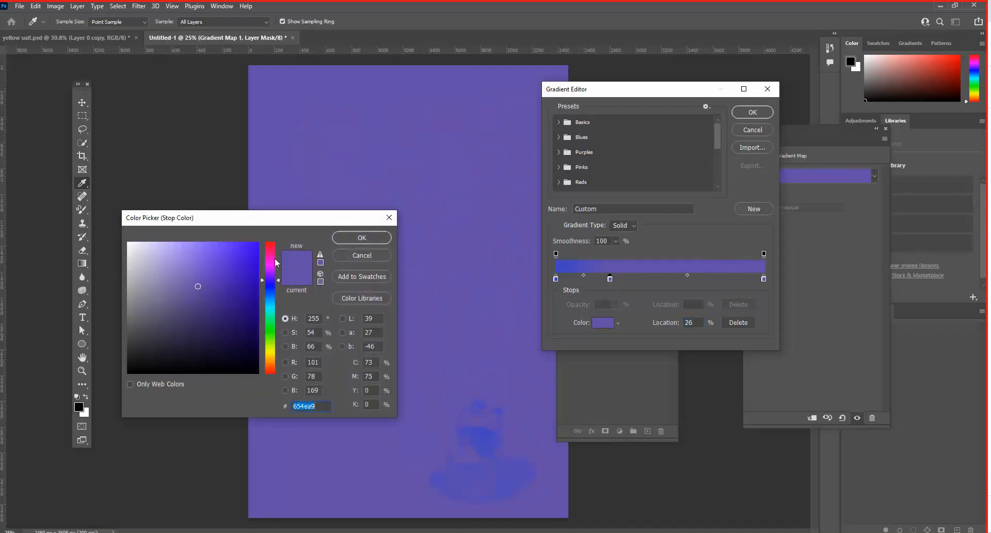
pyautogui.click(270, 257)
pyautogui.click(240, 260)
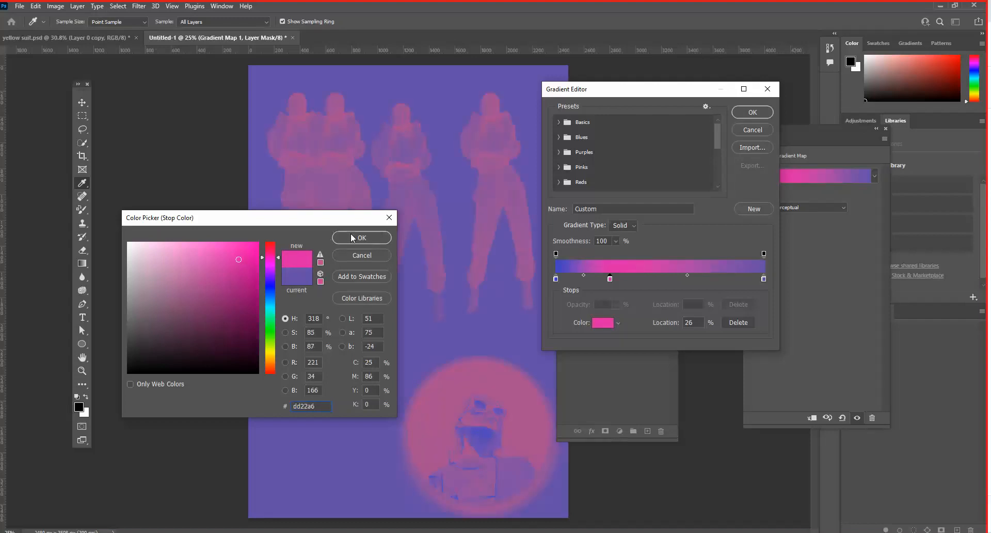
pyautogui.click(352, 239)
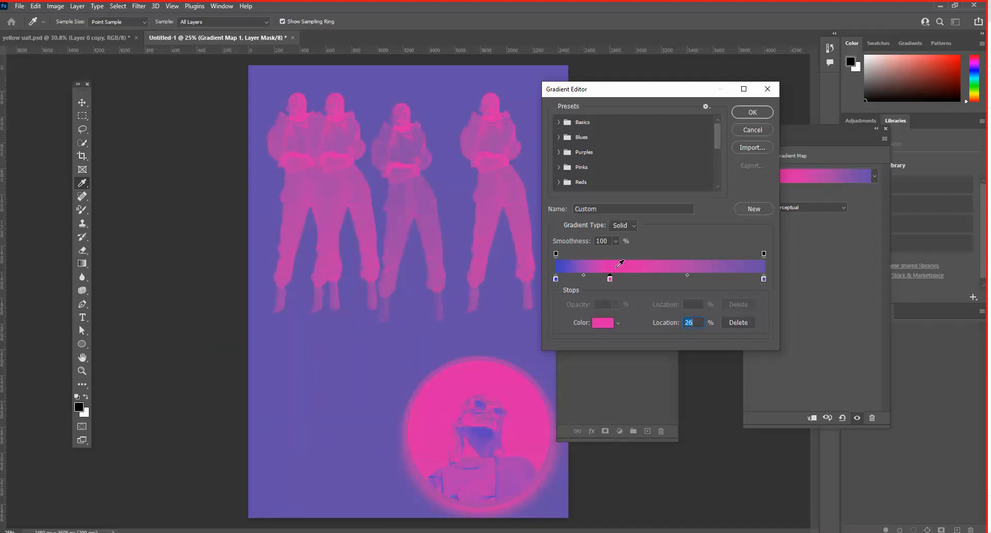
pyautogui.click(744, 113)
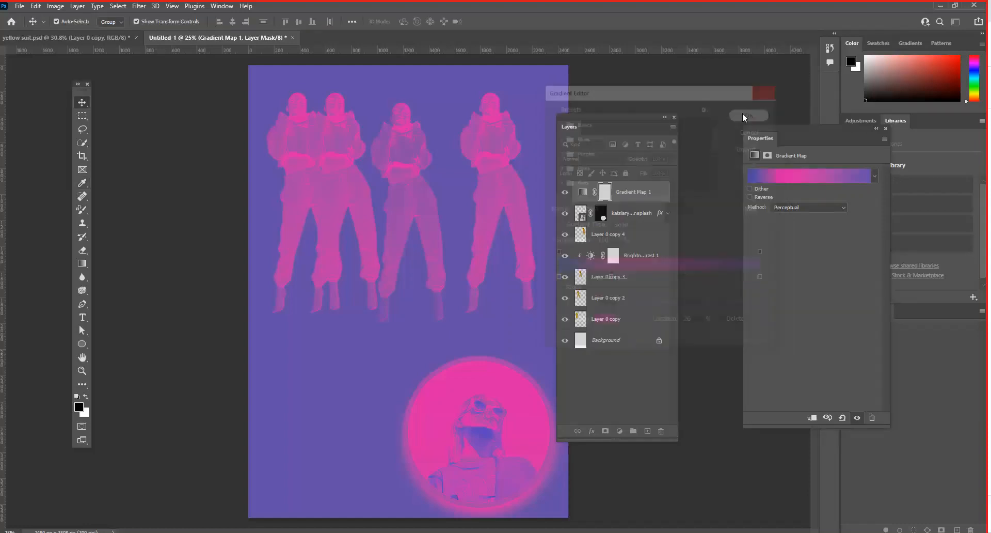
# - Preview the gradient map off and on, and try moving it directly above Layer 0 copy 3
pyautogui.click(565, 192)
pyautogui.click(566, 192)
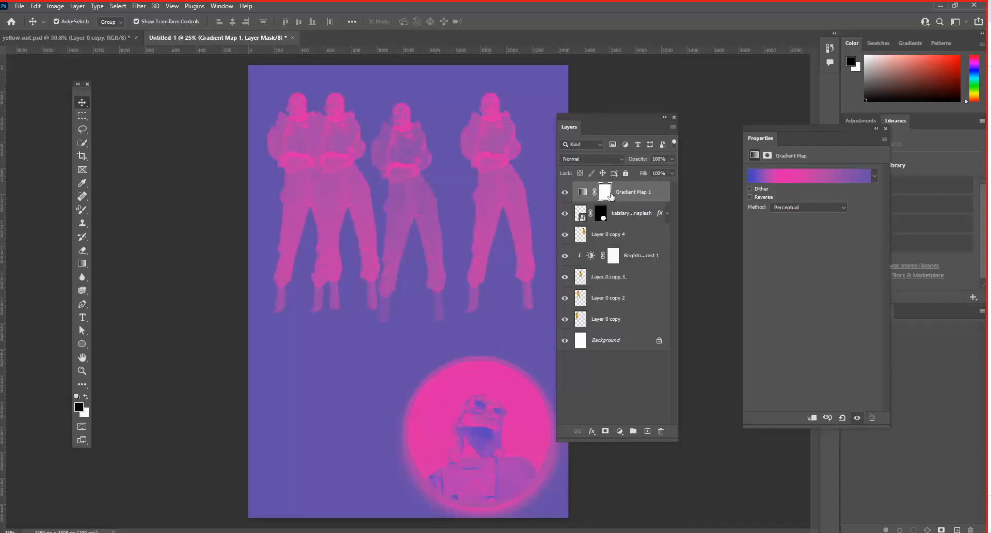
pyautogui.moveTo(632, 194); pyautogui.dragTo(644, 264)
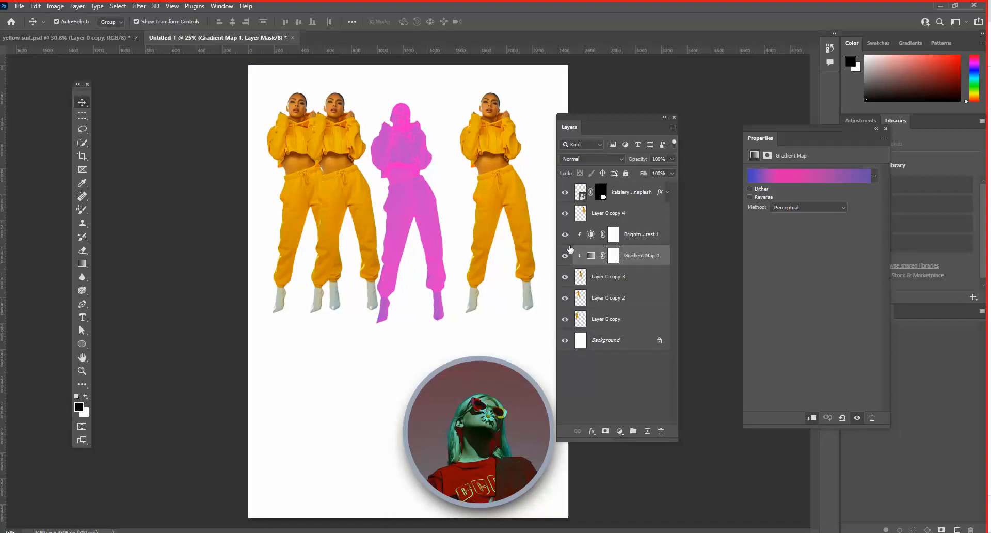
pyautogui.hotkey('ctrl', 'z')
# - Move the Gradient Map layer directly above Layer 0 copy and clip it to that figure
pyautogui.moveTo(636, 195); pyautogui.dragTo(636, 304)
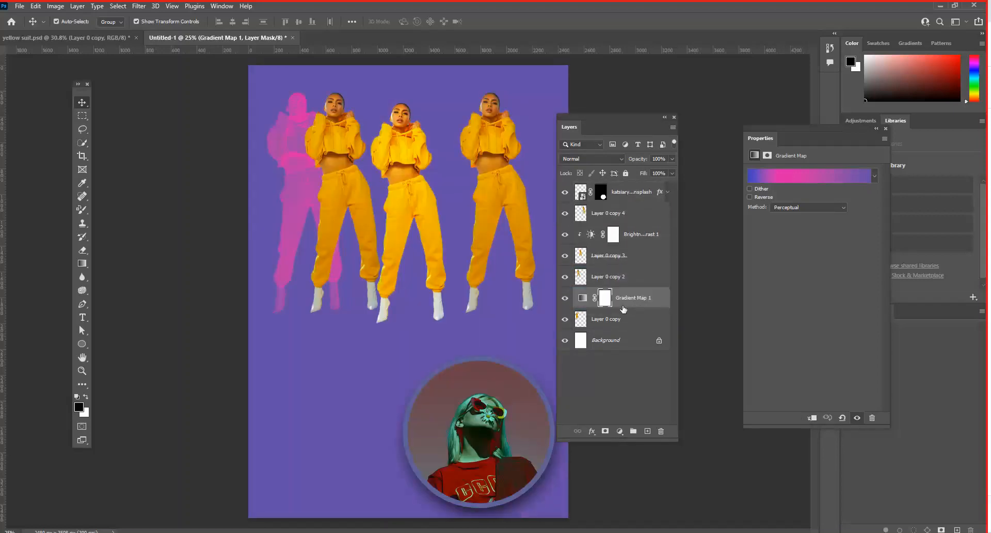
pyautogui.click(566, 298)
pyautogui.click(566, 298)
pyautogui.rightClick(645, 297)
pyautogui.click(684, 309)
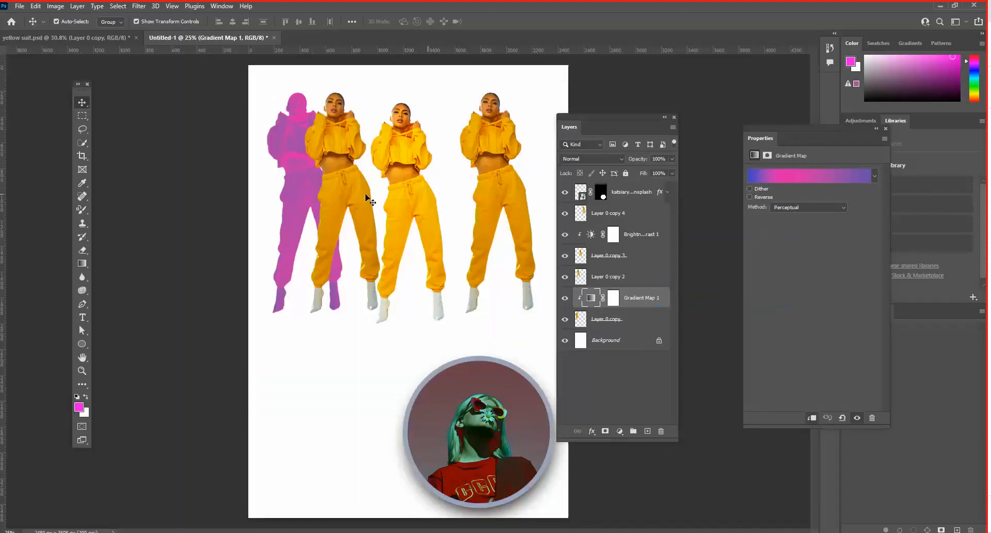
# - Space the four figures evenly in a row, placing Layer 0 copy 2 at about X 644, Y 242 px and copy 4 at X 1635, Y 286 px
pyautogui.moveTo(292, 185)
pyautogui.mouseDown()
pyautogui.moveTo(297, 205)
pyautogui.moveTo(293, 192)
pyautogui.mouseUp()
pyautogui.click(423, 205)
pyautogui.moveTo(424, 202); pyautogui.dragTo(447, 202)
pyautogui.moveTo(350, 197); pyautogui.dragTo(378, 203)
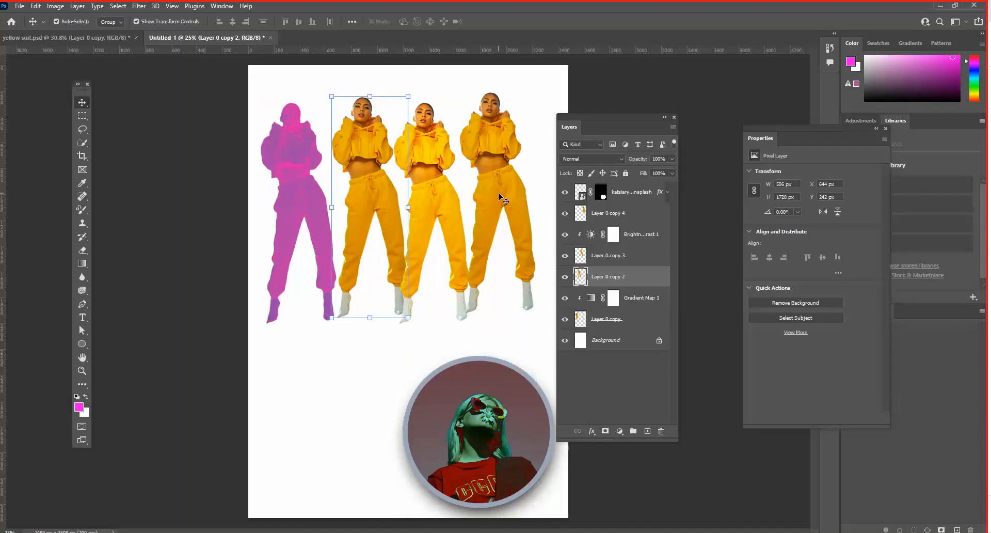
pyautogui.moveTo(499, 195); pyautogui.dragTo(495, 204)
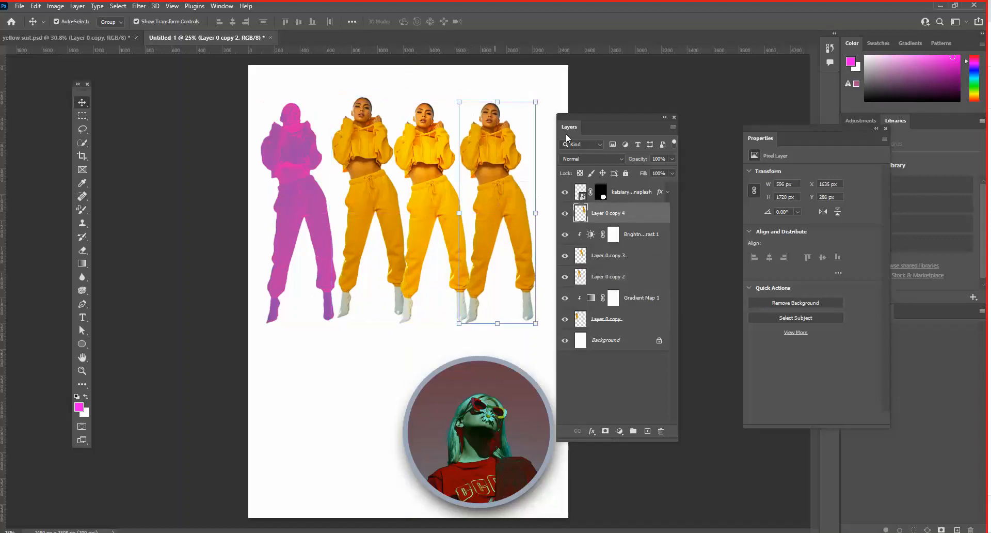
# - Add a Color Lookup adjustment above the circular photo layer and set its 3DLUT file to Soft_Warming.look
pyautogui.click(617, 192)
pyautogui.click(620, 430)
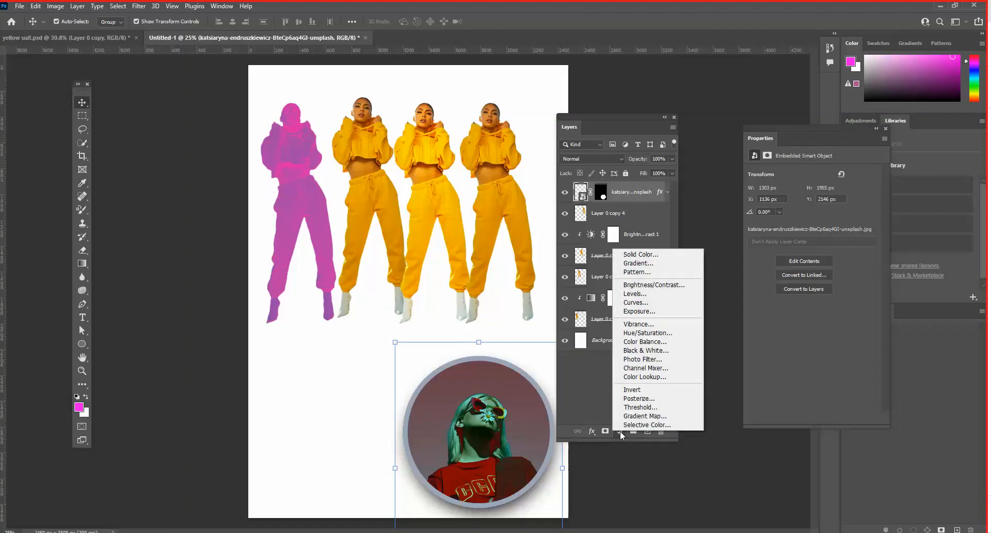
pyautogui.click(631, 377)
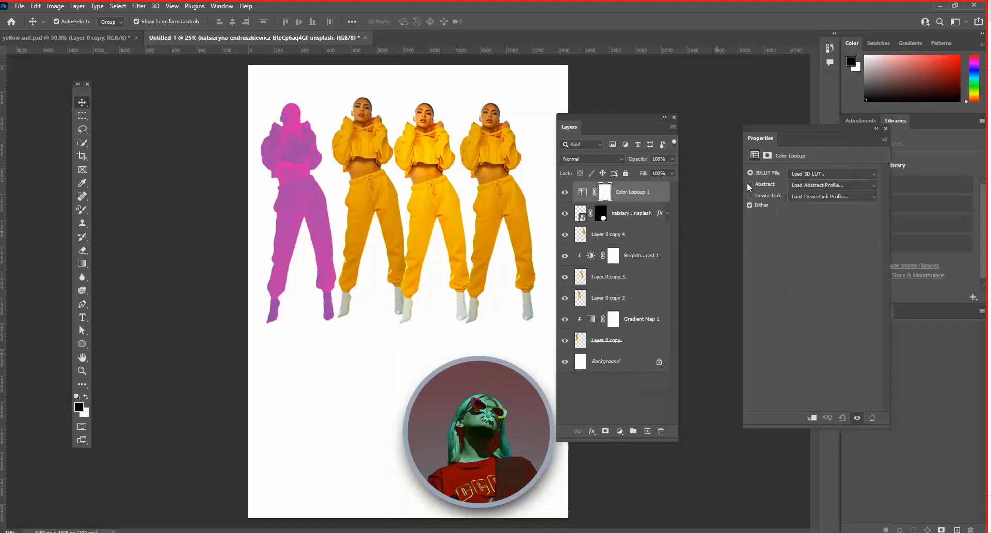
pyautogui.moveTo(770, 125); pyautogui.dragTo(729, 128)
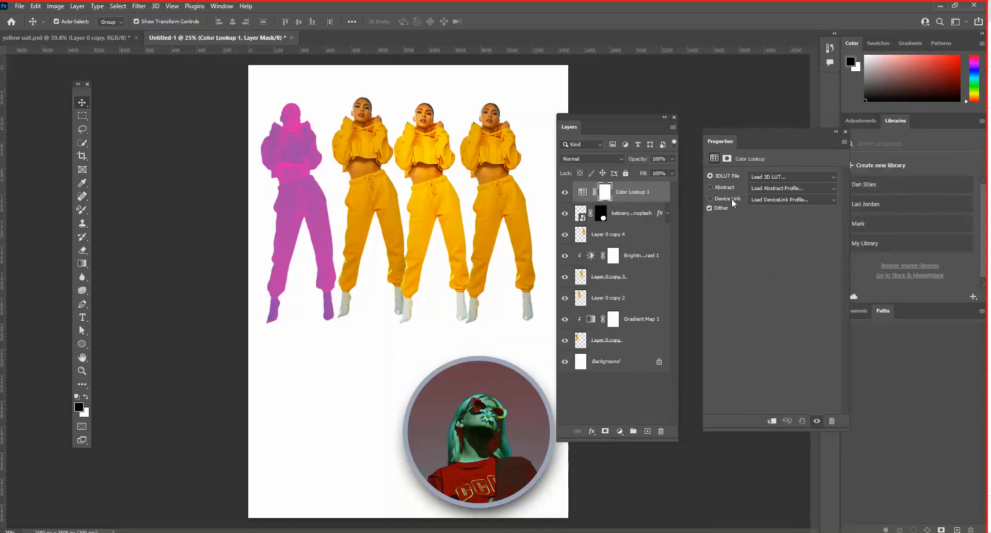
pyautogui.click(810, 177)
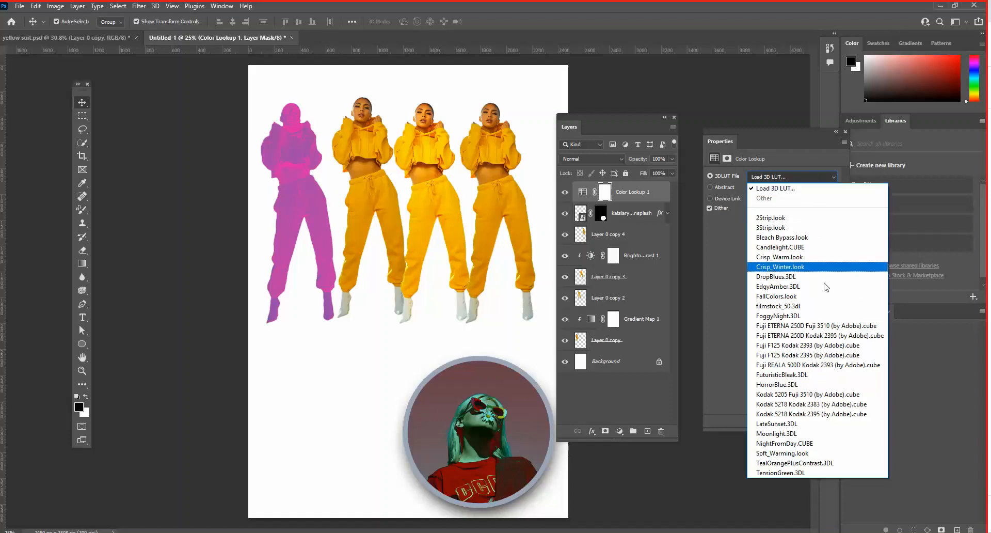
pyautogui.click(805, 453)
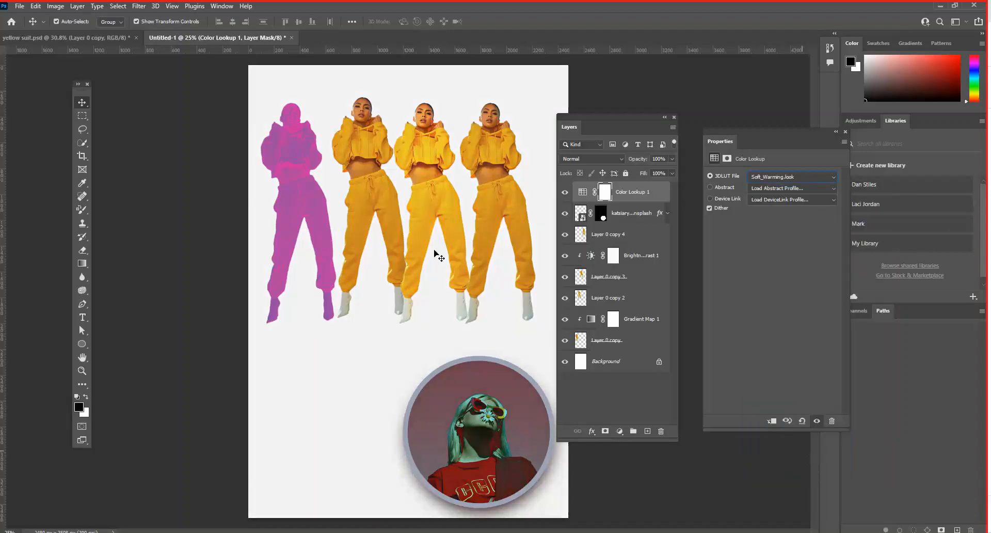
# - Open the Unsplash photo of the woman in the grey jumpsuit from the Selections folder and look at it up close
pyautogui.click(19, 7)
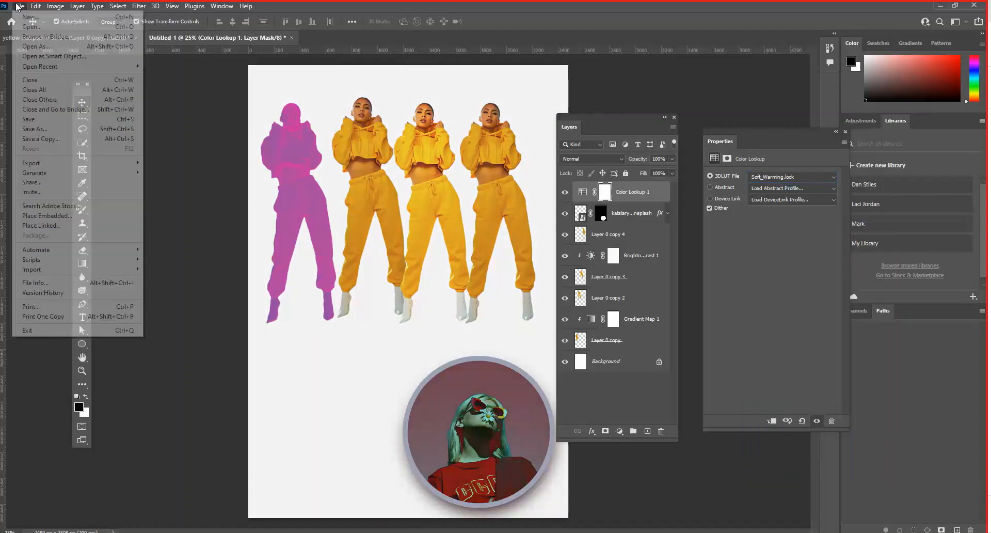
pyautogui.click(442, 173)
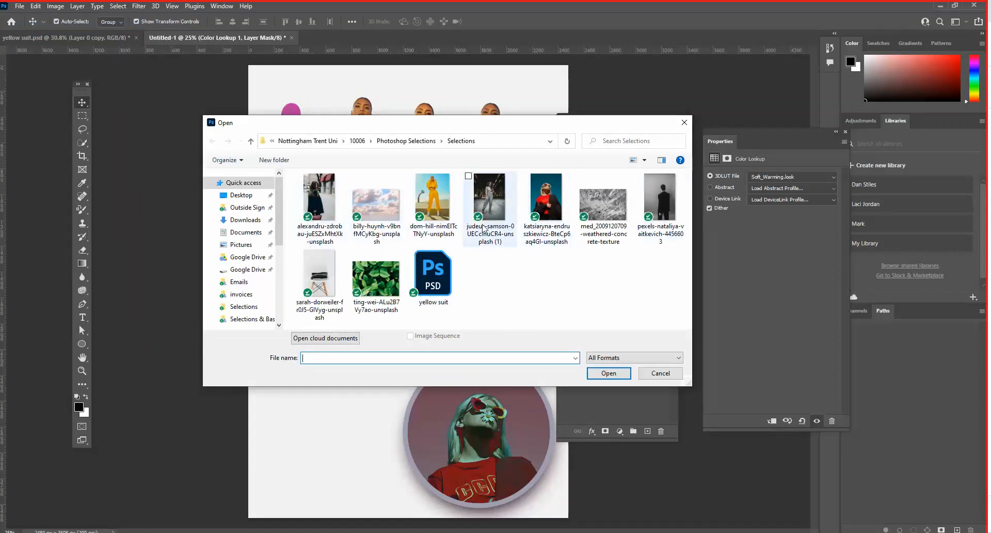
pyautogui.click(499, 204)
pyautogui.click(608, 373)
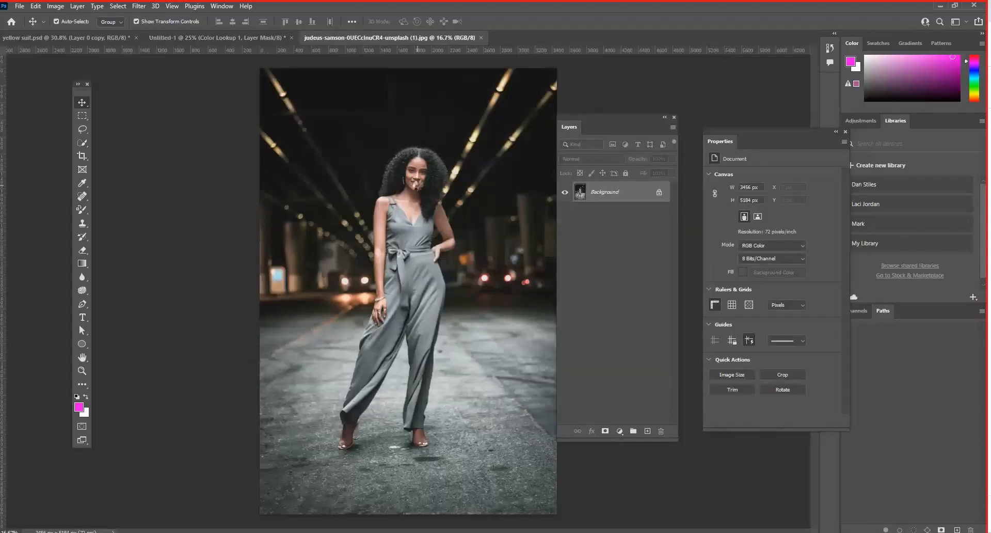
pyautogui.hotkey('ctrl', '+')
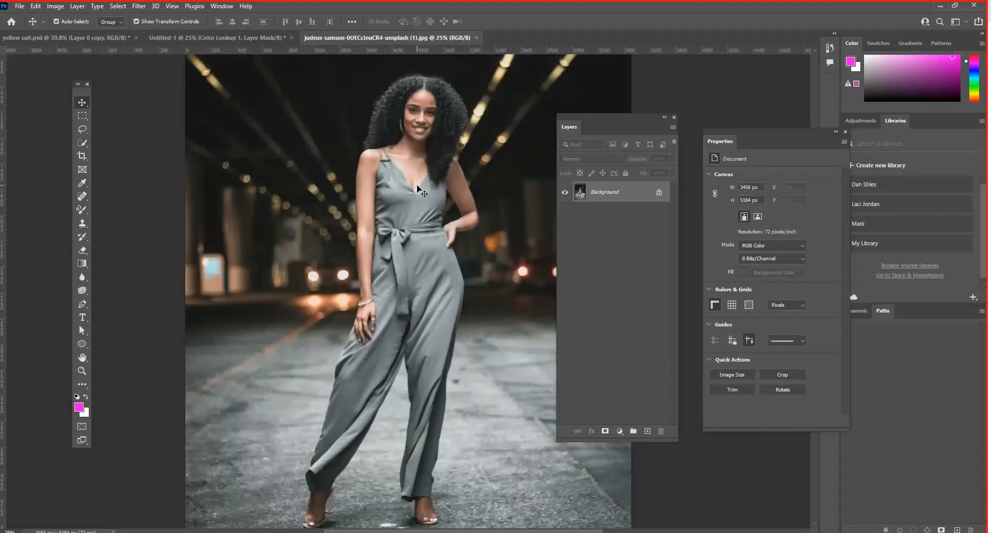
pyautogui.hotkey('ctrl', '-')
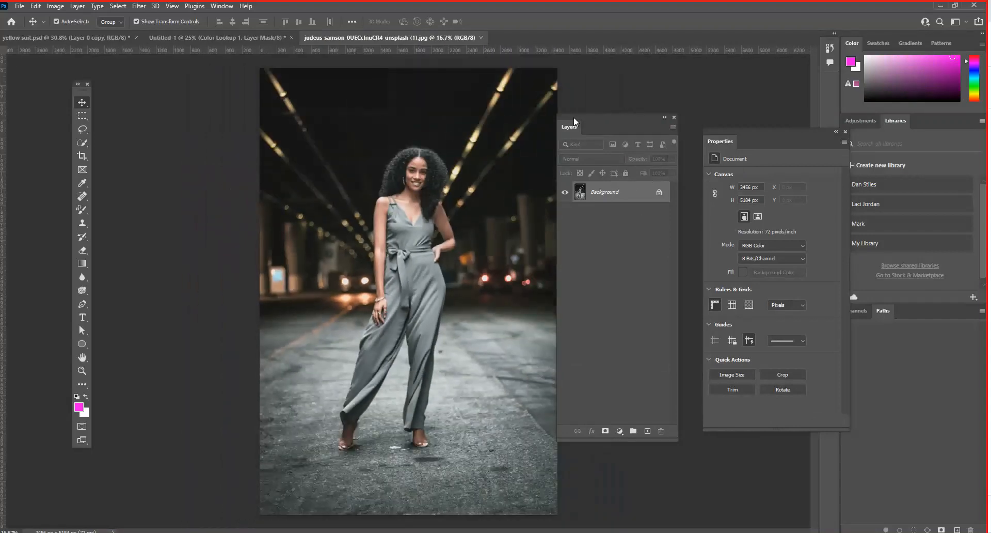
# - Add a Color Lookup adjustment above the jumpsuit photo's Background and set its 3DLUT file to Bleach Bypass.look
pyautogui.moveTo(574, 117); pyautogui.dragTo(588, 103)
pyautogui.click(633, 418)
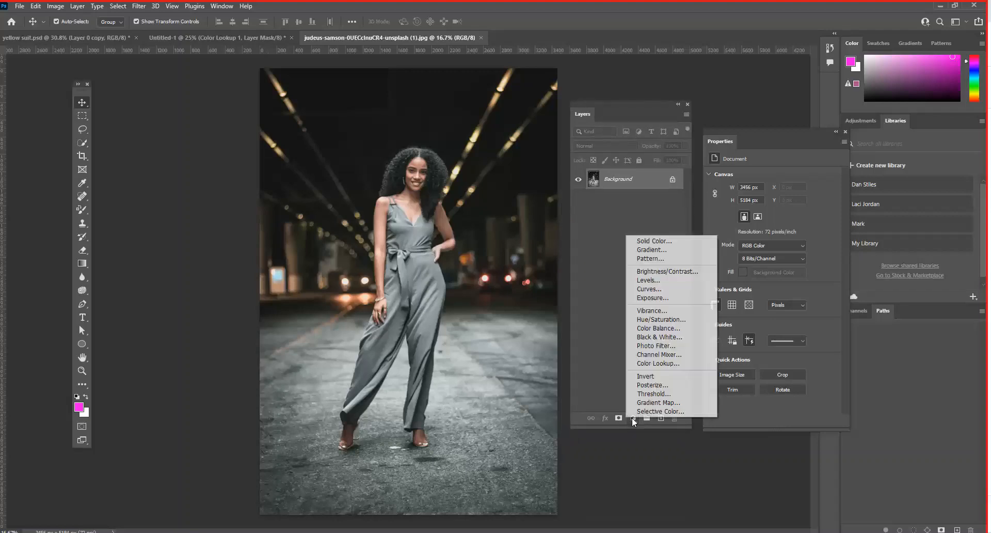
pyautogui.click(644, 363)
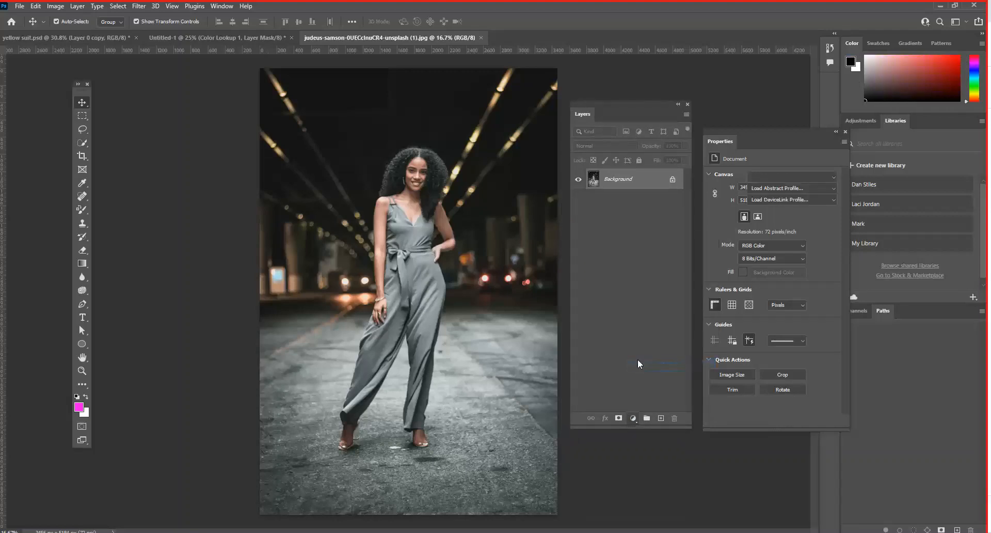
pyautogui.click(776, 177)
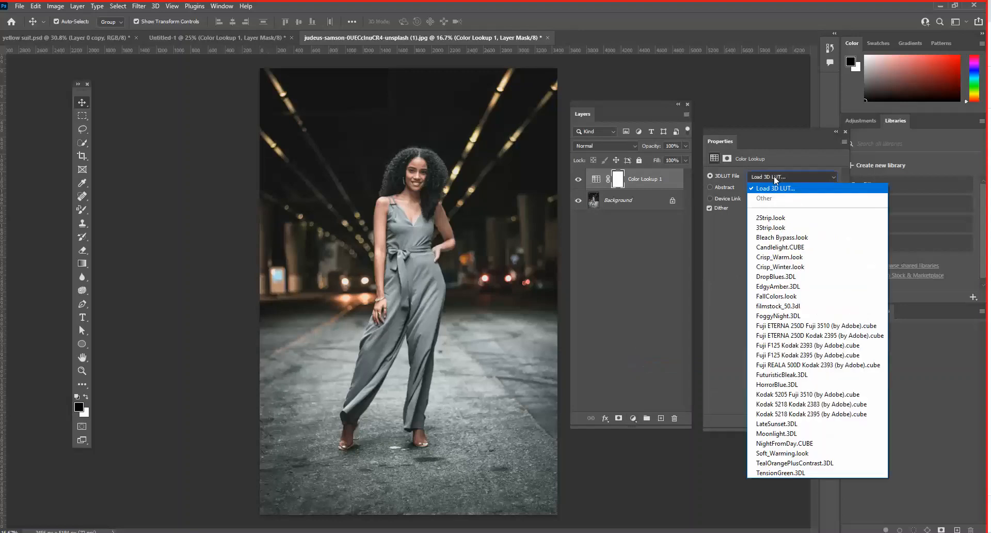
pyautogui.click(788, 237)
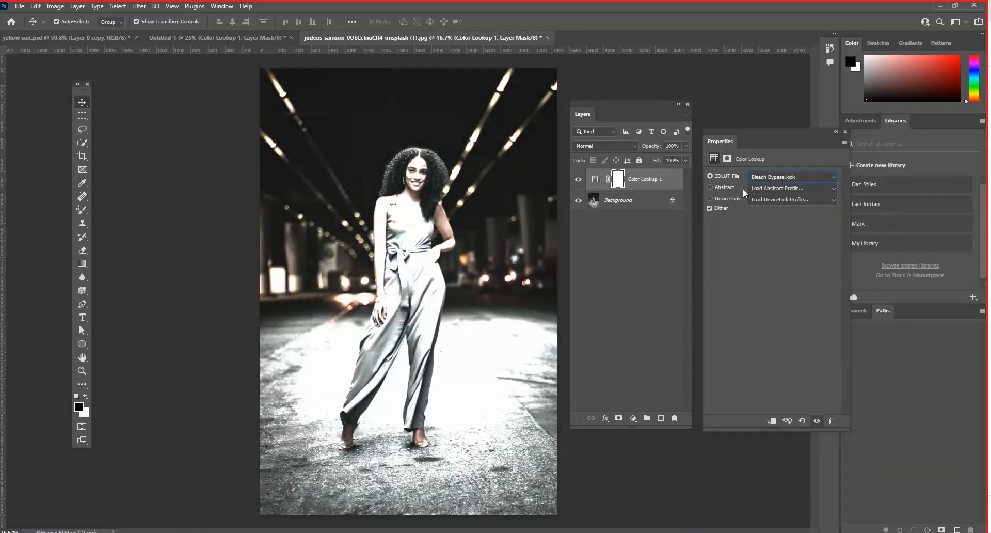
# - Try the Candlelight.CUBE, FallColors.look and Fuji F125 Kodak 2395 LUTs on the jumpsuit photo's Color Lookup
pyautogui.click(798, 178)
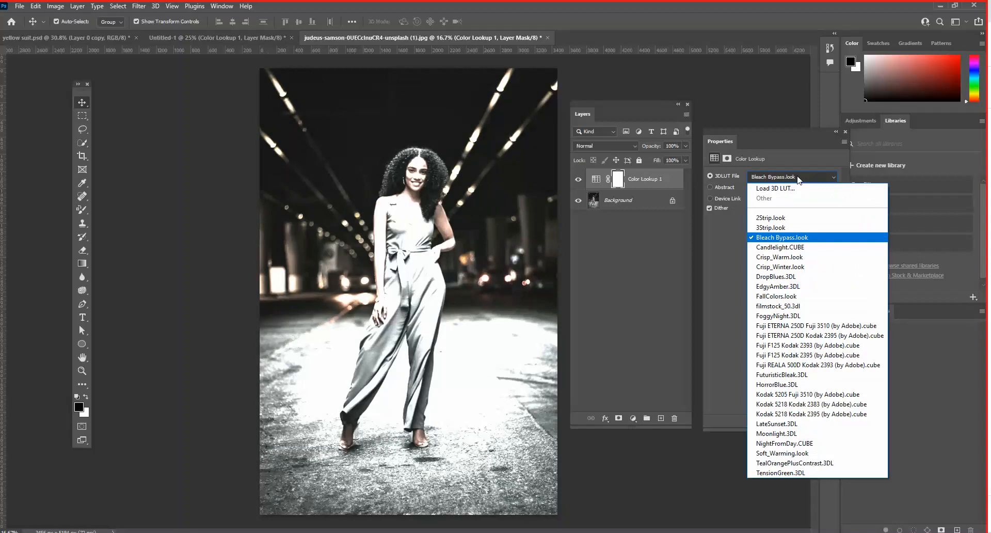
pyautogui.click(800, 247)
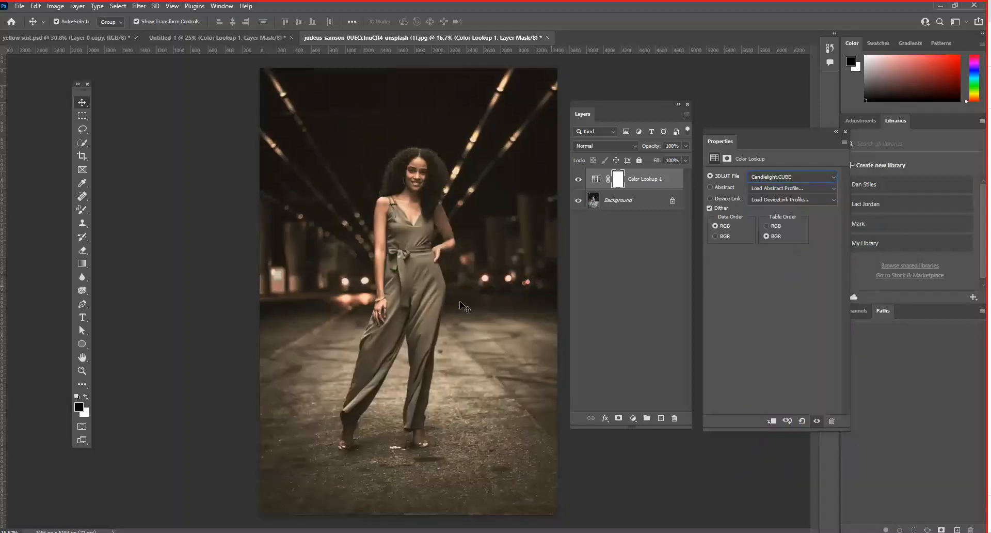
pyautogui.click(795, 176)
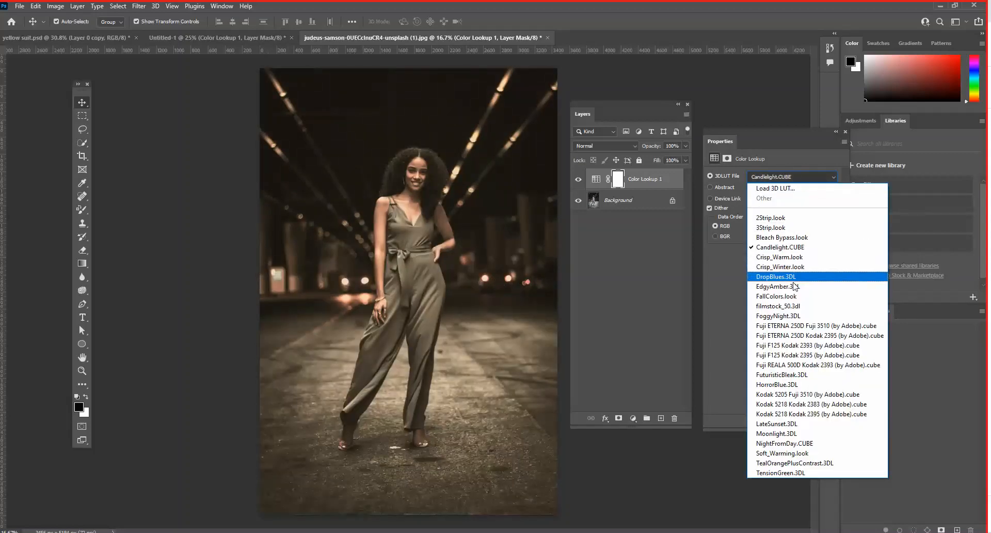
pyautogui.click(793, 296)
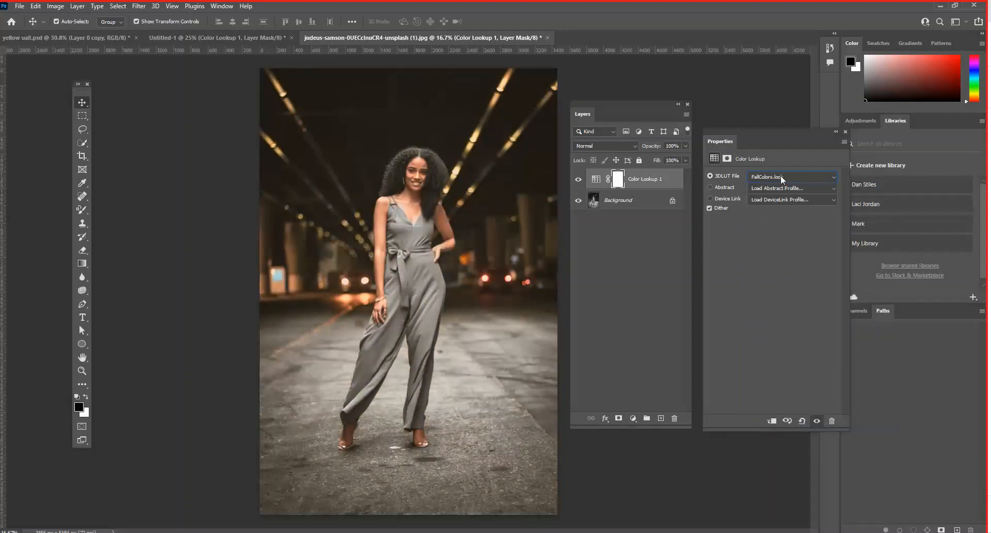
pyautogui.click(782, 177)
pyautogui.click(798, 355)
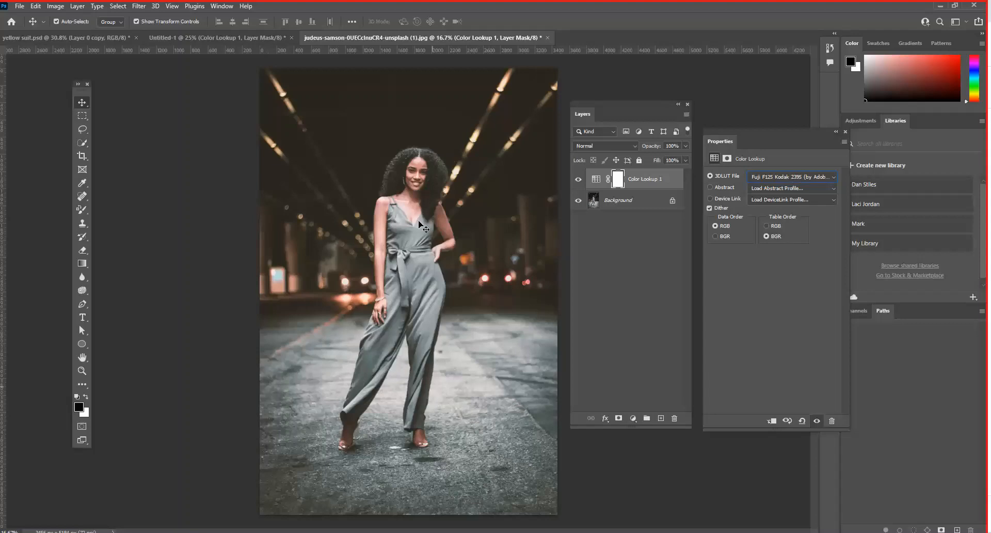
# - Set the jumpsuit photo's Color Lookup to Kodak 5218 Kodak 2383 (by Adobe).cube
pyautogui.click(811, 177)
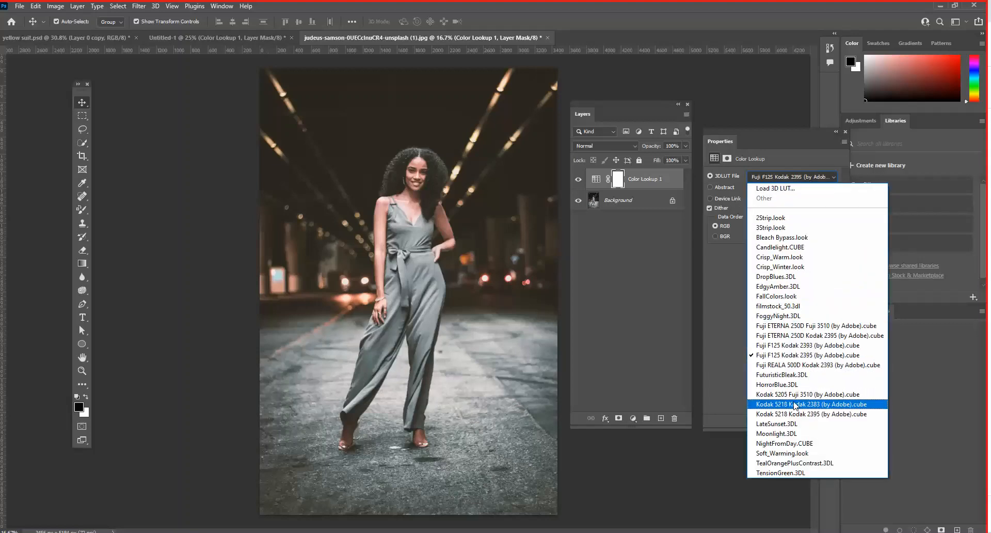
pyautogui.click(797, 405)
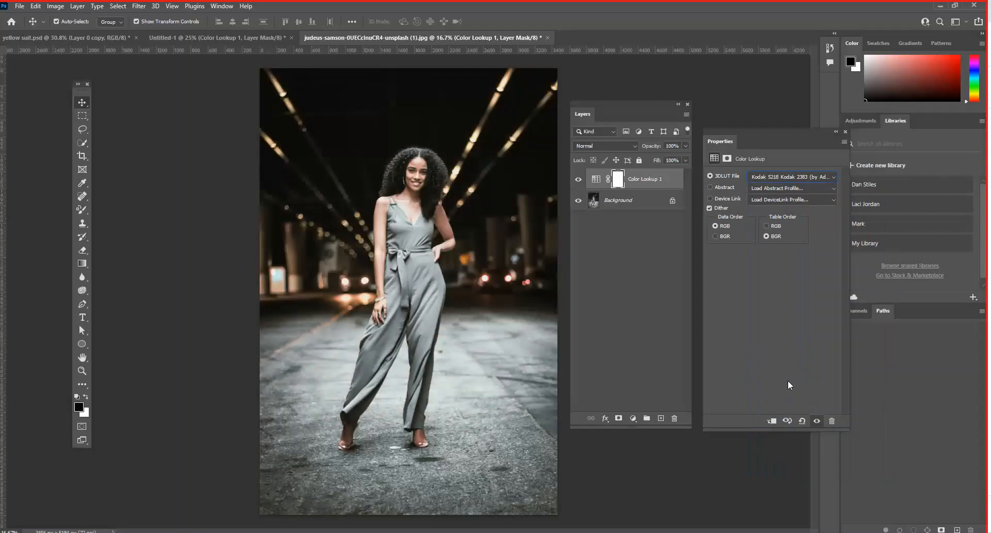
pyautogui.click(633, 419)
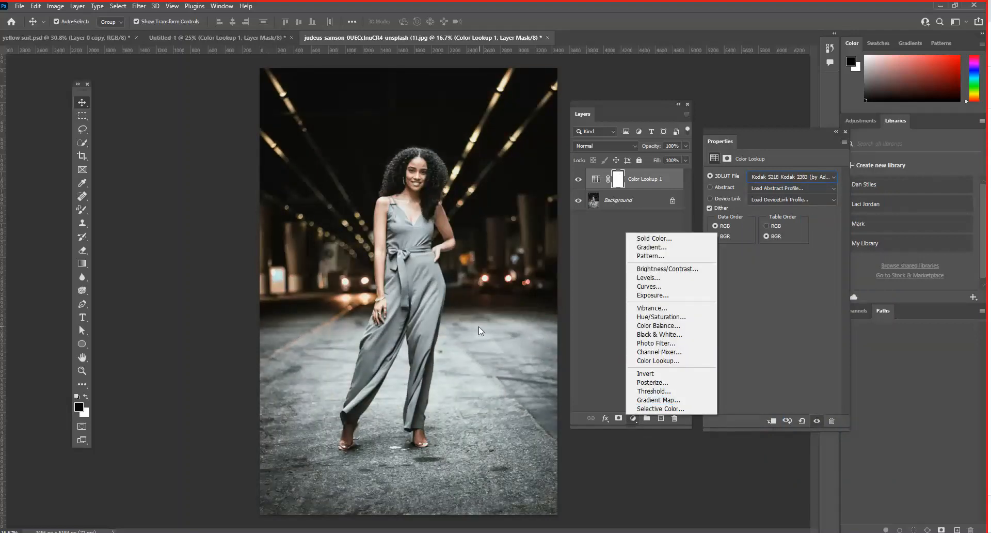
pyautogui.click(493, 334)
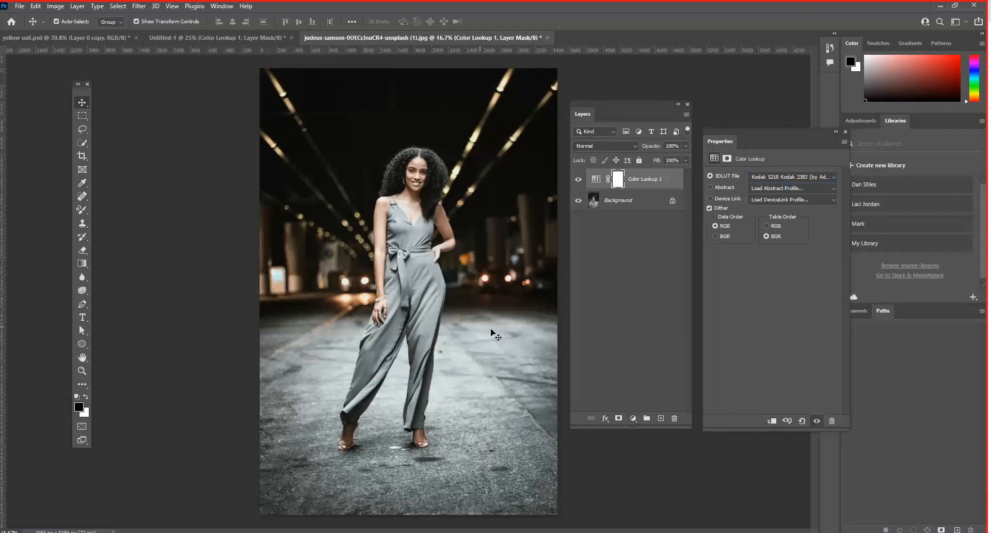
# - Return to the Untitled-1 composition and move its Color Lookup properties away from the layer list
pyautogui.click(178, 37)
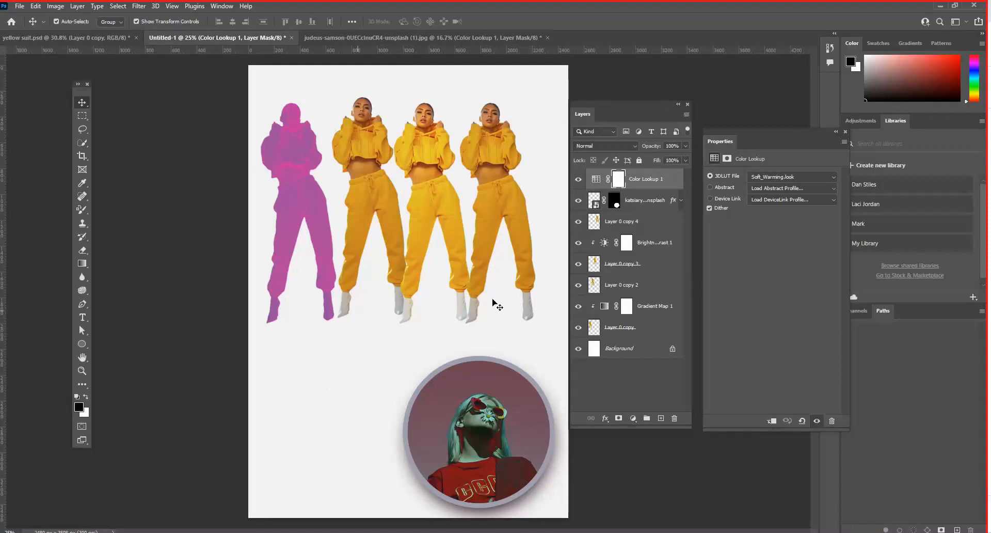
pyautogui.moveTo(718, 135); pyautogui.dragTo(729, 132)
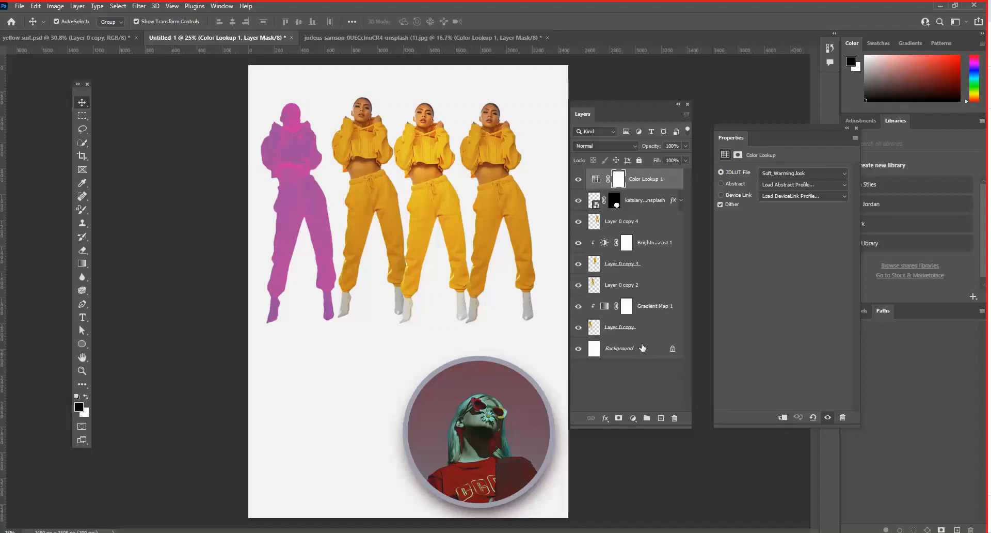
# - Compare the composition with and without its Color Lookup adjustment, and inspect the circular photo's layer and mask
pyautogui.click(579, 180)
pyautogui.click(579, 180)
pyautogui.click(594, 200)
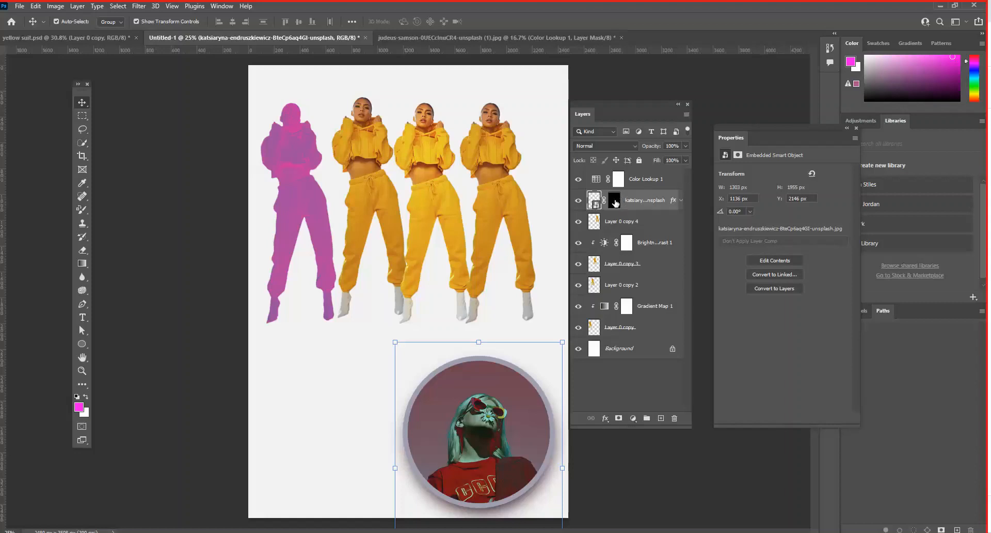
pyautogui.click(614, 201)
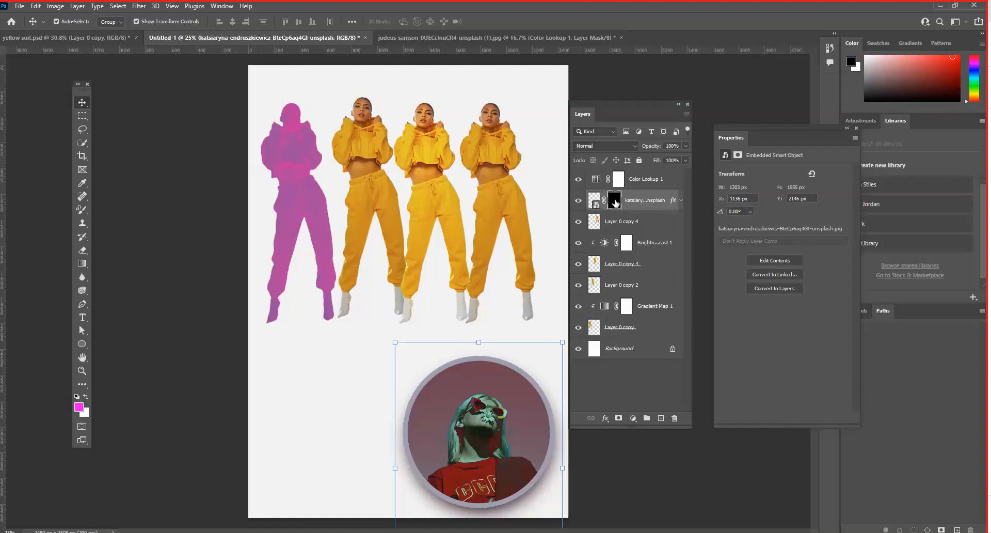
pyautogui.click(594, 224)
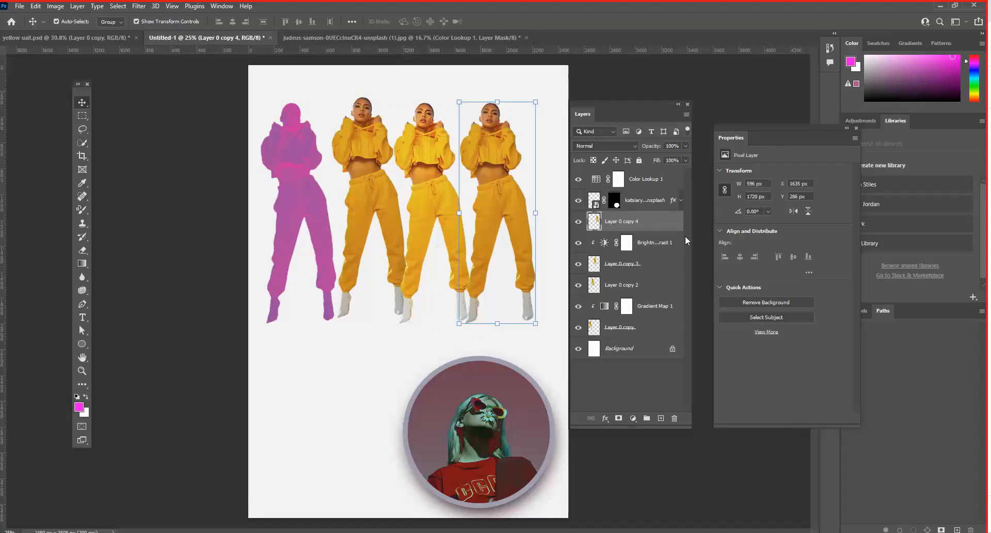
# - Set the Brightness of the third cut-out's Brightness/Contrast adjustment to 85 and move the layer list farther off the page
pyautogui.click(604, 243)
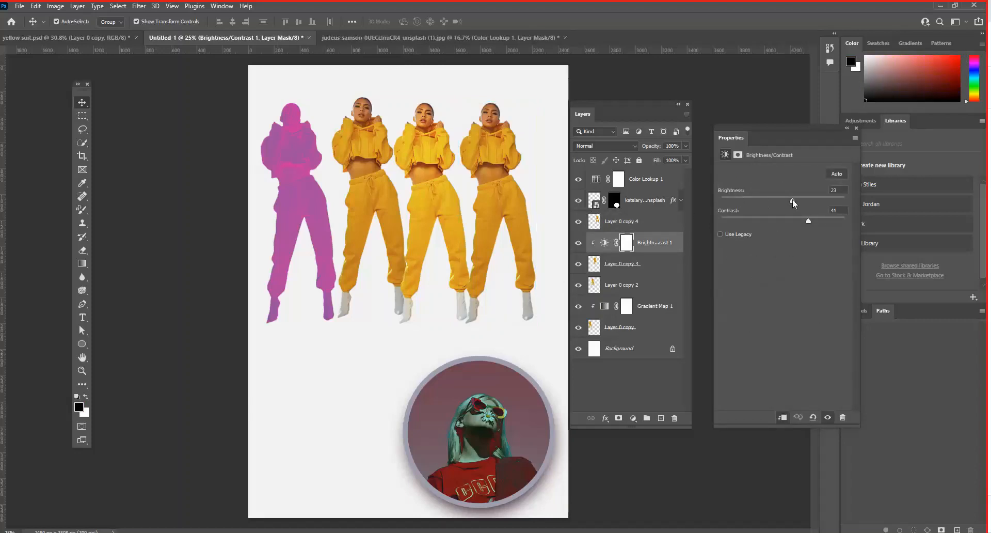
pyautogui.moveTo(792, 199); pyautogui.dragTo(819, 197)
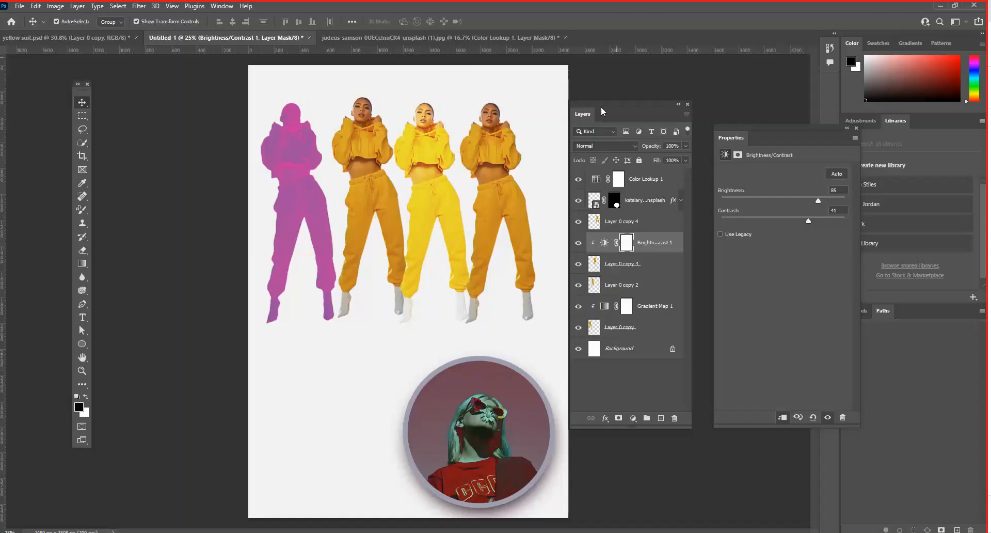
pyautogui.moveTo(595, 101); pyautogui.dragTo(618, 78)
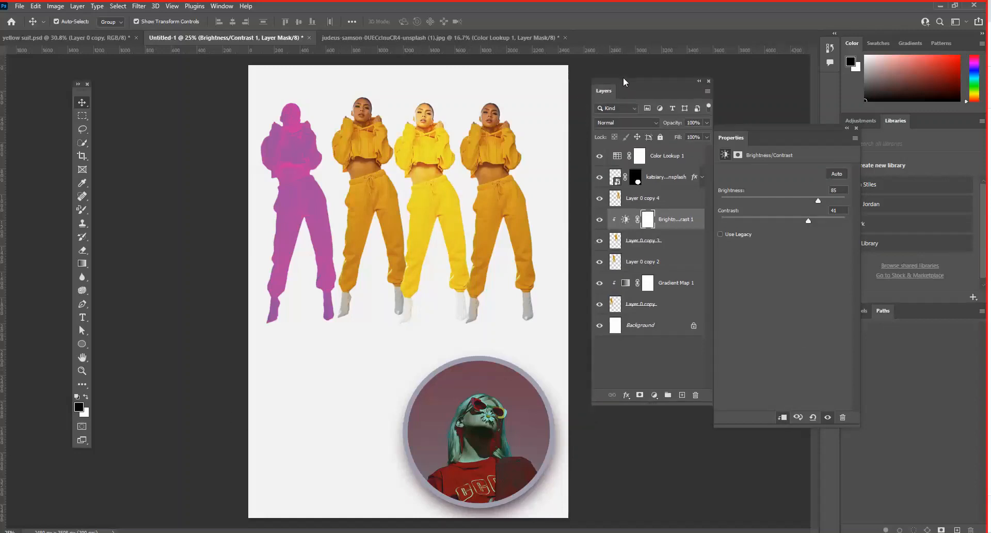
# - Move the circular photo to the page's lower left and the fourth cut-out beside it, at X 1507, Y 1566 px
pyautogui.click(349, 387)
pyautogui.moveTo(349, 387); pyautogui.dragTo(193, 369)
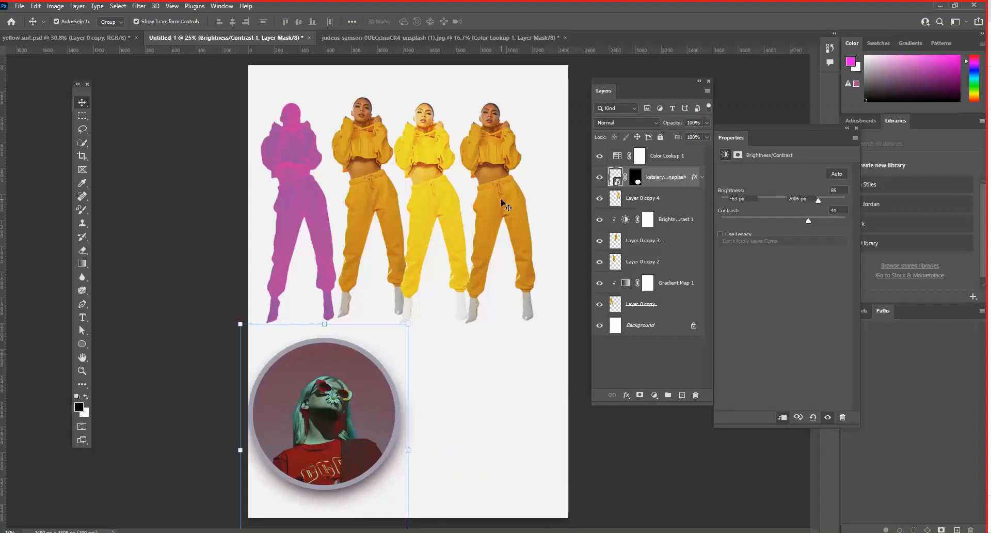
pyautogui.moveTo(481, 211); pyautogui.dragTo(463, 378)
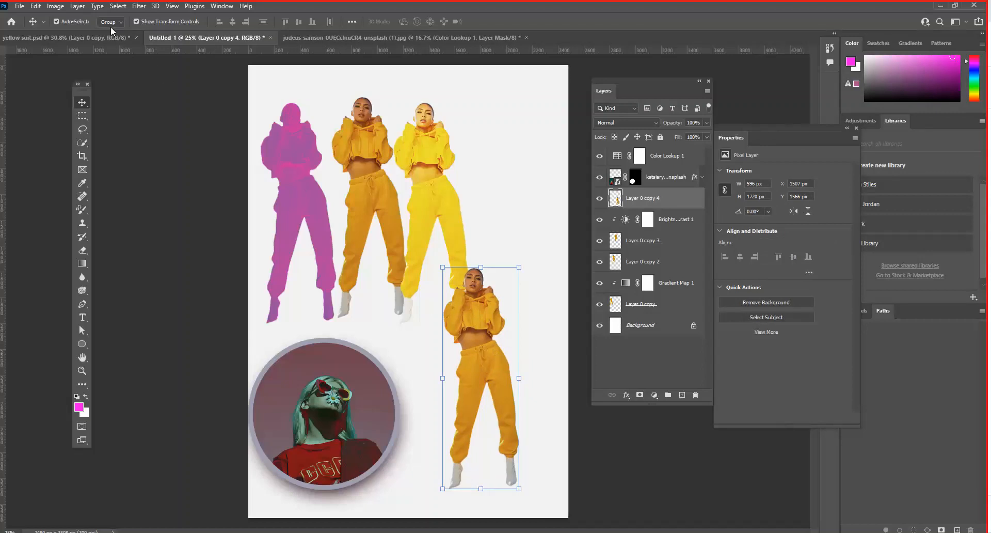
# - Apply a Color Halftone filter with 45-degree screen angles to the cut-out beside the circular photo
pyautogui.hotkey('ctrl', '+')
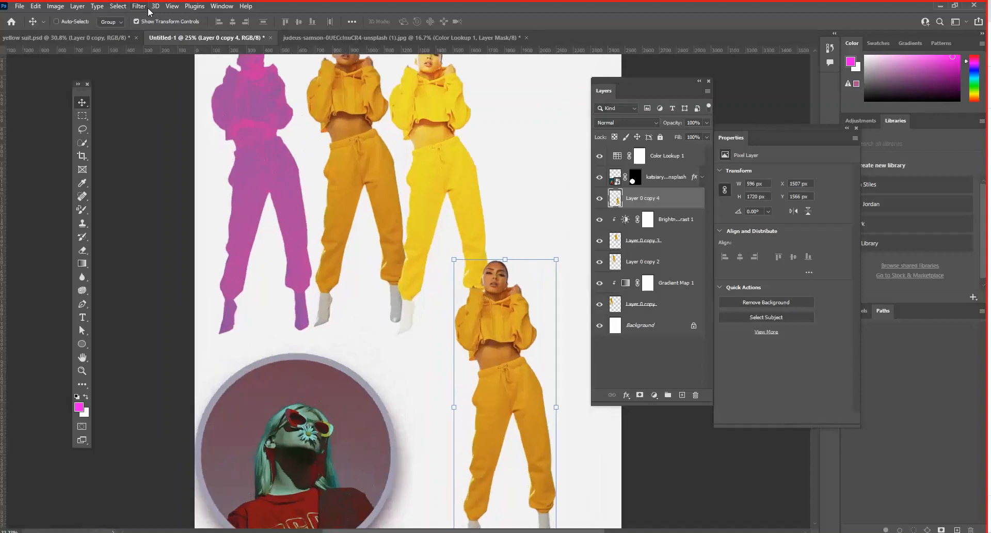
pyautogui.hotkey('ctrl', '+')
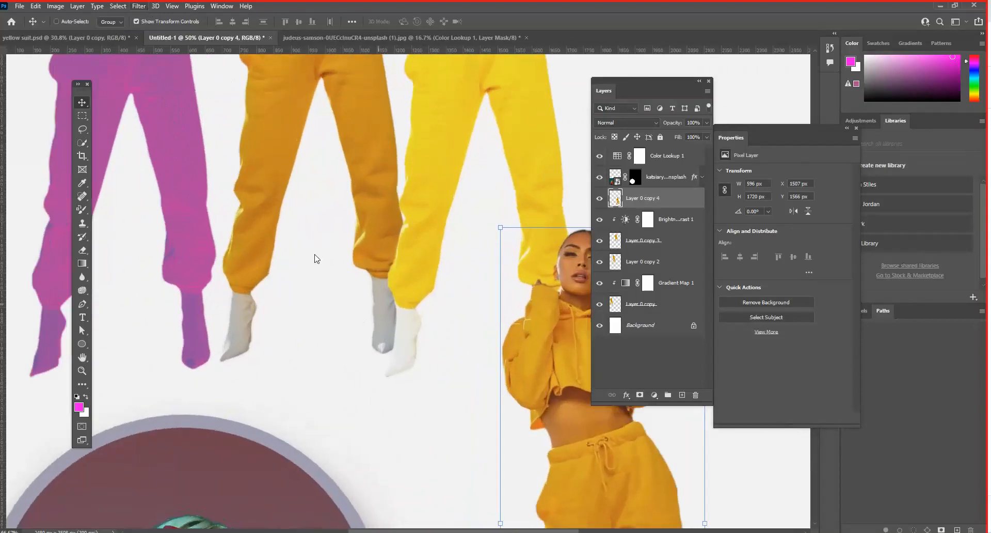
pyautogui.moveTo(316, 258); pyautogui.dragTo(243, 184)
pyautogui.moveTo(391, 140); pyautogui.dragTo(421, 281)
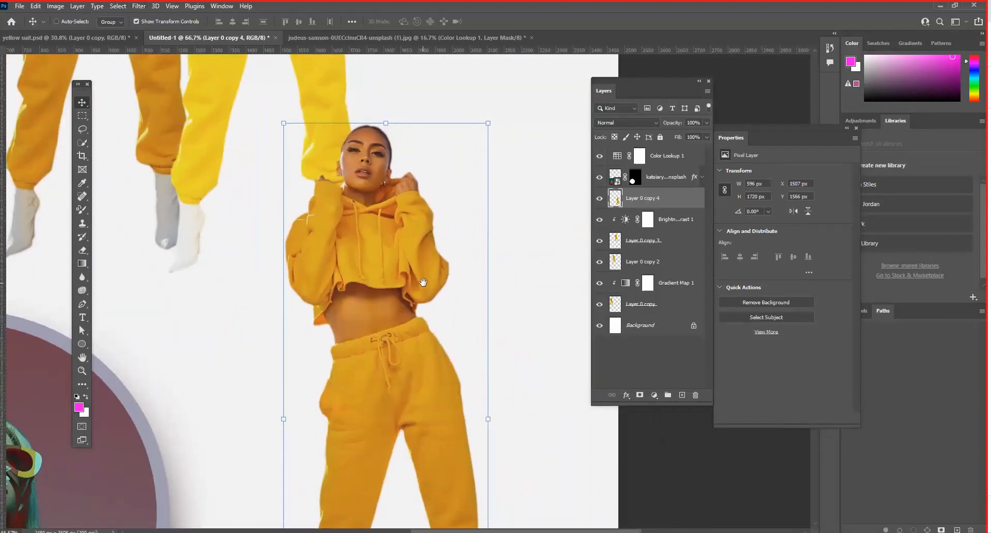
pyautogui.click(139, 6)
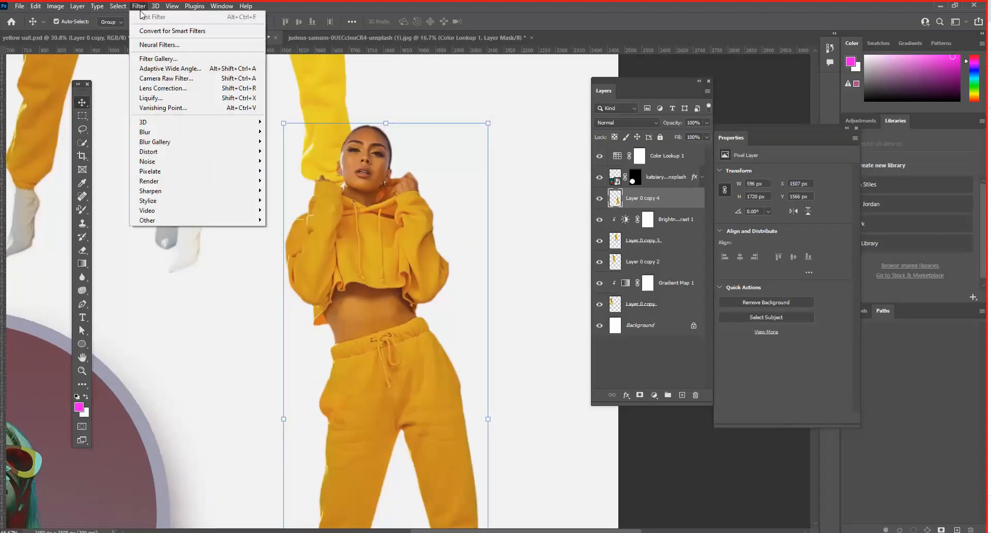
pyautogui.moveTo(204, 175)
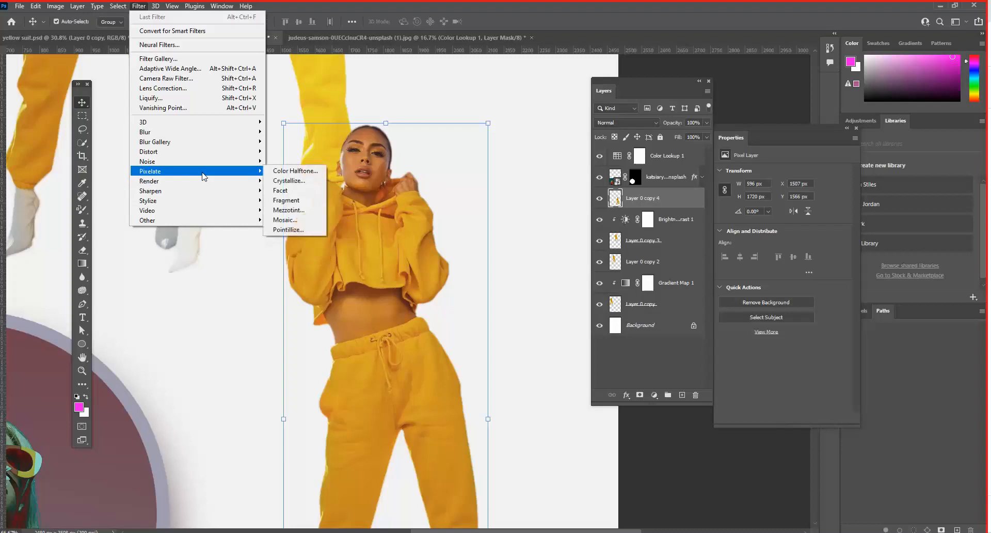
pyautogui.click(290, 172)
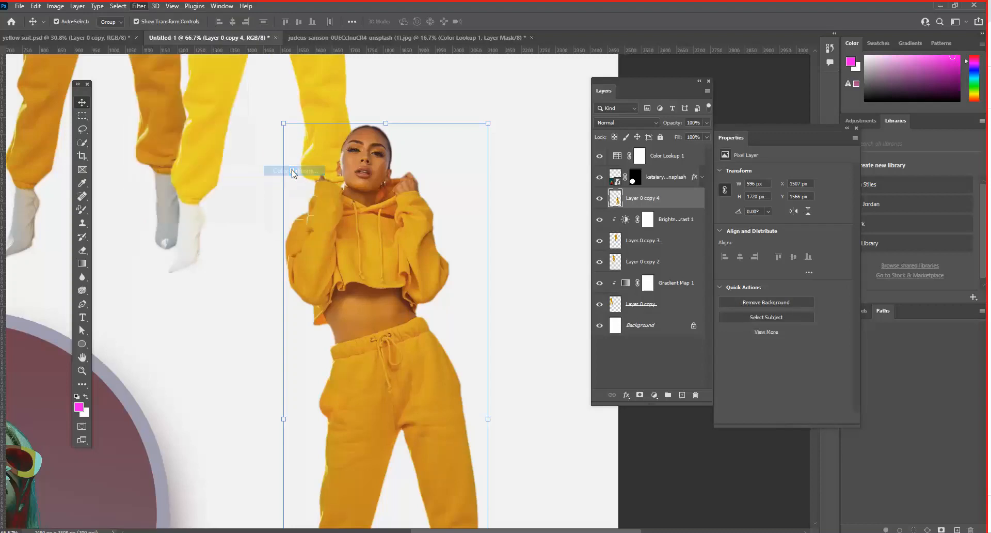
pyautogui.moveTo(559, 107); pyautogui.dragTo(569, 121)
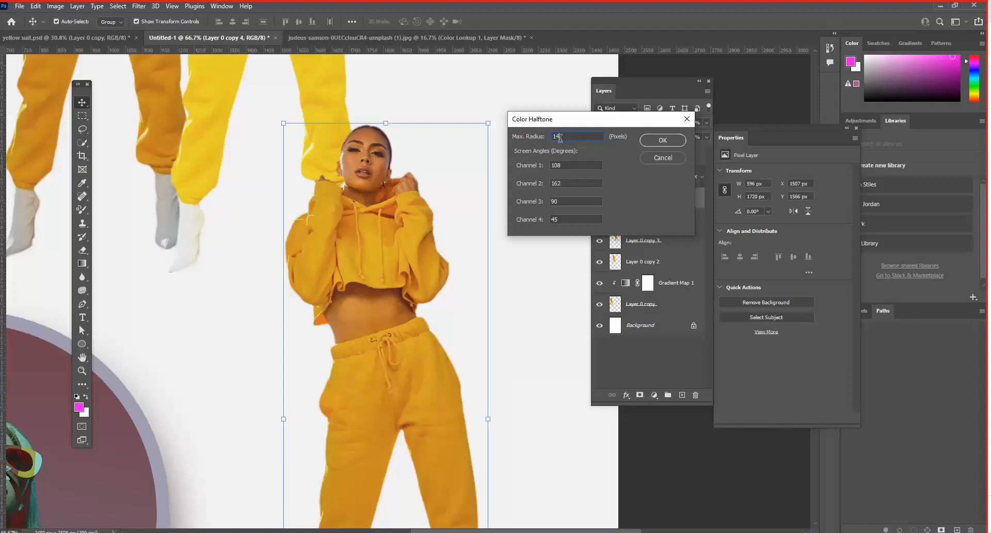
pyautogui.click(531, 169)
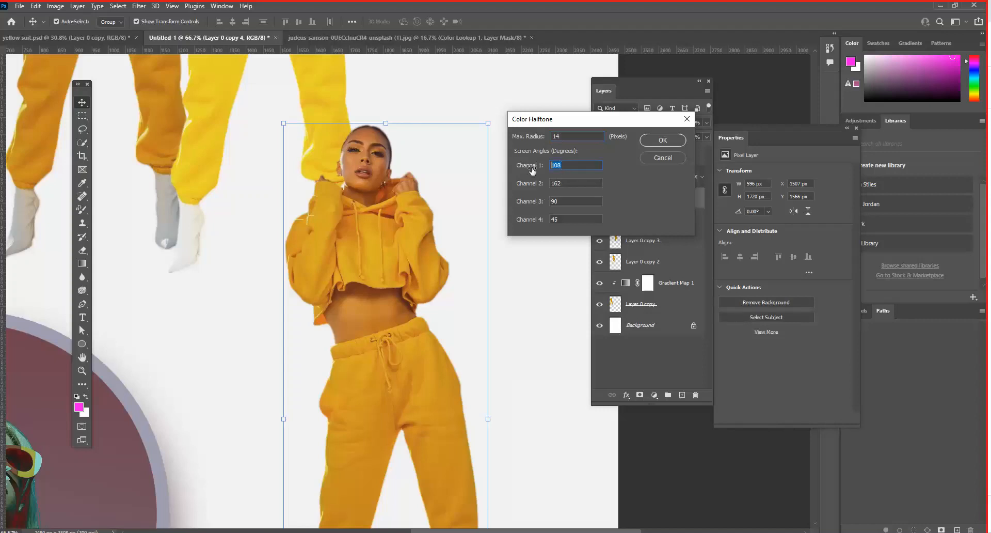
pyautogui.write('4545')
pyautogui.click(661, 140)
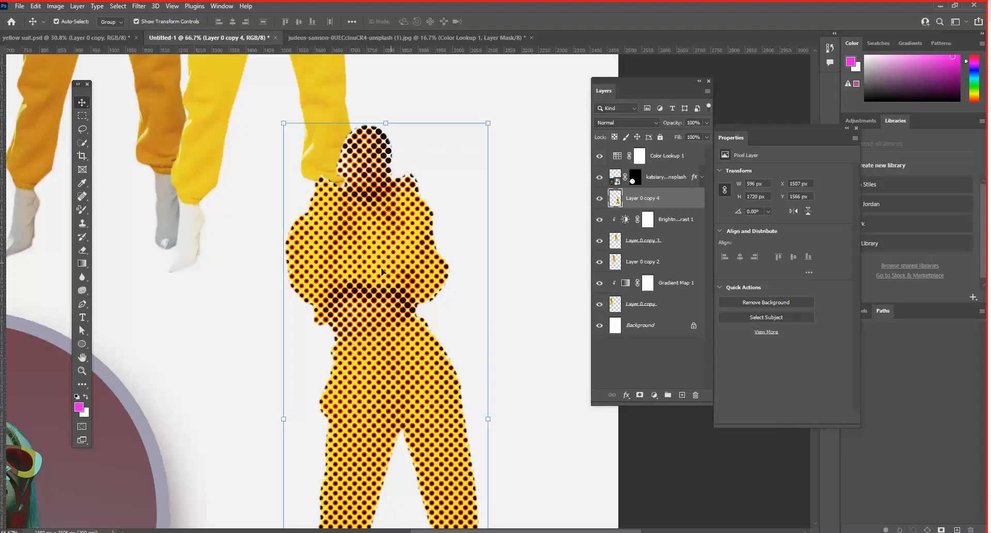
# - Move the halftone cut-out up to X 1276, Y 286 px and place its layer below Layer 0 copy 3
pyautogui.moveTo(383, 270)
pyautogui.mouseDown()
pyautogui.moveTo(403, 298)
pyautogui.moveTo(408, 261)
pyautogui.moveTo(387, 261)
pyautogui.mouseUp()
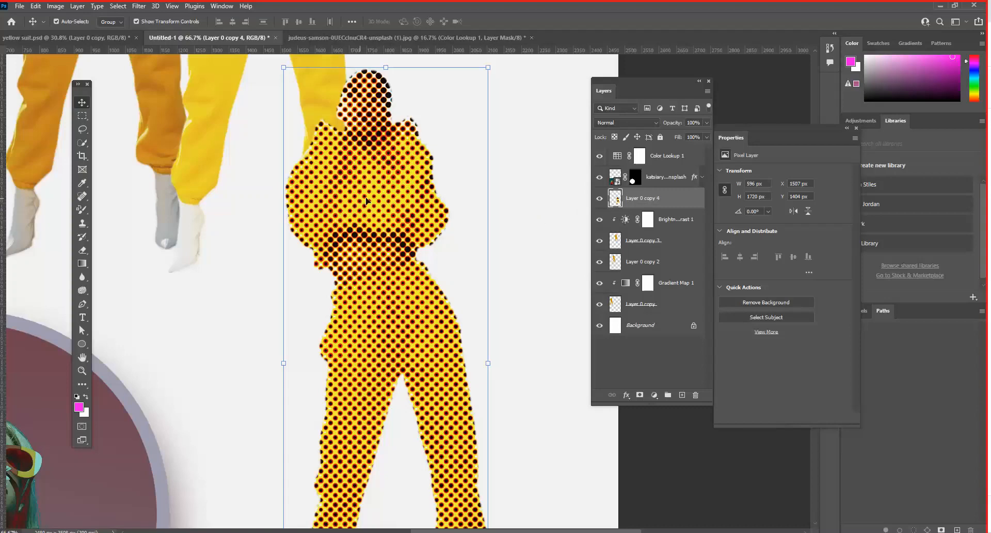
pyautogui.hotkey('ctrl', '-')
pyautogui.hotkey('ctrl', '-')
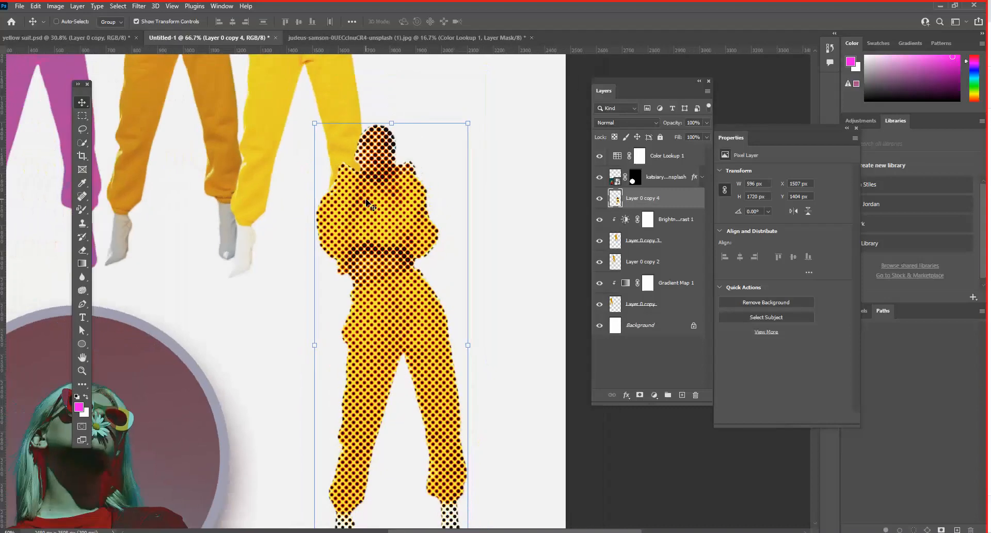
pyautogui.moveTo(400, 211); pyautogui.dragTo(354, 88)
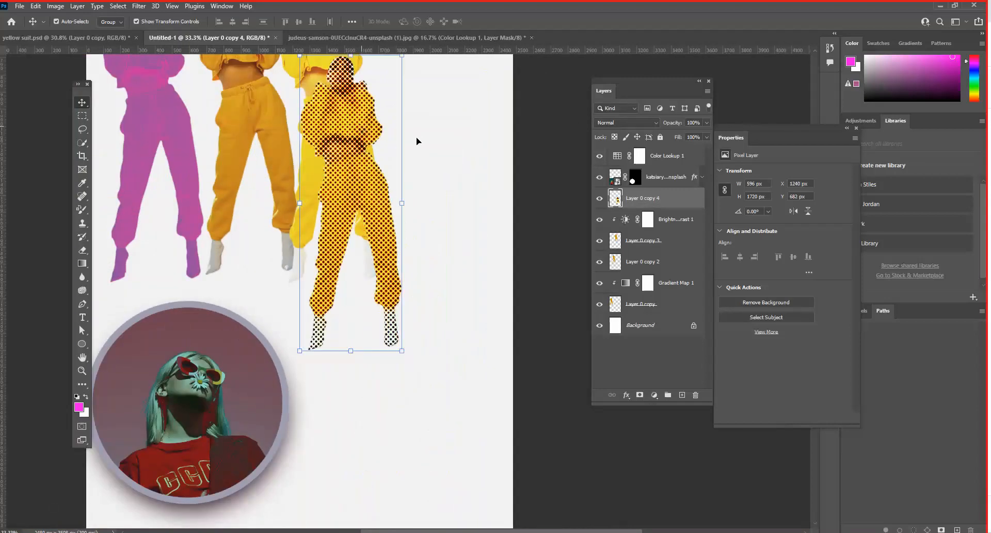
pyautogui.scroll(5, 413, 331)
pyautogui.moveTo(414, 331); pyautogui.dragTo(420, 262)
pyautogui.moveTo(661, 198); pyautogui.dragTo(675, 248)
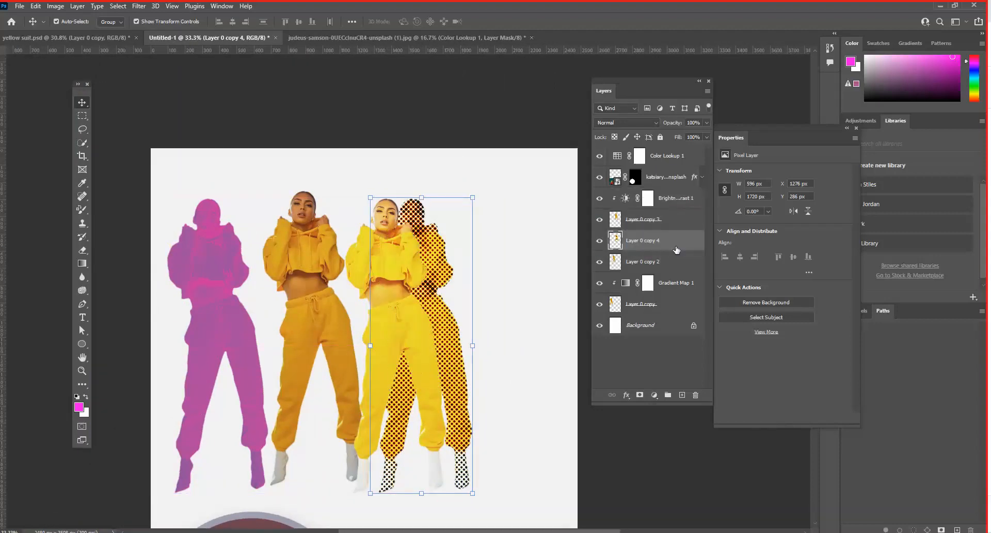
# - Shift the bright yellow cut-out to X 1240, Y 326 px and the halftone cut-out to X 1681, Y 214 px
pyautogui.moveTo(390, 249); pyautogui.dragTo(411, 256)
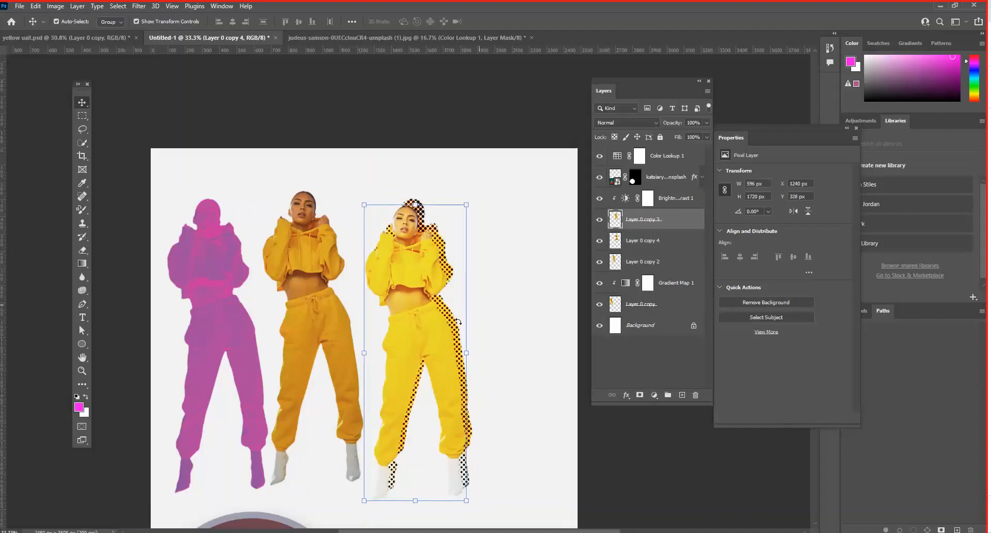
pyautogui.click(465, 475)
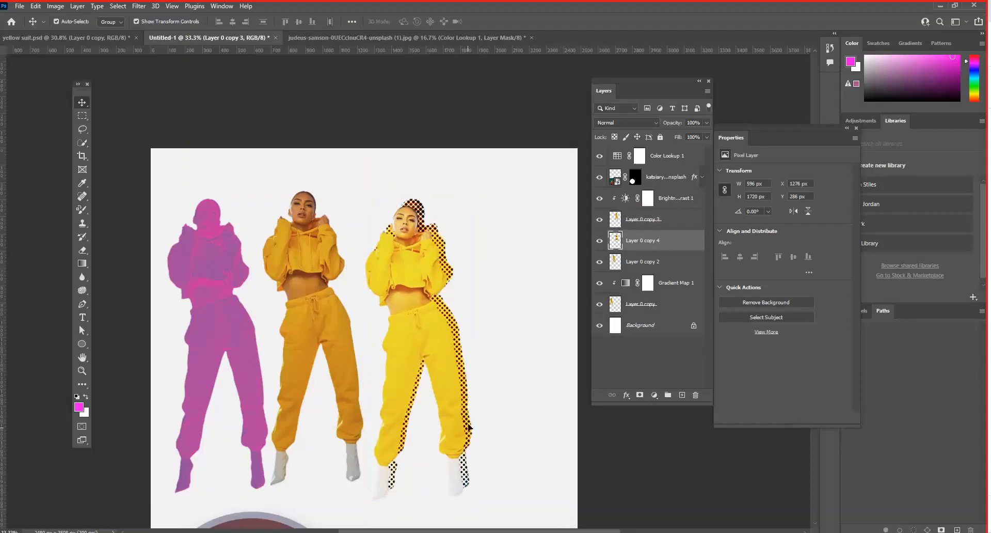
pyautogui.moveTo(388, 227); pyautogui.dragTo(458, 215)
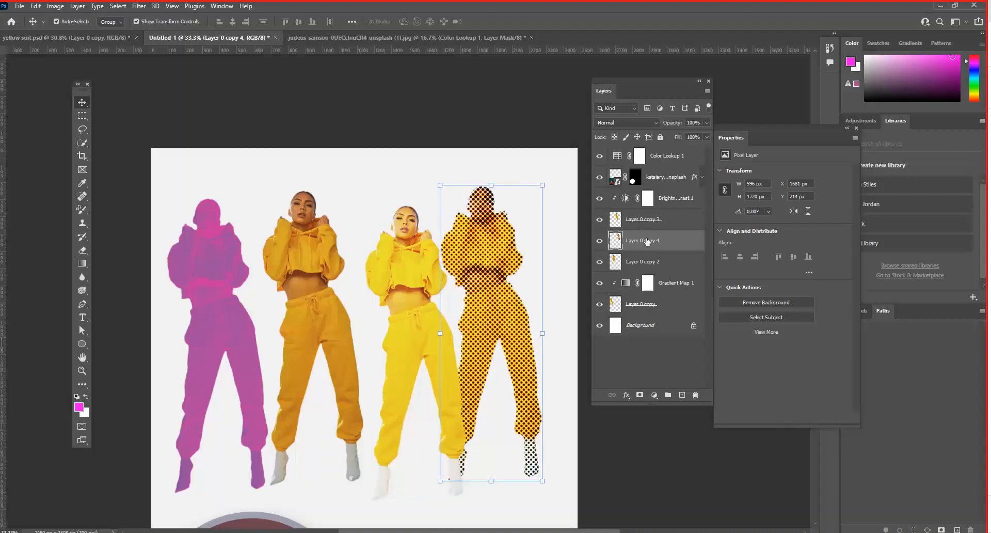
# - Add a pink-to-white Gradient Map above the halftone cut-out's layer and clip it to that layer
pyautogui.click(654, 395)
pyautogui.click(661, 380)
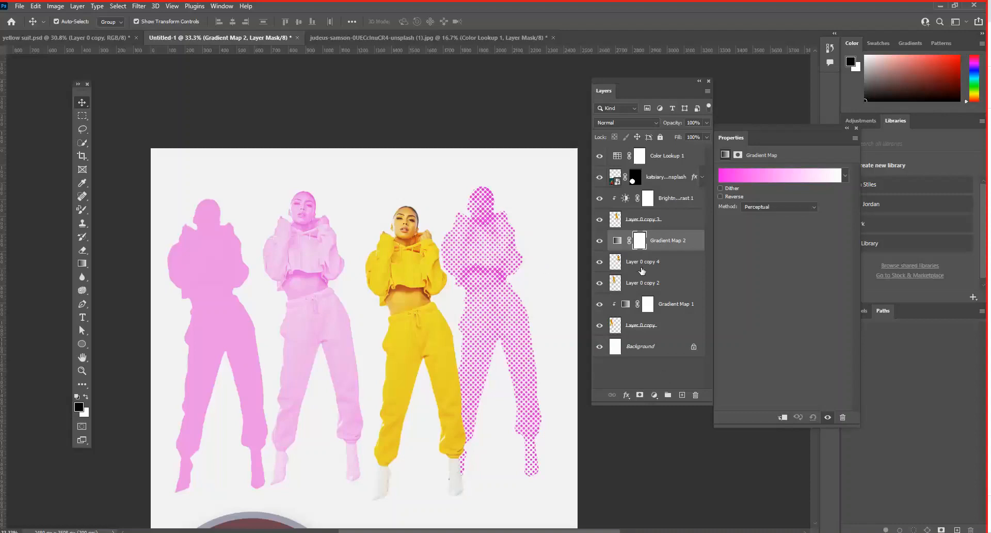
pyautogui.click(600, 262)
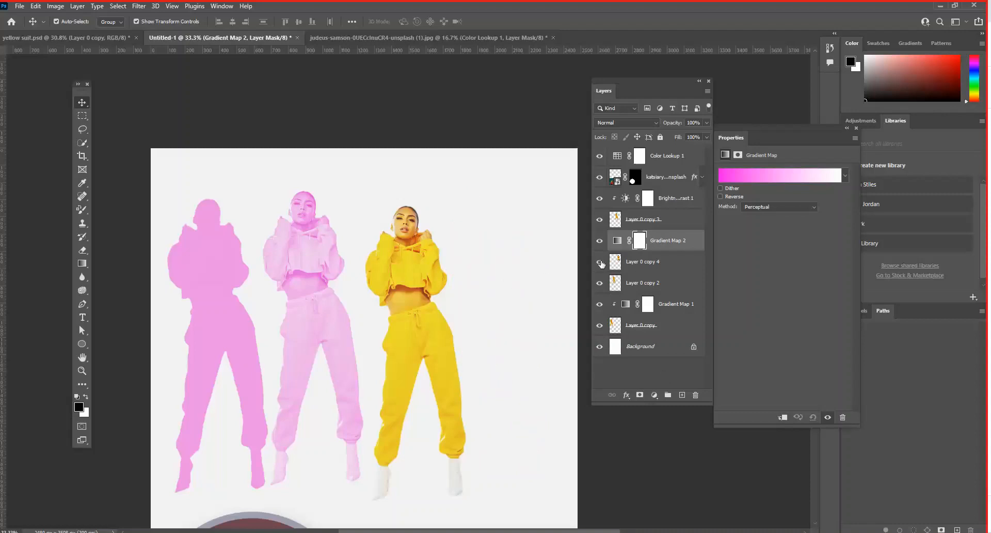
pyautogui.click(600, 262)
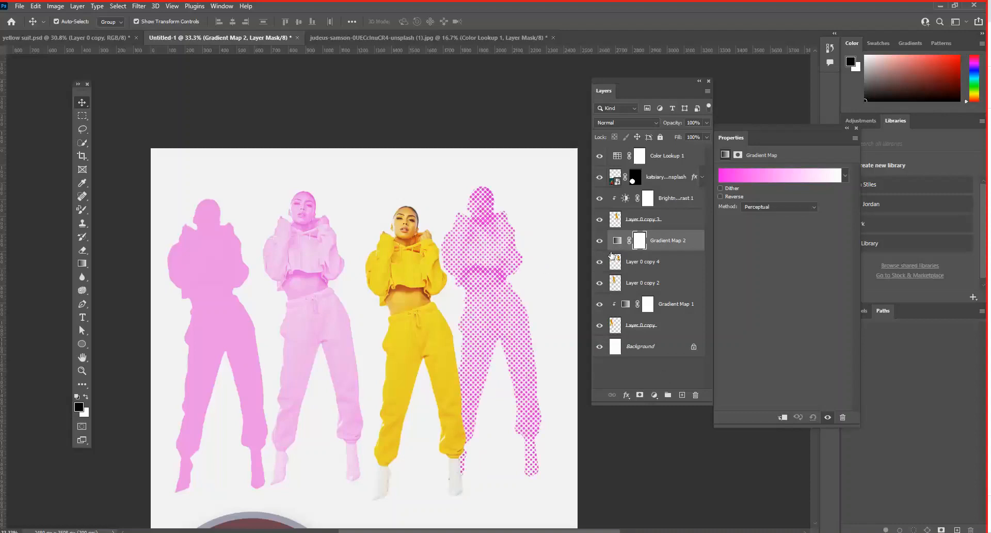
pyautogui.click(676, 243)
pyautogui.rightClick(701, 242)
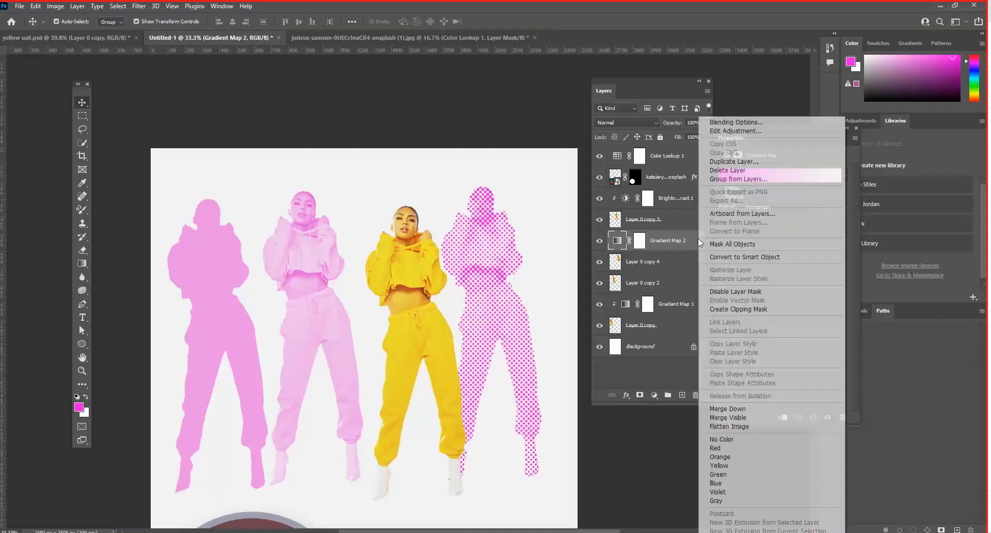
pyautogui.click(740, 310)
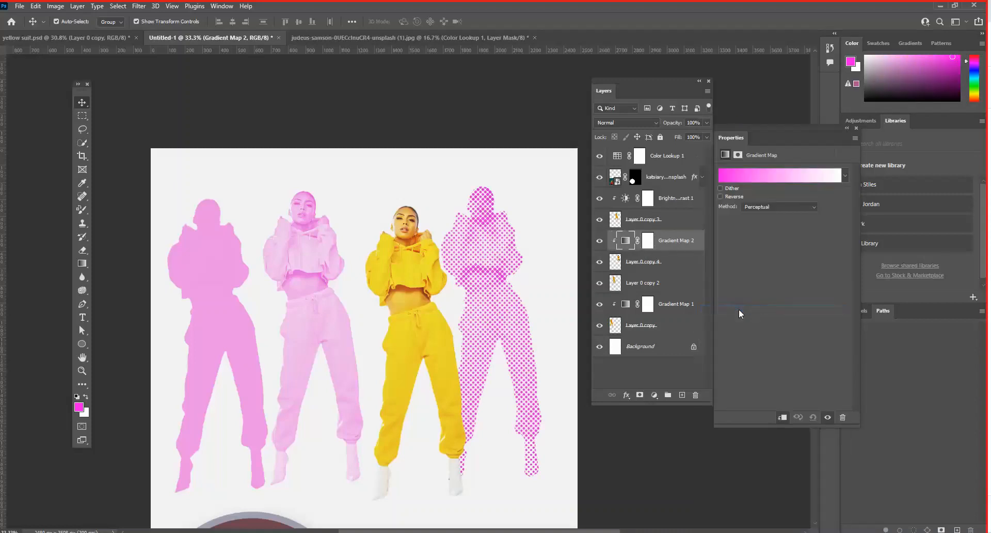
# - Move the bright yellow cut-out in front of the pink halftone figure, at X 1603, Y 286 px, and reposition the layer list
pyautogui.moveTo(438, 279); pyautogui.dragTo(473, 271)
pyautogui.scroll(-3, 379, 309)
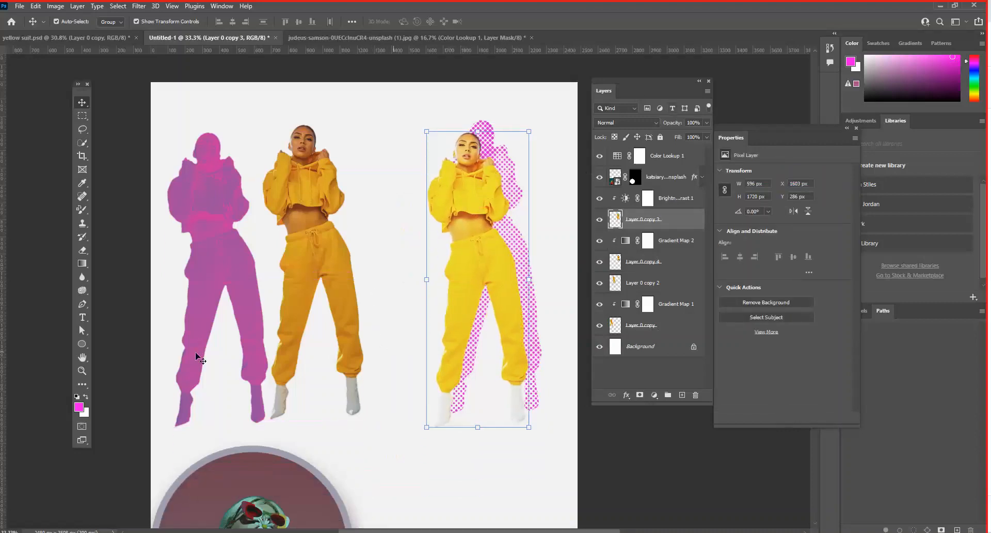
pyautogui.scroll(-2, 352, 367)
pyautogui.scroll(-3, 353, 366)
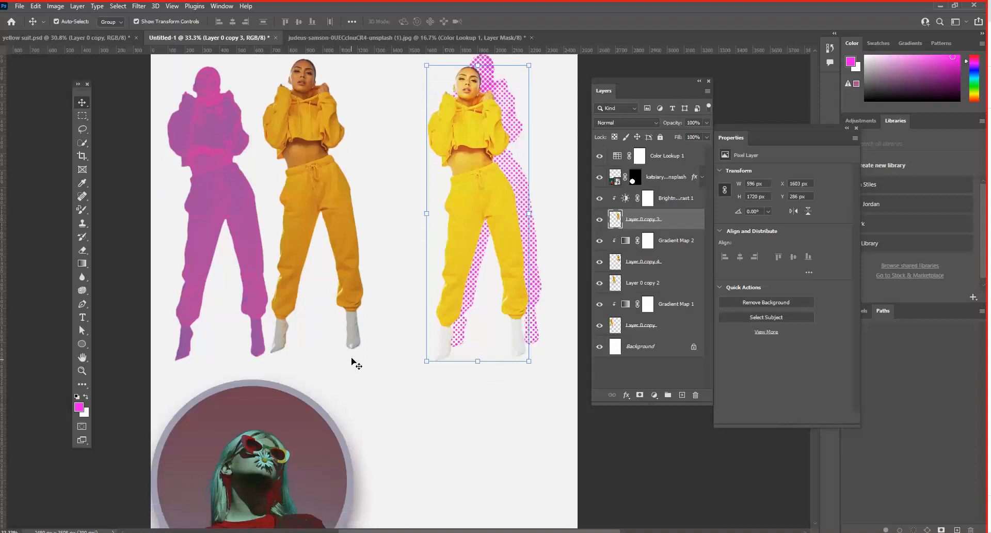
pyautogui.scroll(4, 354, 365)
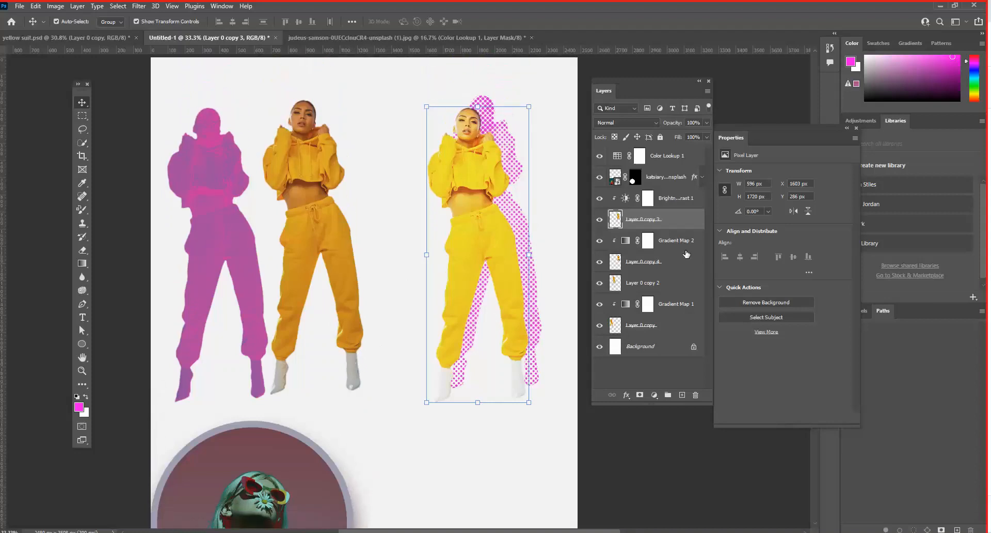
pyautogui.moveTo(639, 79); pyautogui.dragTo(617, 91)
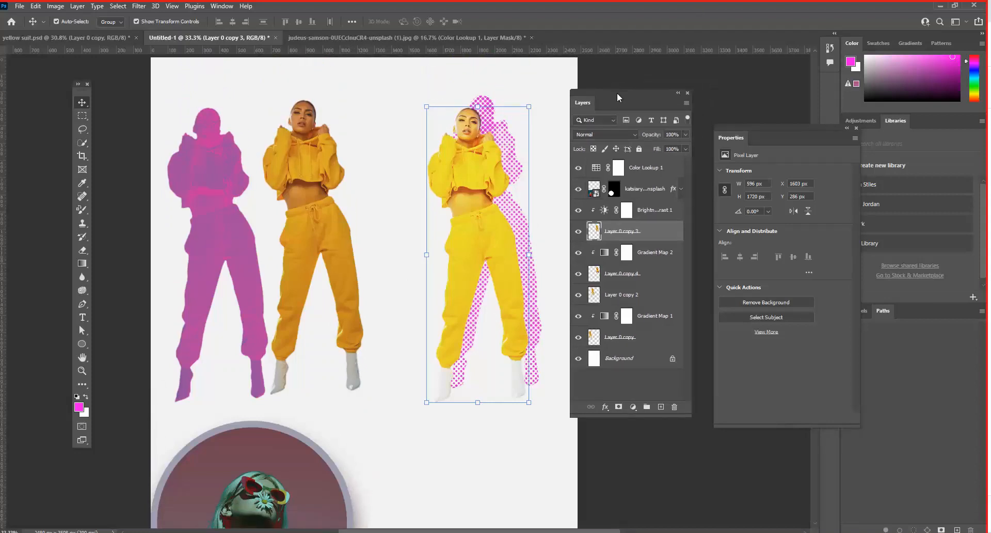